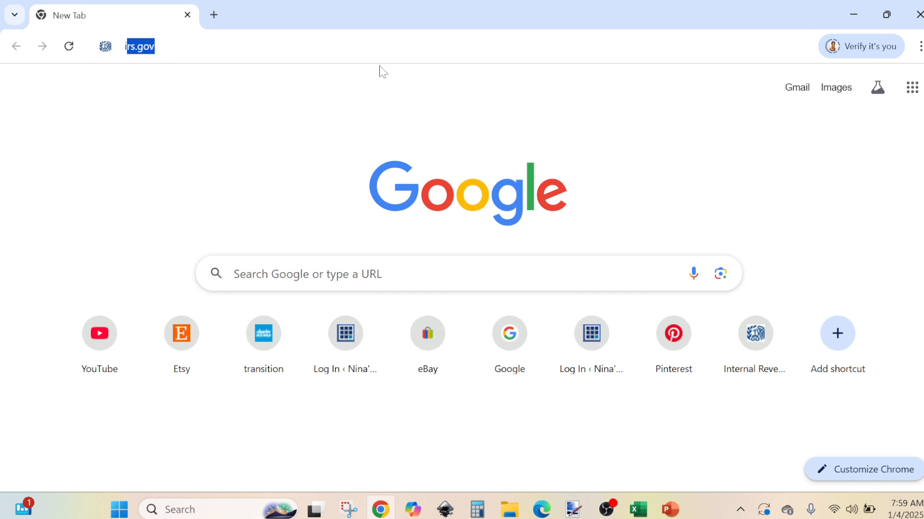
Open irs.gov, search the site for 941, and look over the recommended Form 941 results.
{"action": "key", "text": "Return"}
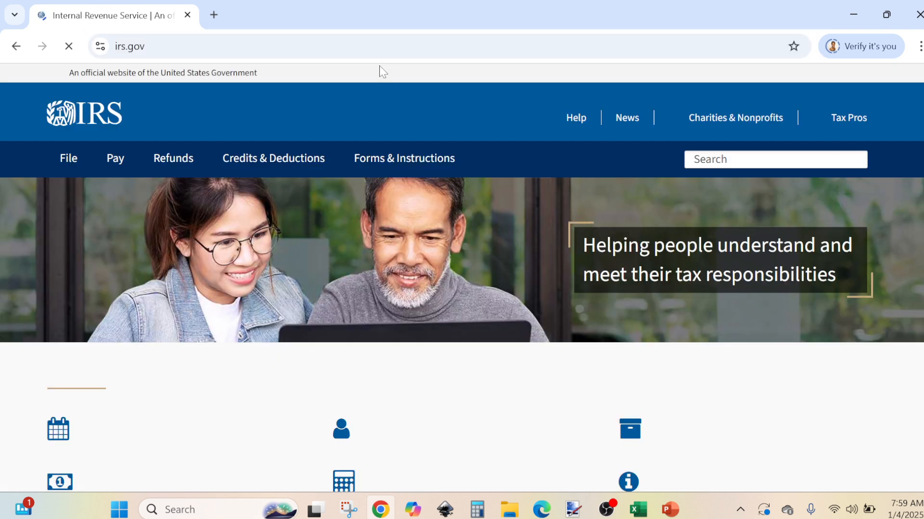
{"action": "left_click", "coordinate": [749, 159]}
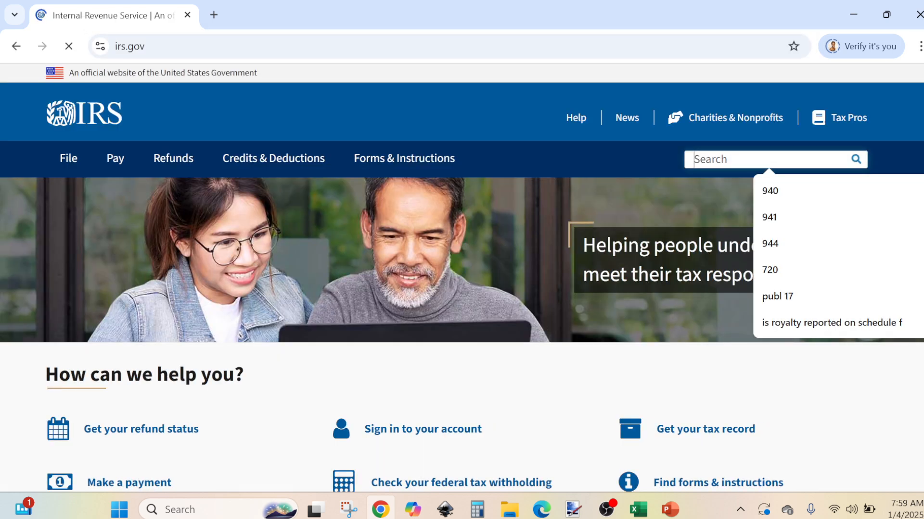
{"action": "type", "text": "941"}
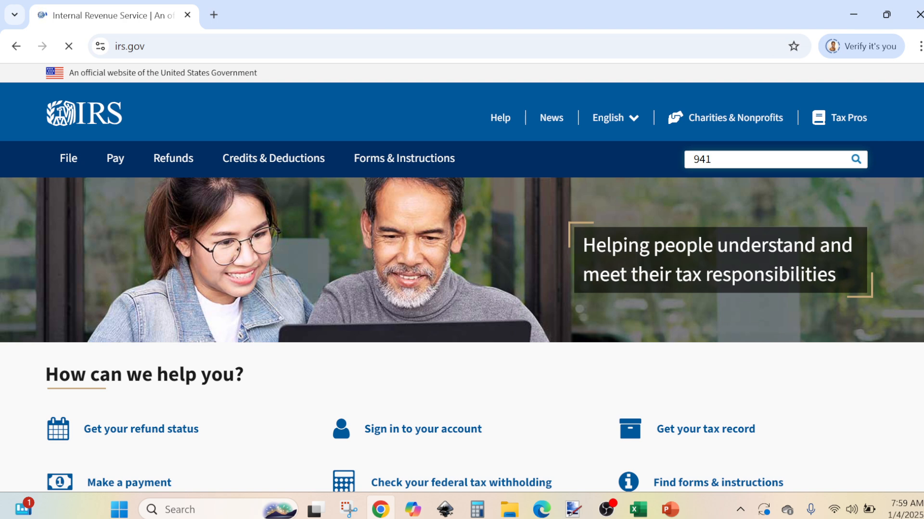
{"action": "key", "text": "Return"}
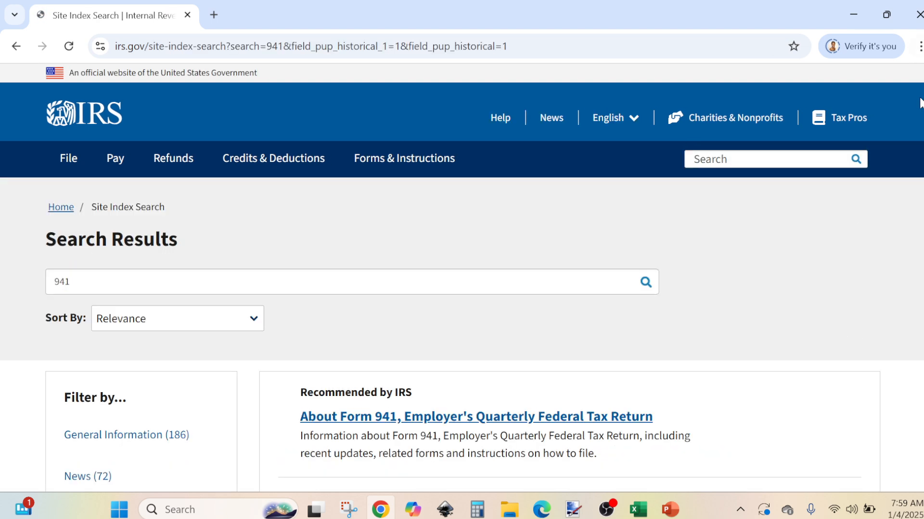
{"action": "scroll", "coordinate": [462, 289], "scroll_direction": "down", "scroll_amount": 6}
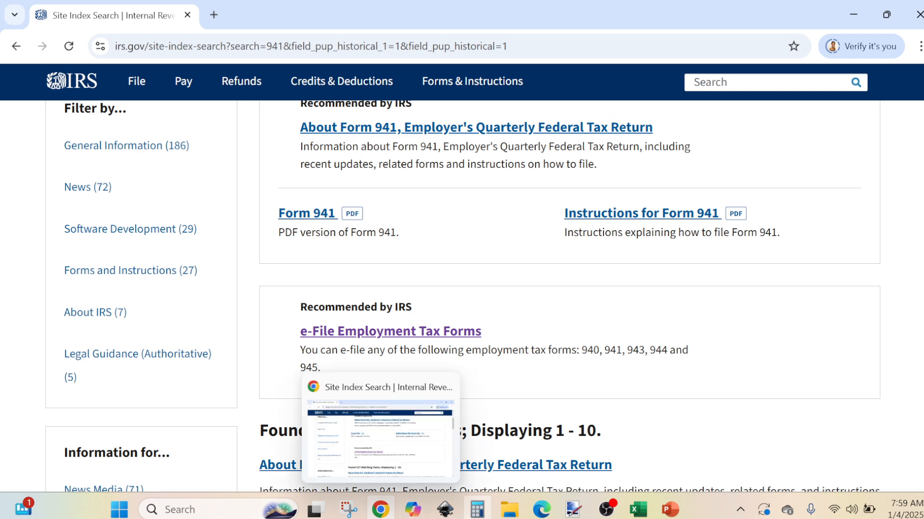
Switch to the 941 Form - Q4 PDF in Edge, and view the Summary by Quarter sheet in Excel.
{"action": "left_click", "coordinate": [532, 446]}
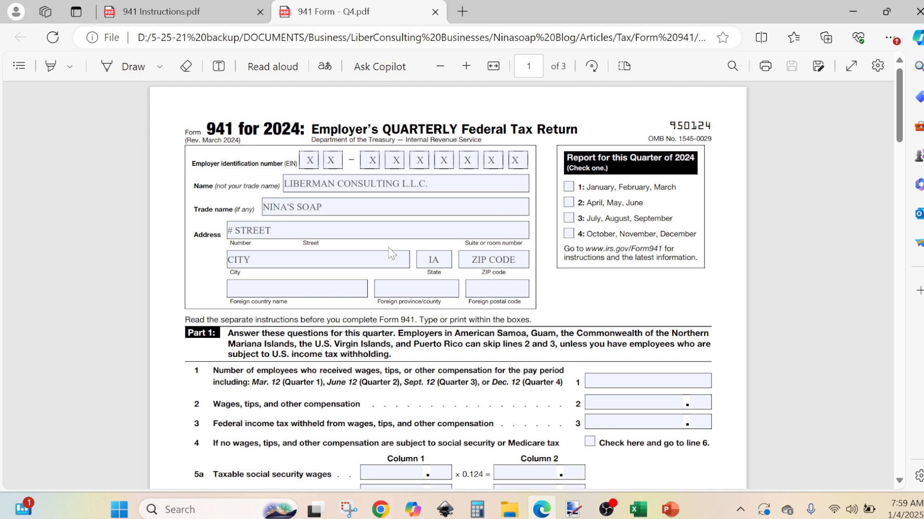
{"action": "mouse_move", "coordinate": [642, 510]}
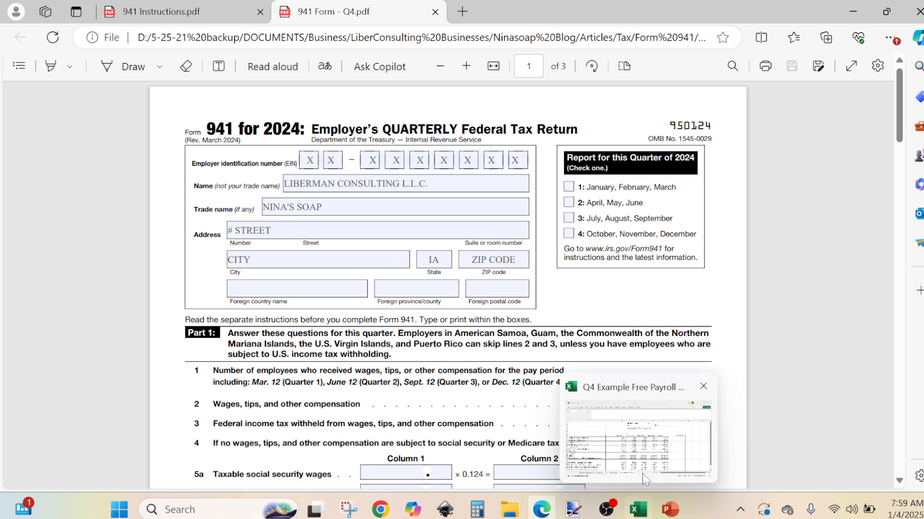
{"action": "left_click", "coordinate": [642, 474]}
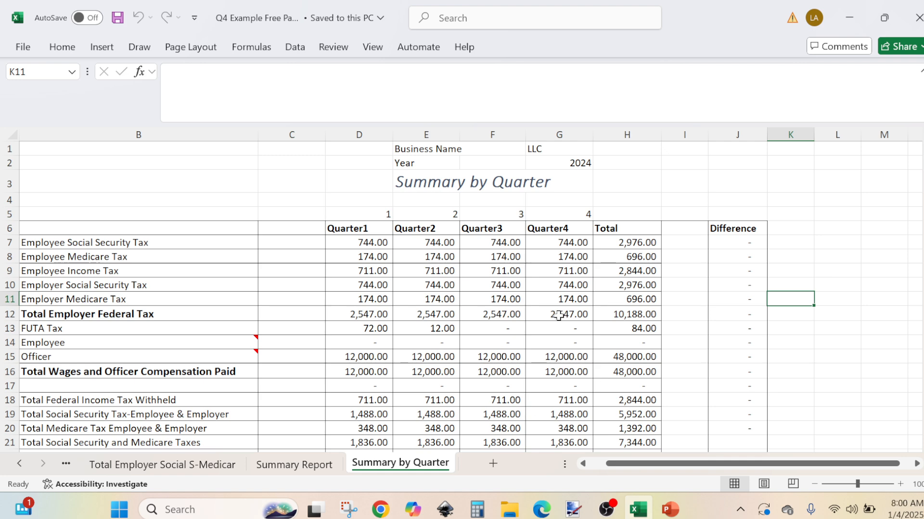
Return to the 941 Form - Q4 PDF in Edge and mark quarter 4 (October, November, December) as the reporting quarter.
{"action": "mouse_move", "coordinate": [541, 510]}
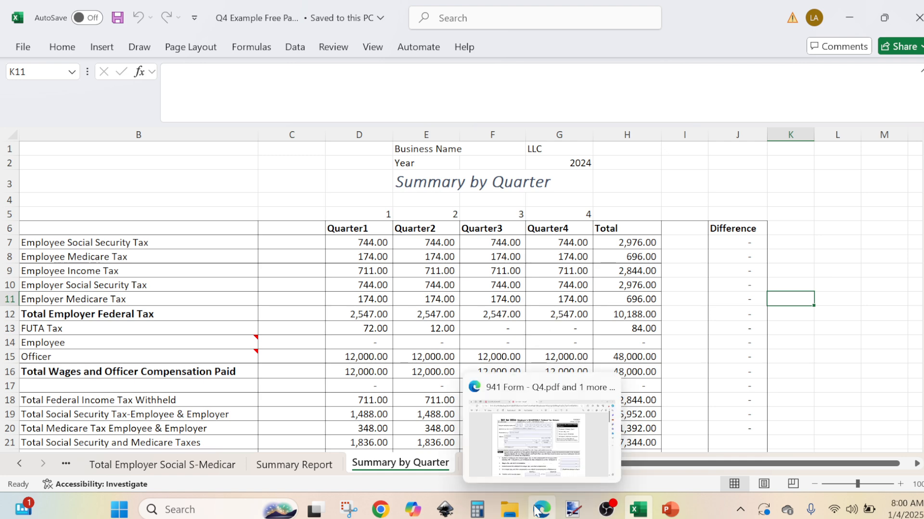
{"action": "left_click", "coordinate": [560, 435]}
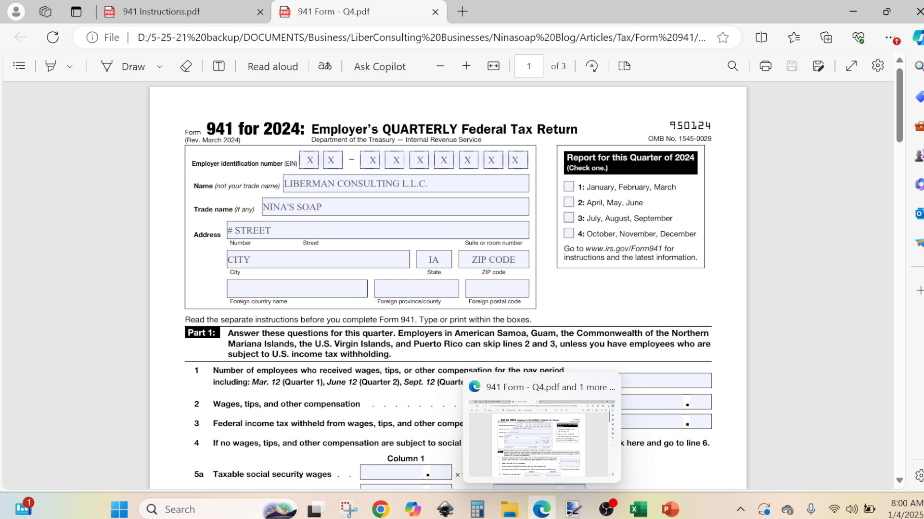
{"action": "left_click", "coordinate": [569, 233]}
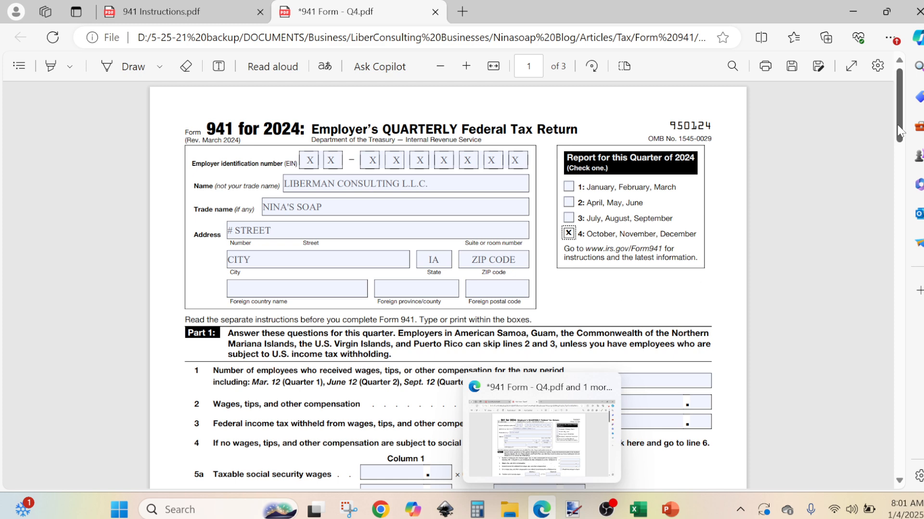
Check the quarterly summary in Excel, and enter 2 as the number of employees on line 1 of Form 941 in Edge.
{"action": "left_click_drag", "start_coordinate": [901, 130], "coordinate": [900, 164]}
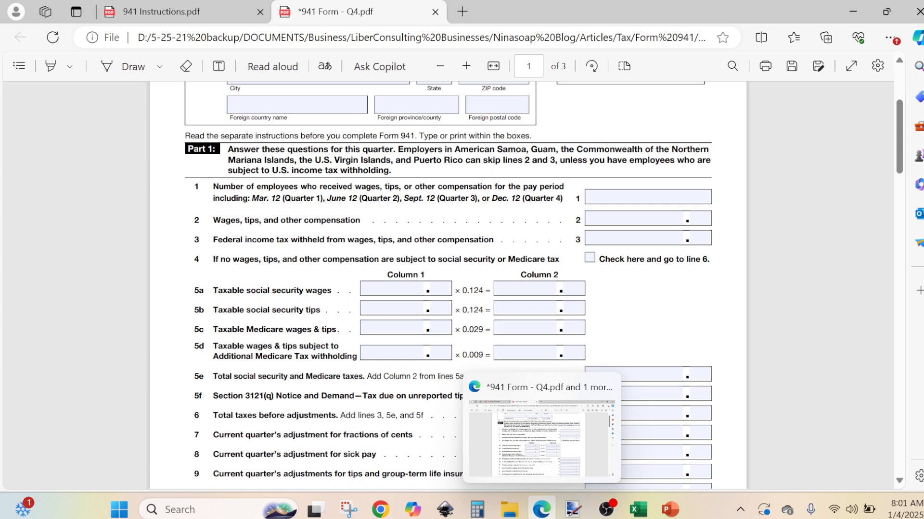
{"action": "left_click", "coordinate": [640, 511]}
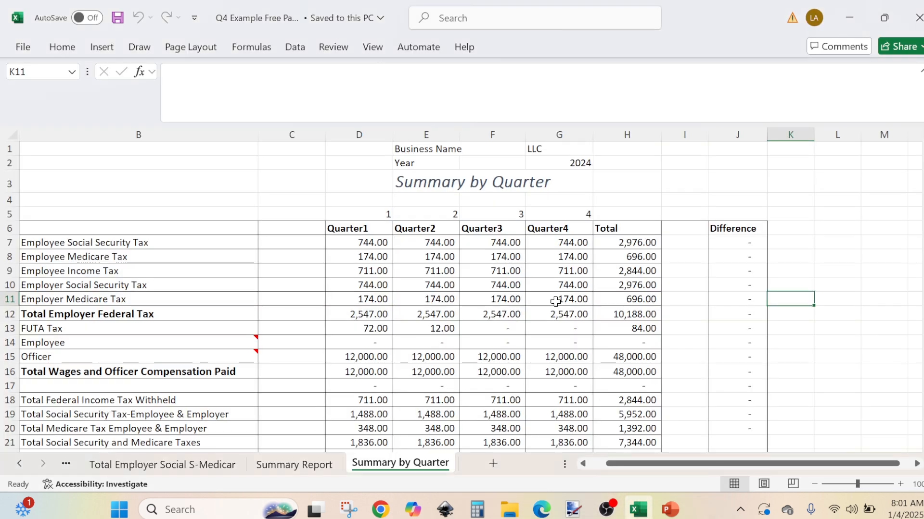
{"action": "left_click", "coordinate": [541, 509]}
{"action": "left_click", "coordinate": [648, 197]}
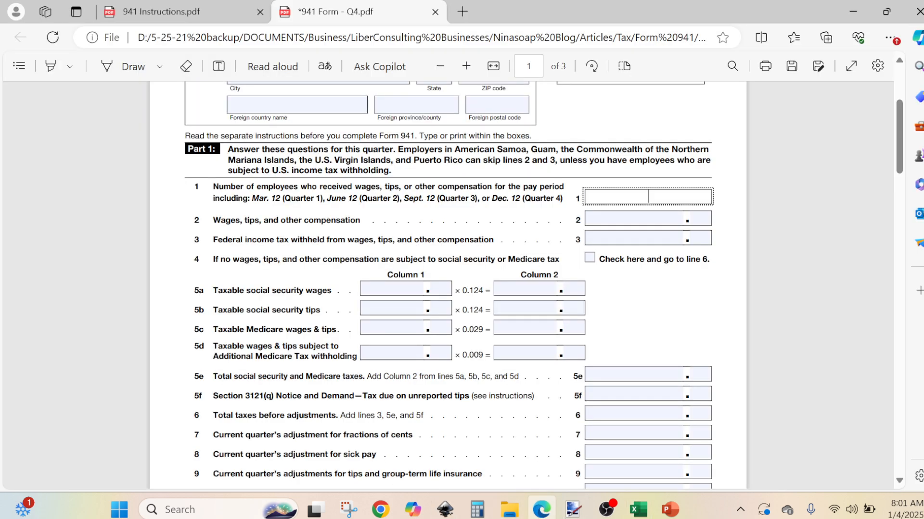
{"action": "type", "text": "2"}
Consult page 6 of the 941 Instructions PDF and return to the Form 941 PDF.
{"action": "left_click", "coordinate": [163, 16]}
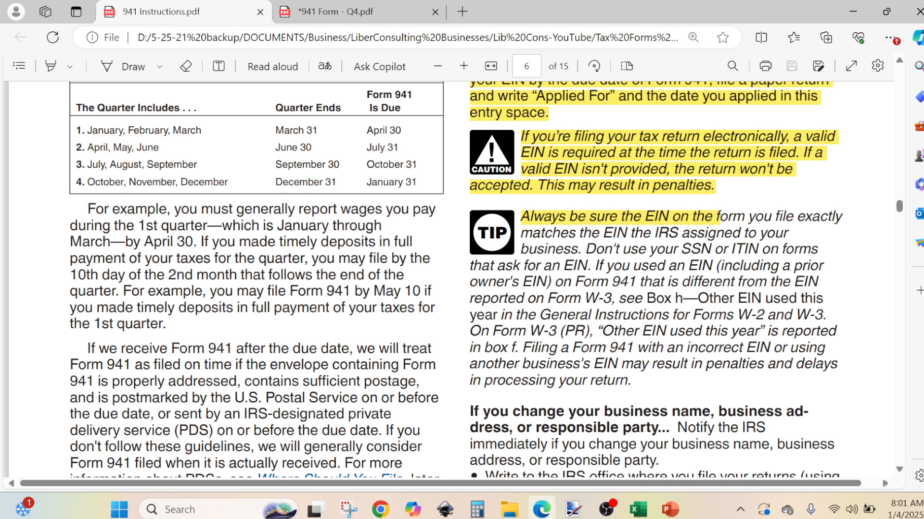
{"action": "left_click", "coordinate": [332, 17]}
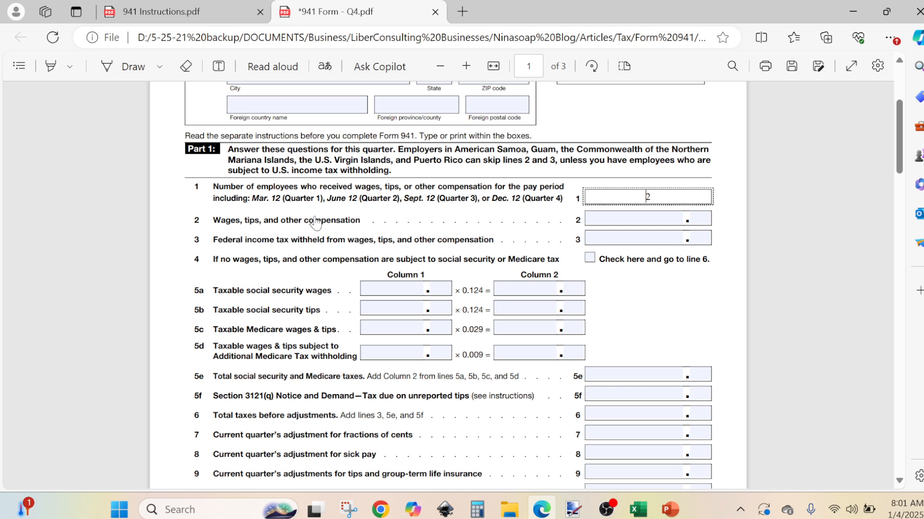
{"action": "left_click", "coordinate": [163, 5]}
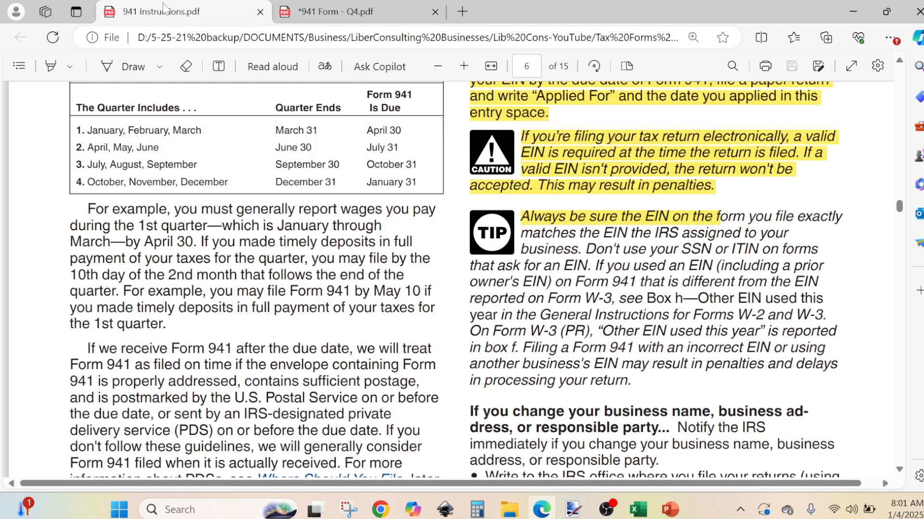
{"action": "left_click", "coordinate": [339, 14]}
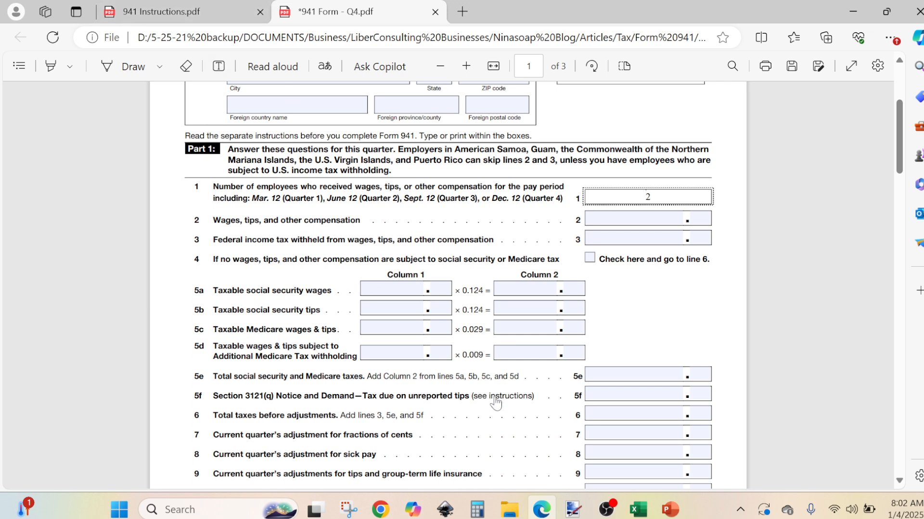
Review slide 2 on zero lines in PowerPoint and the quarterly summary in Excel, returning to Form 941 in Edge.
{"action": "left_click", "coordinate": [670, 510]}
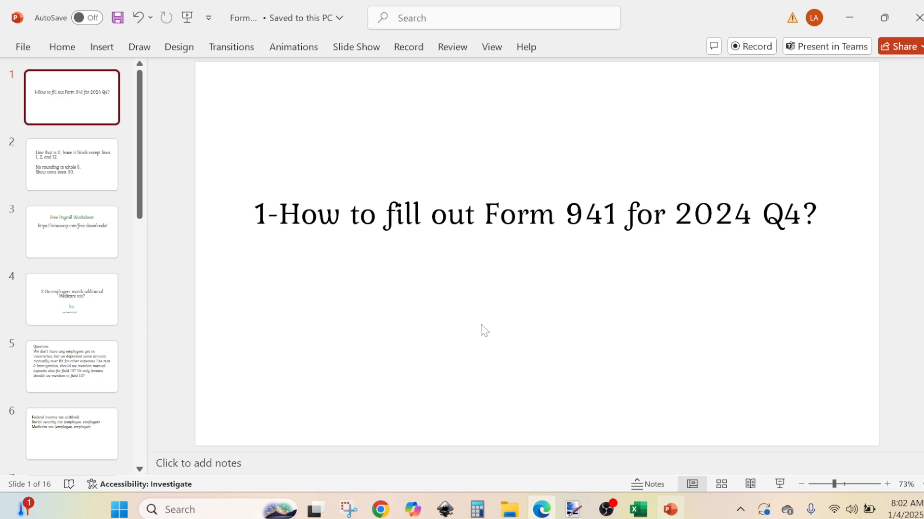
{"action": "left_click", "coordinate": [61, 164]}
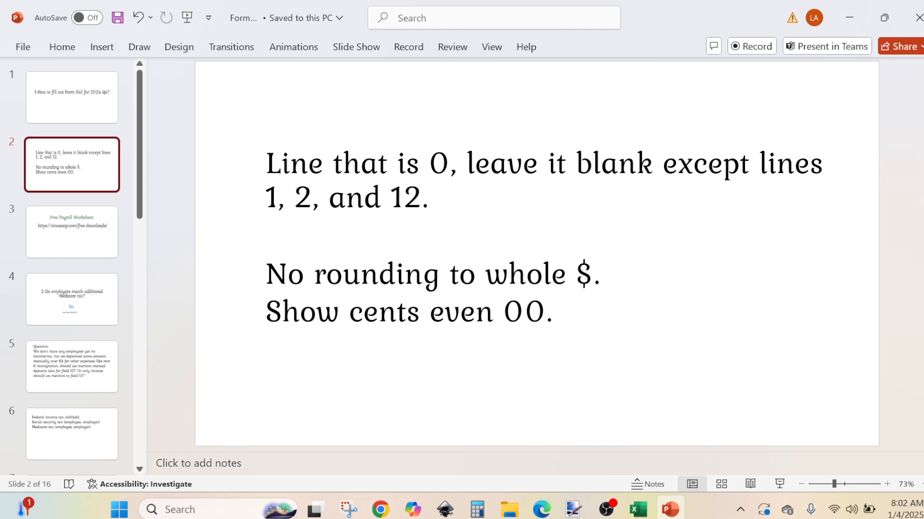
{"action": "left_click", "coordinate": [542, 509]}
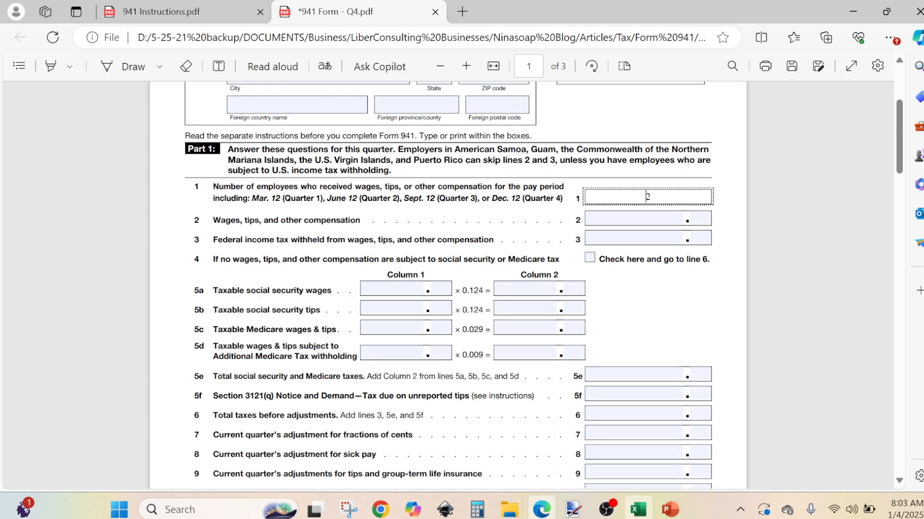
{"action": "left_click", "coordinate": [638, 509]}
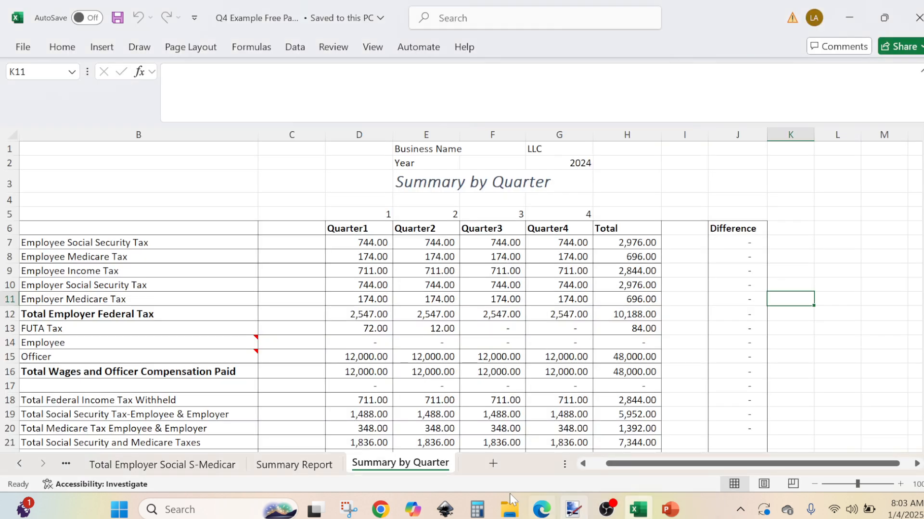
{"action": "left_click", "coordinate": [543, 513]}
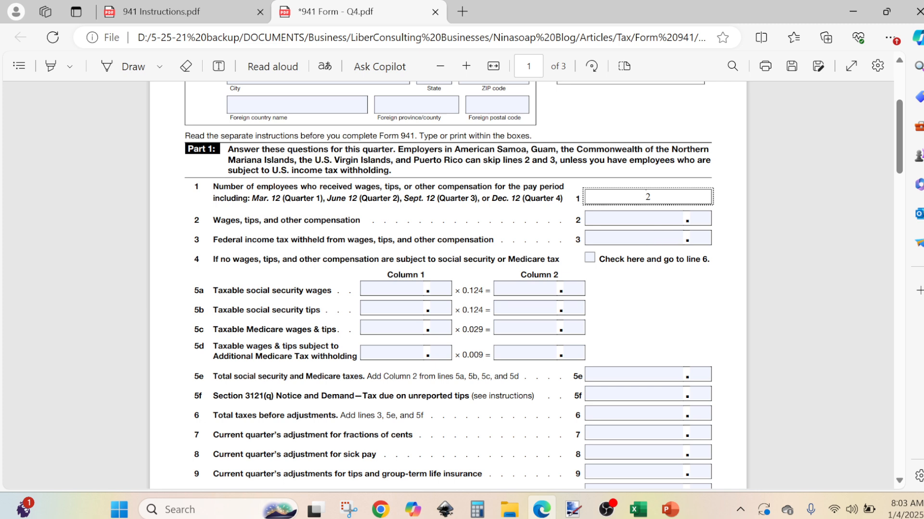
Enter 0.00 for wages, tips, and other compensation on line 2, and mark the line 4 checkbox.
{"action": "key", "text": "Tab"}
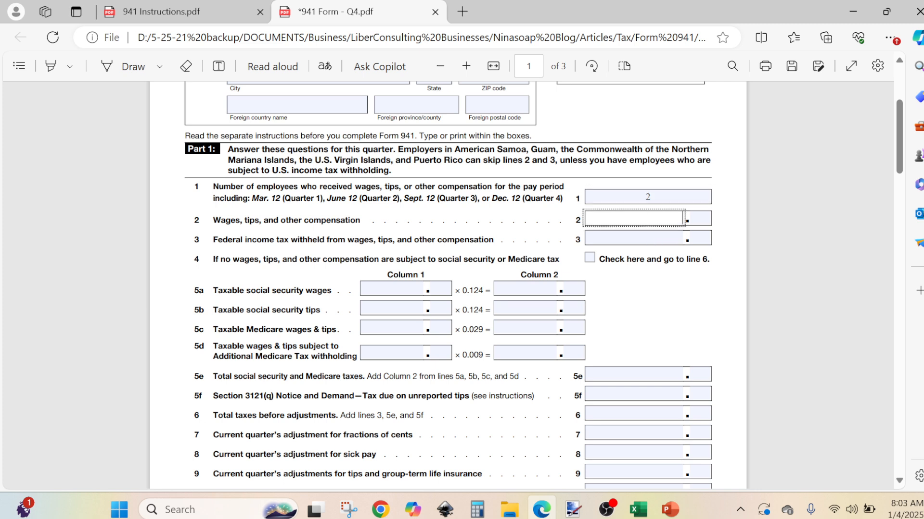
{"action": "type", "text": "0"}
{"action": "key", "text": "Tab"}
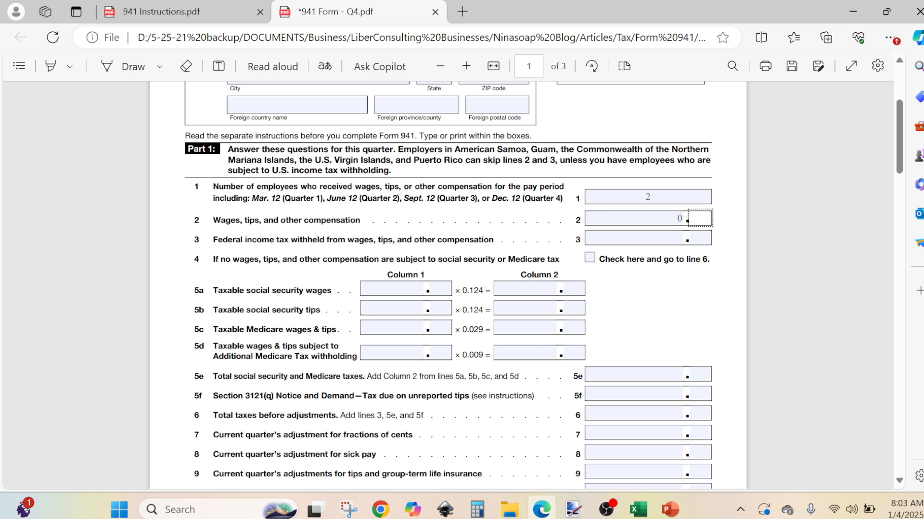
{"action": "type", "text": "00"}
{"action": "left_click", "coordinate": [590, 260]}
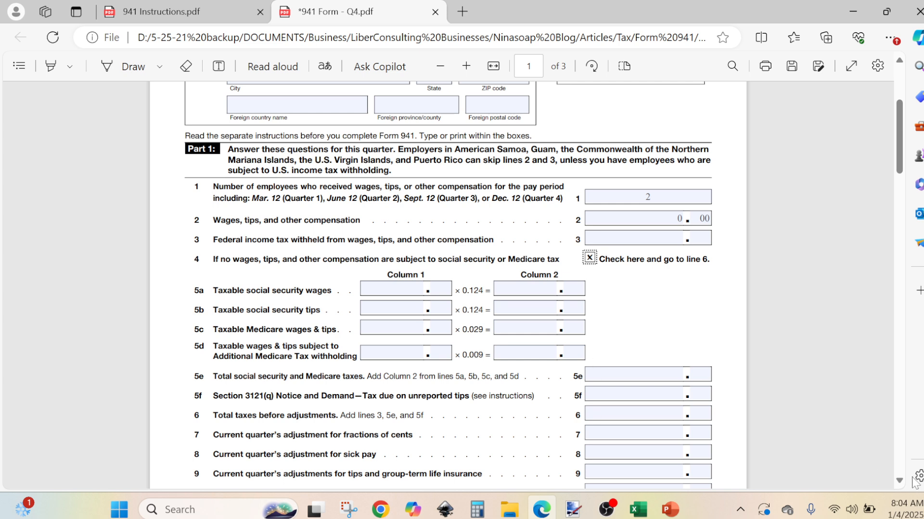
Enter 0.00 for total taxes after adjustments and nonrefundable credits on line 12.
{"action": "scroll", "coordinate": [901, 485], "scroll_direction": "down", "scroll_amount": 3}
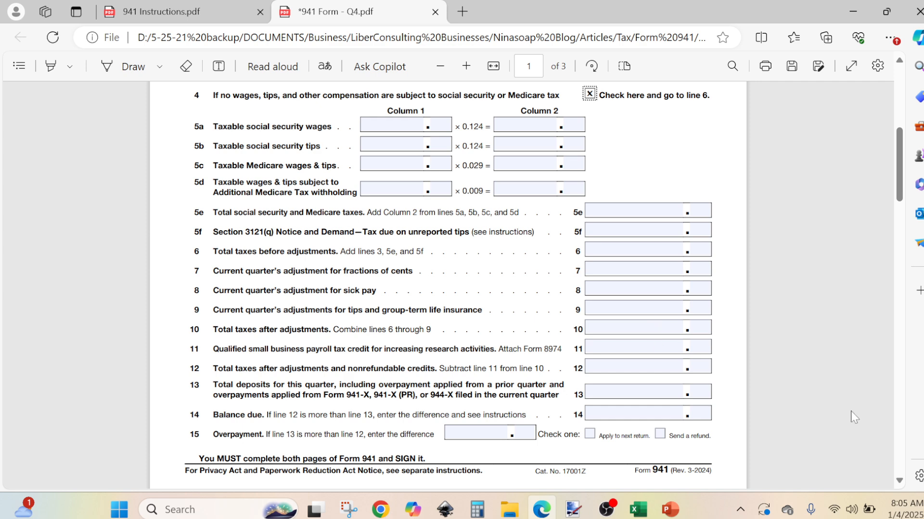
{"action": "left_click", "coordinate": [899, 481]}
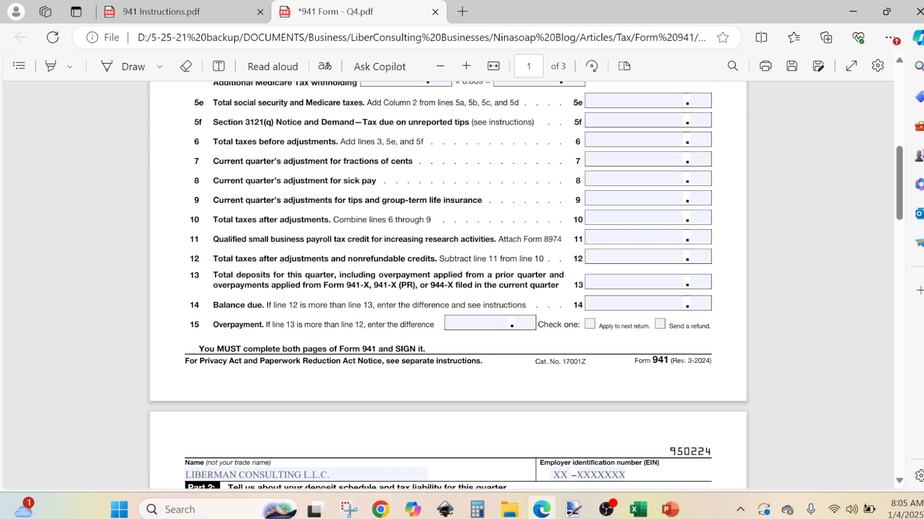
{"action": "left_click", "coordinate": [634, 257]}
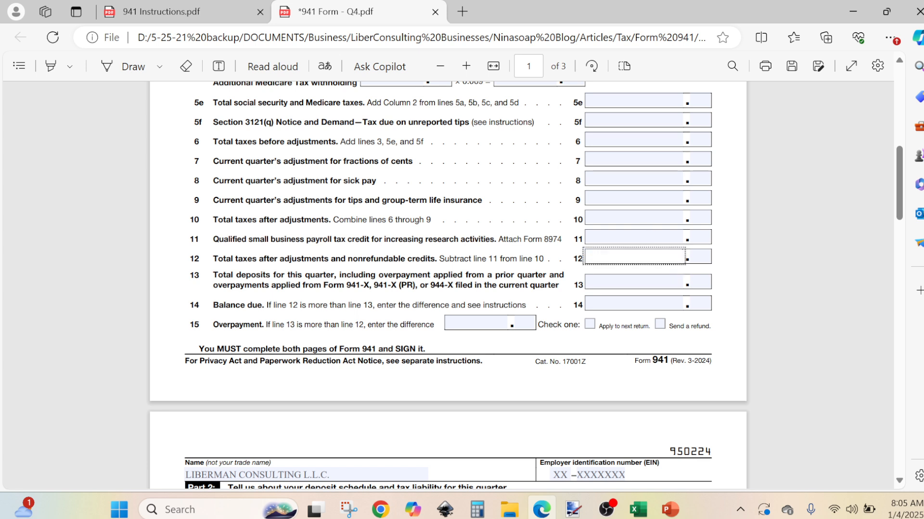
{"action": "type", "text": "0"}
{"action": "left_click", "coordinate": [700, 256]}
{"action": "type", "text": "00"}
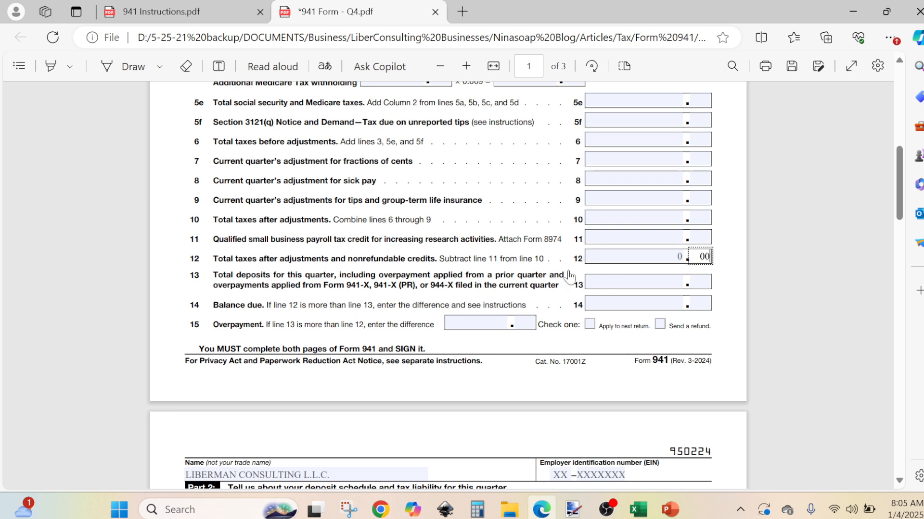
Recheck the zero-line rule on slide 2 in PowerPoint, and change the number of employees on line 1 of Form 941 in Edge to 0.
{"action": "left_click", "coordinate": [669, 513]}
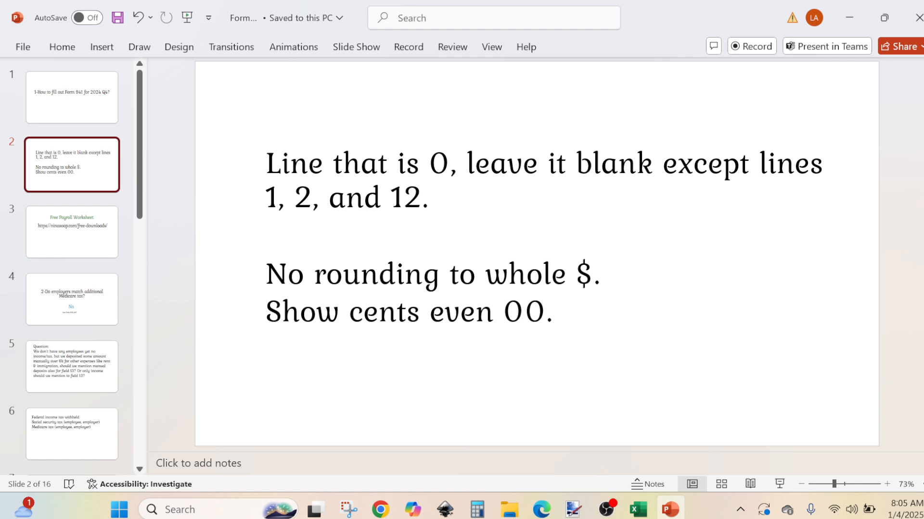
{"action": "left_click", "coordinate": [542, 509]}
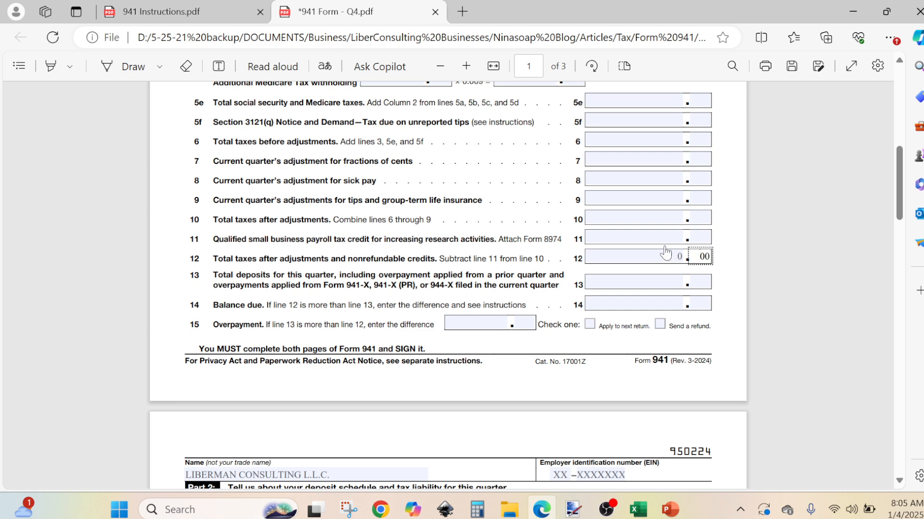
{"action": "left_click_drag", "start_coordinate": [900, 161], "coordinate": [901, 126]}
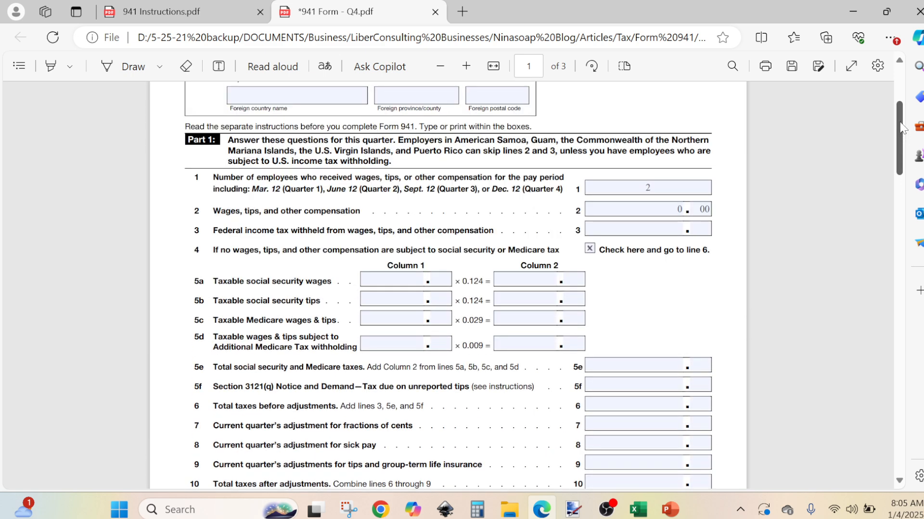
{"action": "left_click", "coordinate": [683, 186]}
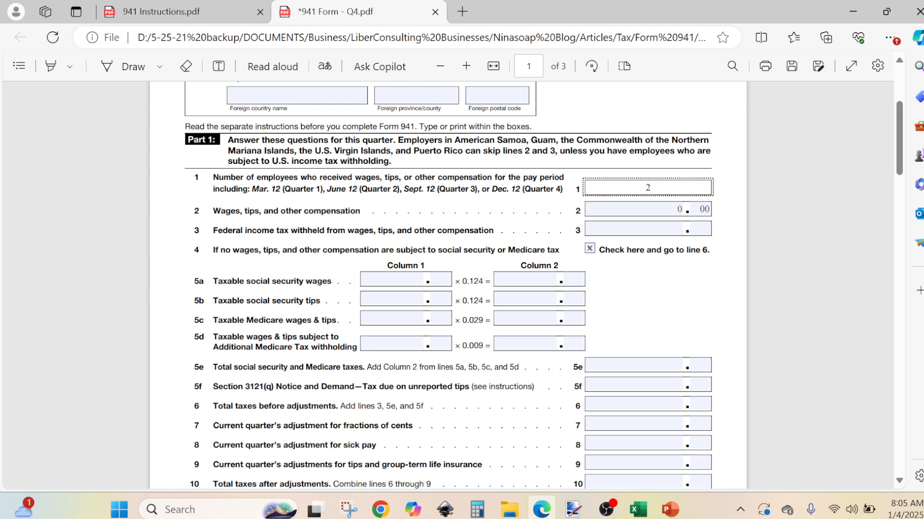
{"action": "key", "text": "BackSpace"}
{"action": "type", "text": "0"}
{"action": "left_click", "coordinate": [681, 290]}
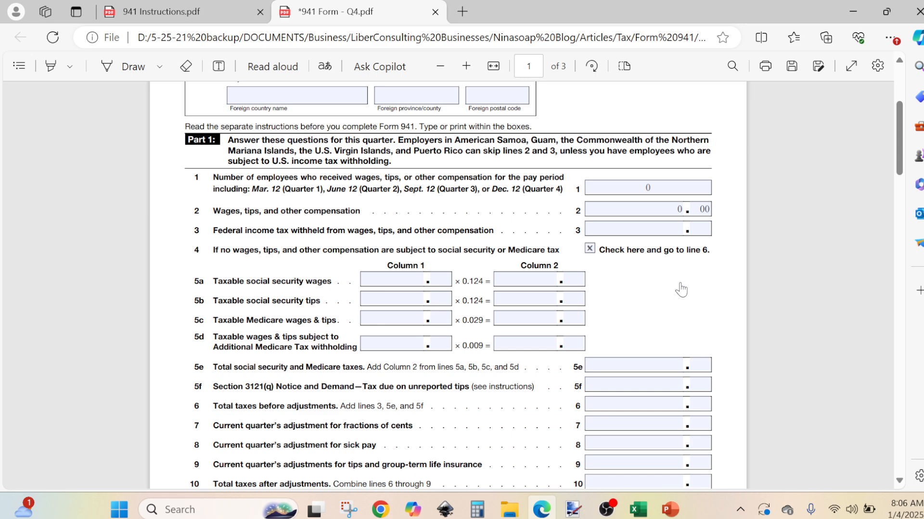
Review lines 4 to 15 on page 1 of Form 941 and the deposit schedule options in Part 2.
{"action": "left_click", "coordinate": [899, 480]}
{"action": "scroll", "coordinate": [902, 460], "scroll_direction": "down", "scroll_amount": 8}
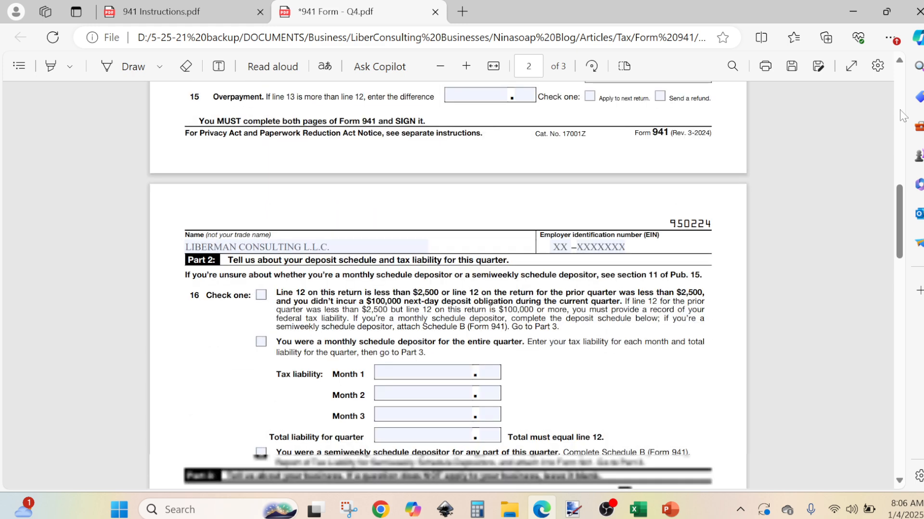
{"action": "scroll", "coordinate": [902, 62], "scroll_direction": "up", "scroll_amount": 6}
{"action": "left_click", "coordinate": [901, 62]}
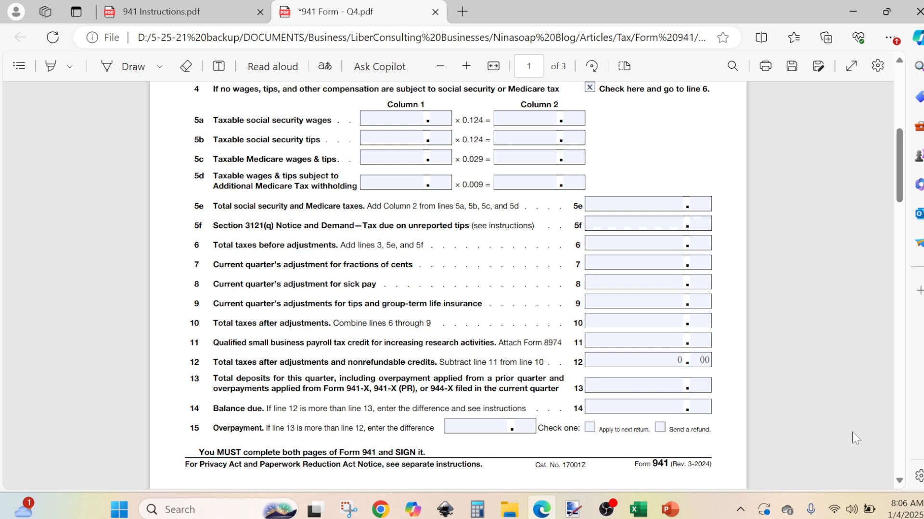
{"action": "scroll", "coordinate": [901, 469], "scroll_direction": "down", "scroll_amount": 8}
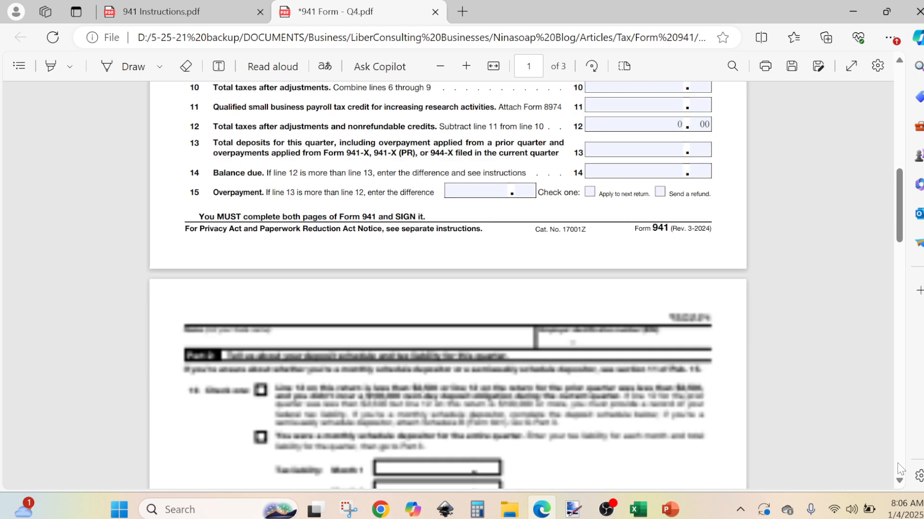
{"action": "left_click", "coordinate": [898, 66]}
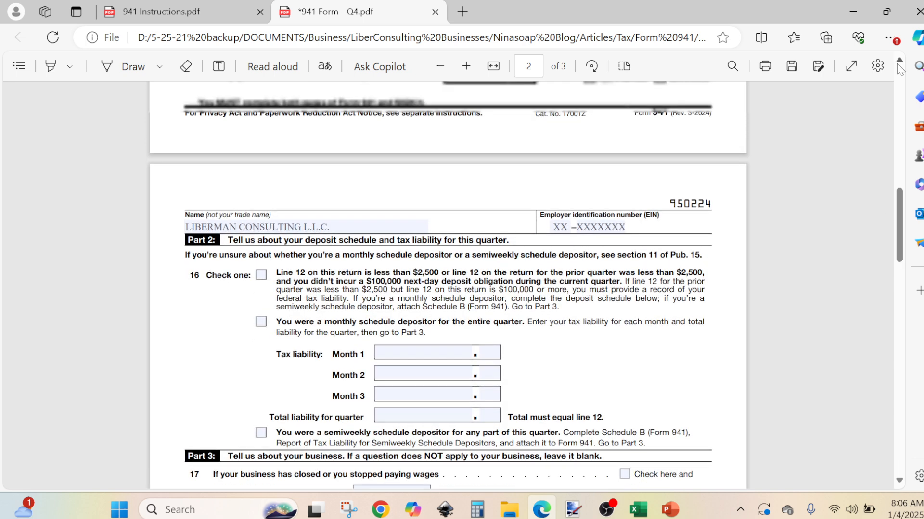
{"action": "left_click", "coordinate": [898, 63]}
{"action": "left_click", "coordinate": [898, 63]}
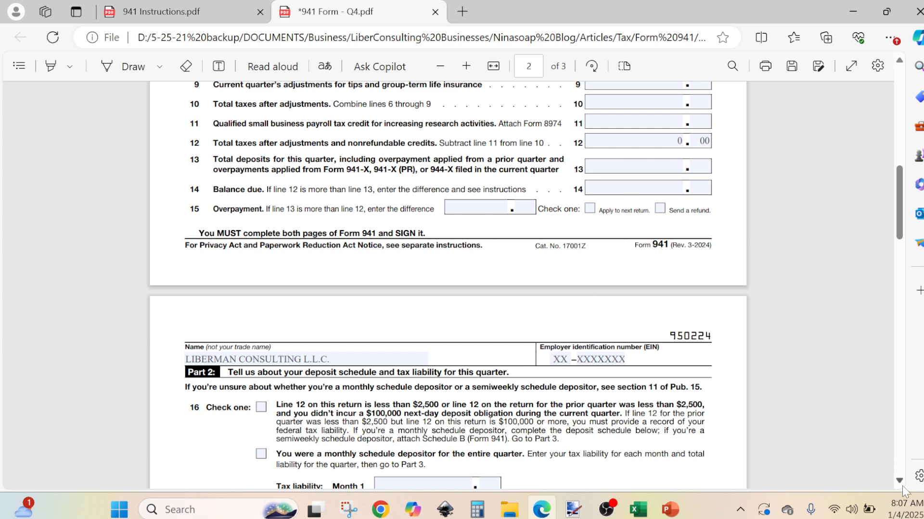
Mark the first line 16 checkbox in Part 2, for line 12 being less than $2,500.
{"action": "scroll", "coordinate": [902, 486], "scroll_direction": "down", "scroll_amount": 3}
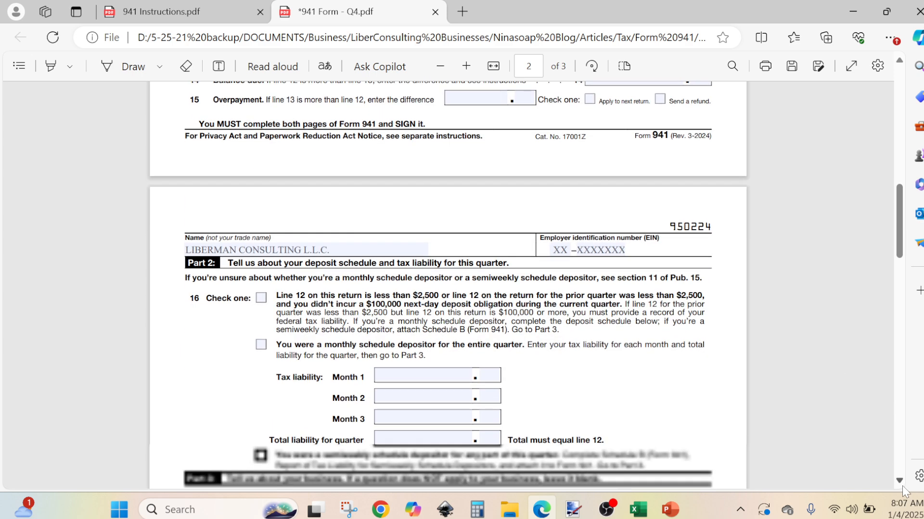
{"action": "left_click", "coordinate": [901, 488]}
{"action": "left_click", "coordinate": [902, 487]}
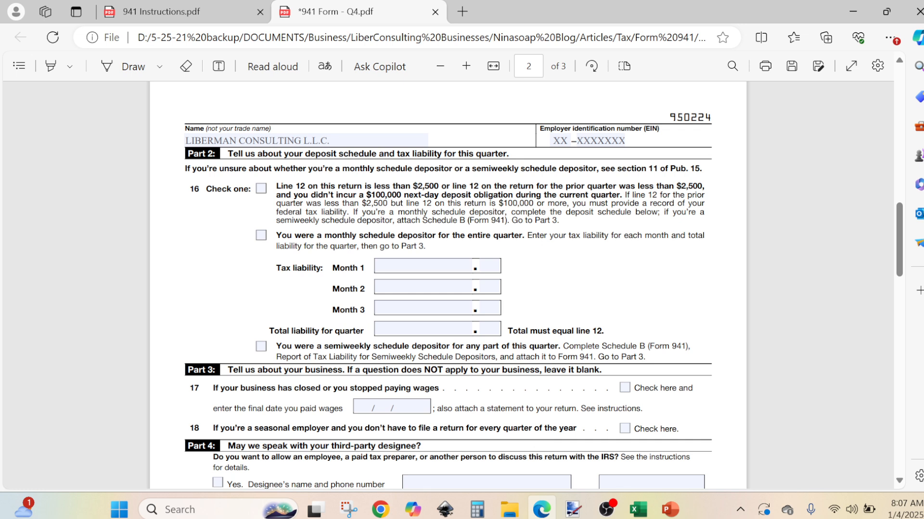
{"action": "left_click", "coordinate": [260, 188]}
Mark No for the third-party designee question in Part 4, leaving Part 3 blank.
{"action": "left_click", "coordinate": [899, 481]}
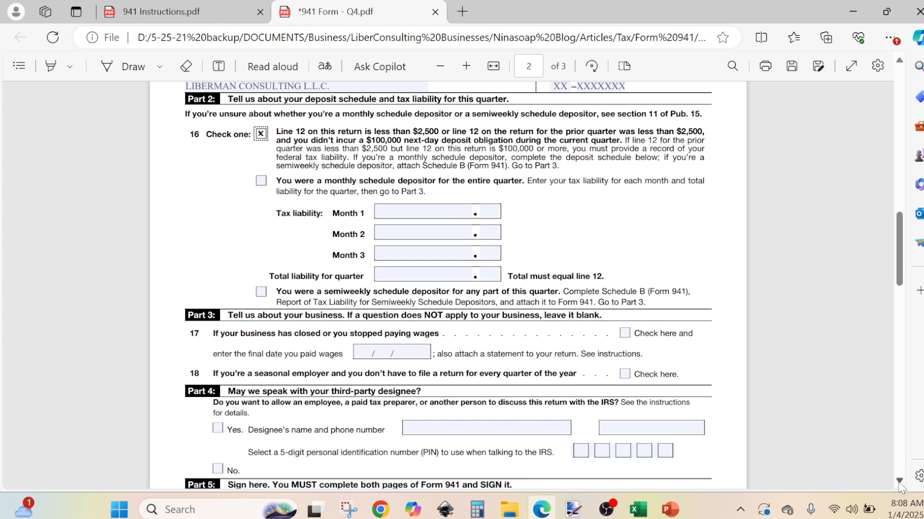
{"action": "left_click", "coordinate": [898, 481]}
{"action": "left_click", "coordinate": [899, 481]}
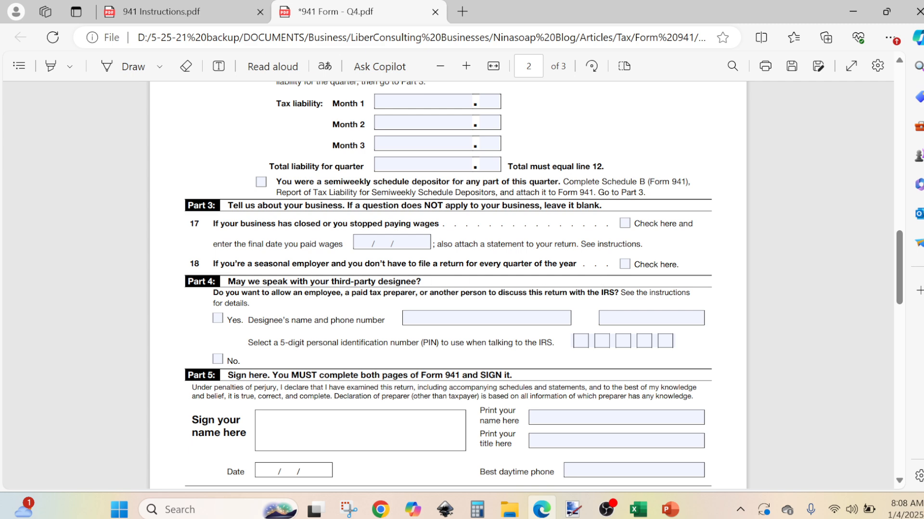
{"action": "left_click", "coordinate": [899, 481]}
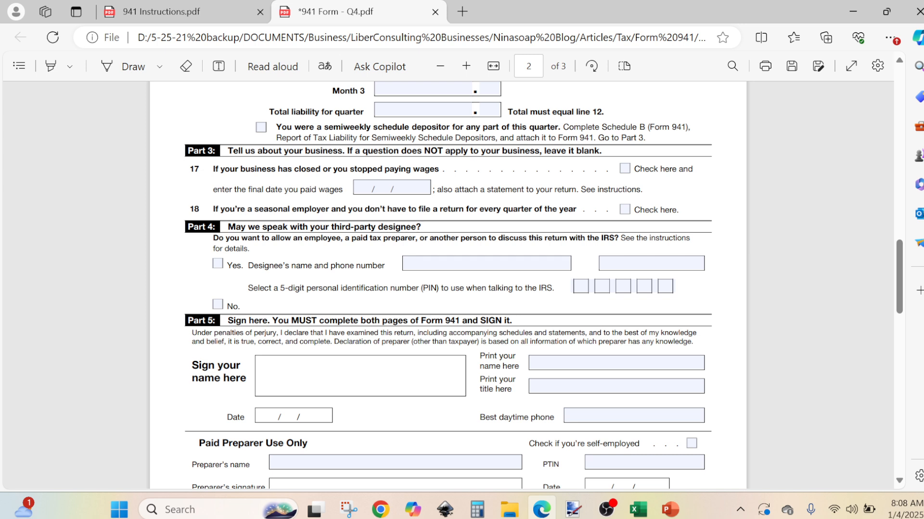
{"action": "left_click", "coordinate": [218, 304]}
{"action": "left_click", "coordinate": [218, 304]}
Enter the signer's name in capitals in the printed name field of Part 5.
{"action": "scroll", "coordinate": [903, 482], "scroll_direction": "down", "scroll_amount": 2}
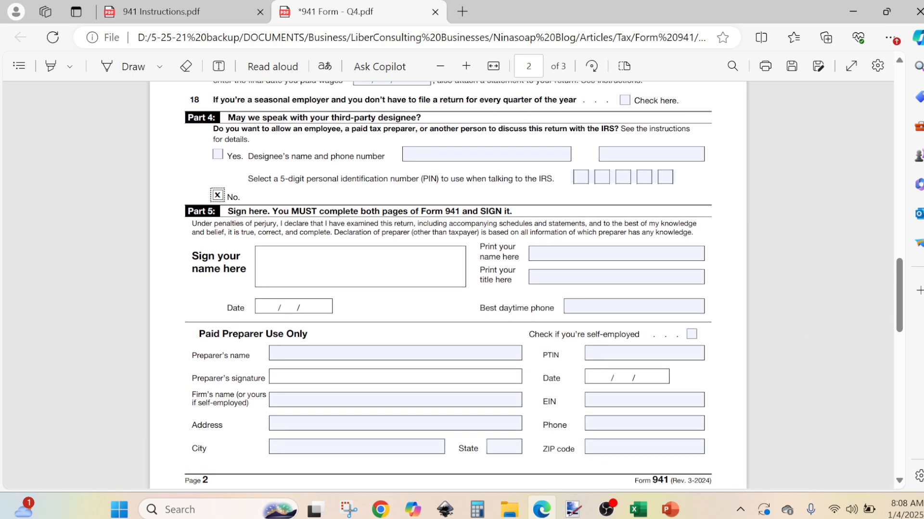
{"action": "key", "text": "Tab"}
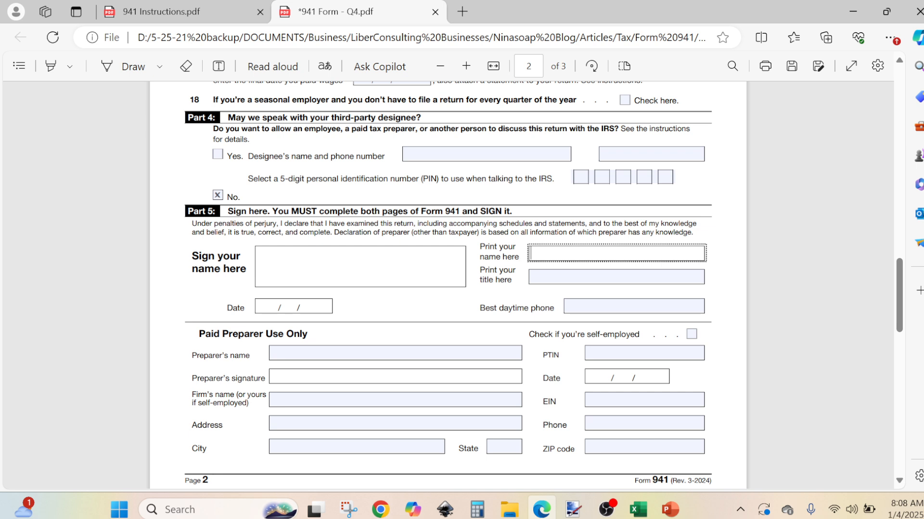
{"action": "type", "text": "a"}
{"action": "key", "text": "BackSpace"}
{"action": "type", "text": "A"}
{"action": "key", "text": "BackSpace"}
{"action": "type", "text": "A L"}
Enter PRESIDENT as the signer's title and fill in the best daytime phone with a placeholder number.
{"action": "key", "text": "Tab"}
{"action": "type", "text": "P"}
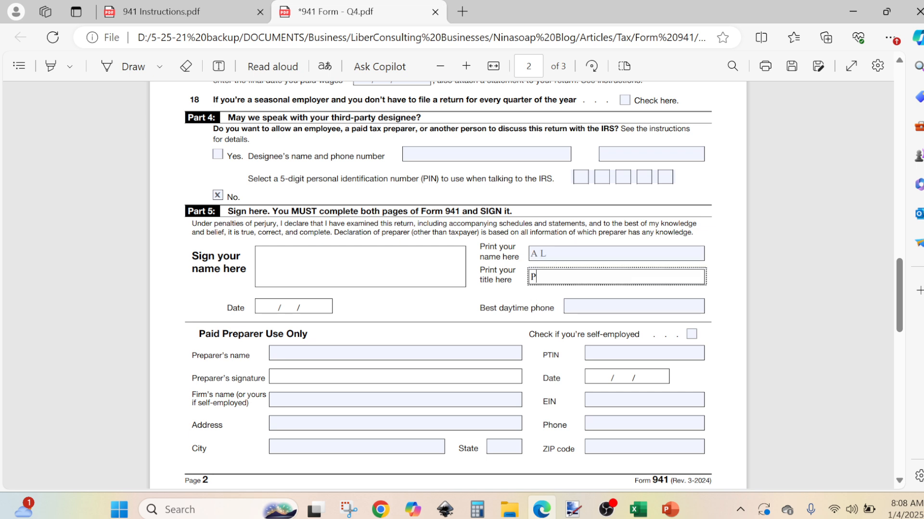
{"action": "type", "text": "RESIDENT"}
{"action": "key", "text": "Tab"}
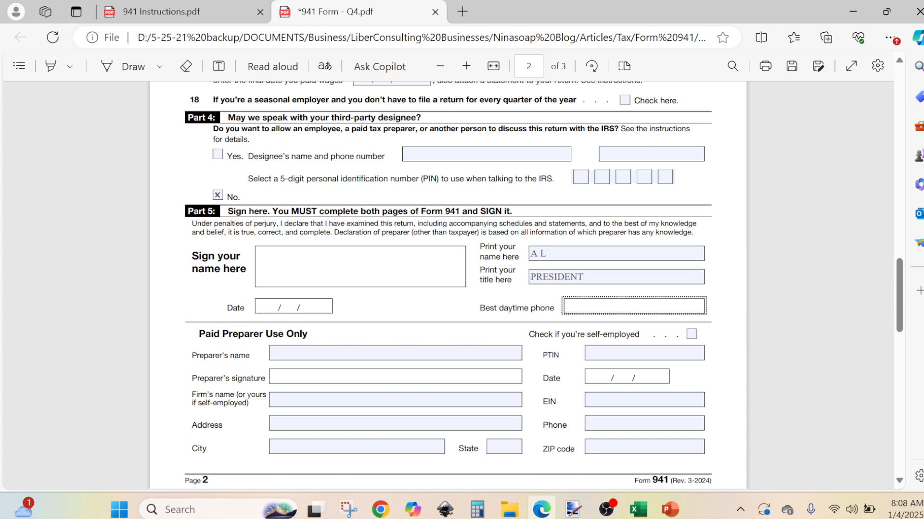
{"action": "type", "text": "XXX-XXX-XXXX"}
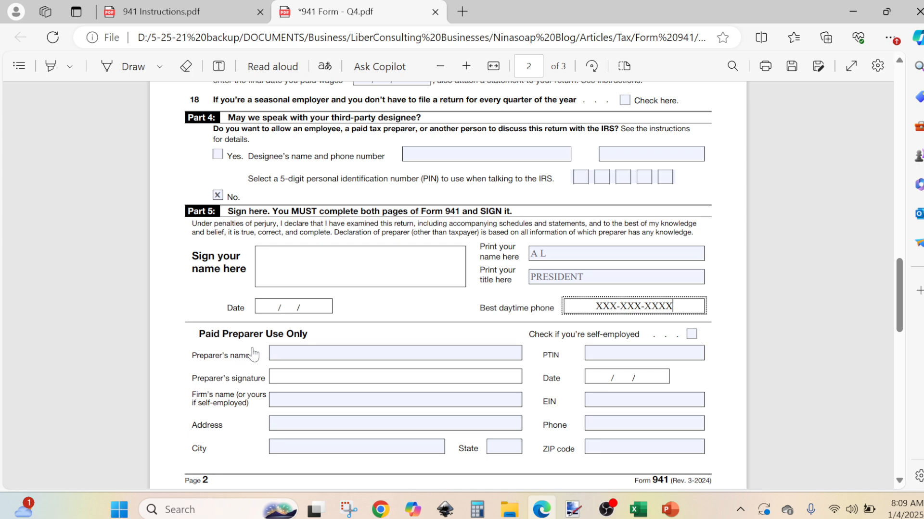
Review the Paid Preparer section and the Form 941-V payment voucher, and recheck the entries on pages 2 and 1.
{"action": "left_click", "coordinate": [899, 480]}
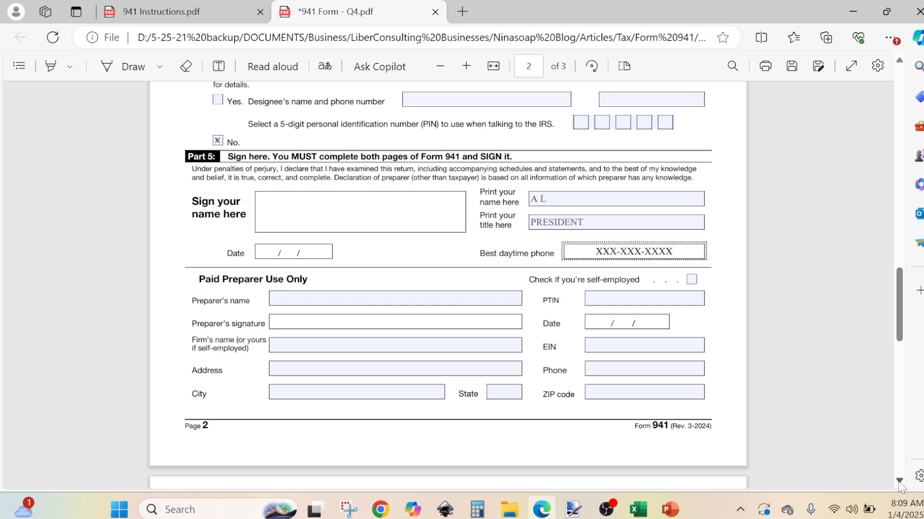
{"action": "left_click", "coordinate": [899, 482]}
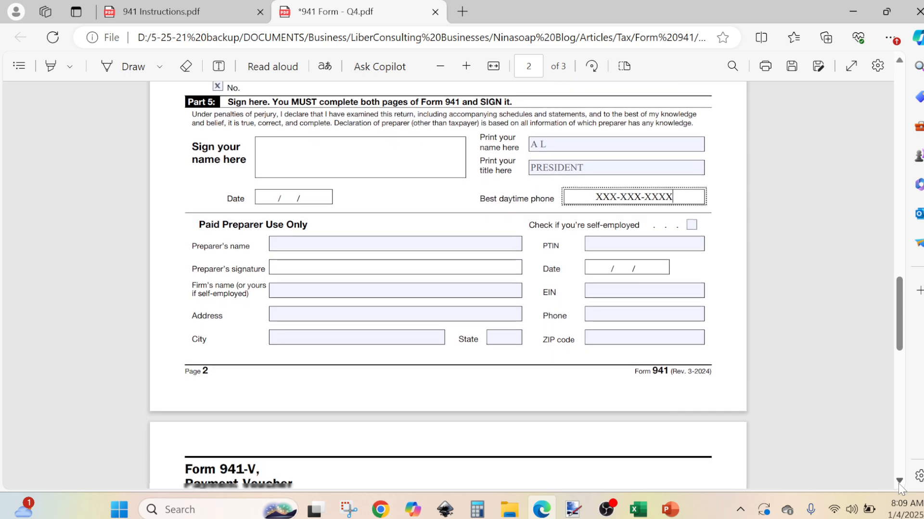
{"action": "scroll", "coordinate": [898, 484], "scroll_direction": "down", "scroll_amount": 10}
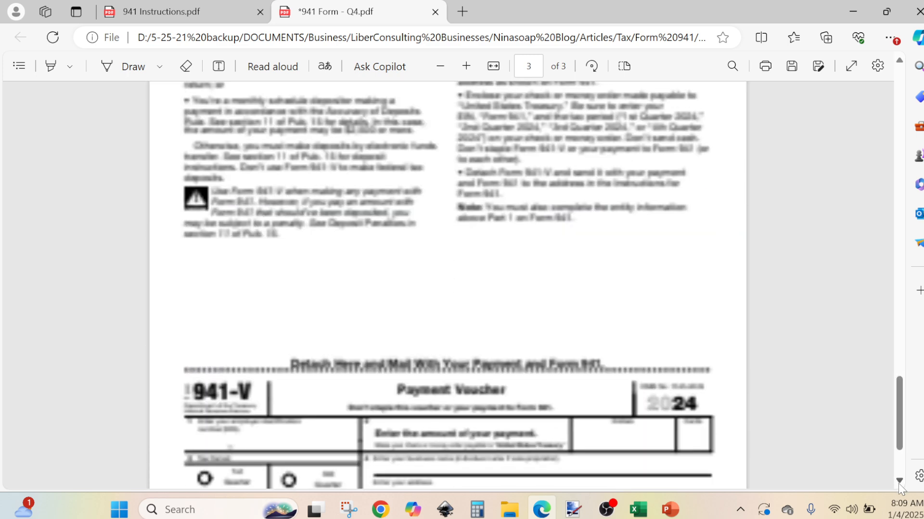
{"action": "scroll", "coordinate": [899, 483], "scroll_direction": "down", "scroll_amount": 3}
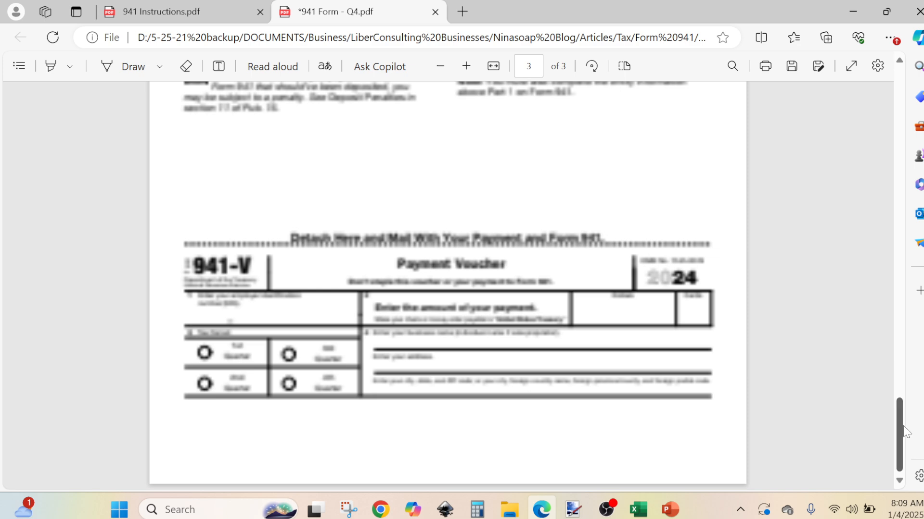
{"action": "left_click_drag", "start_coordinate": [903, 429], "coordinate": [911, 212]}
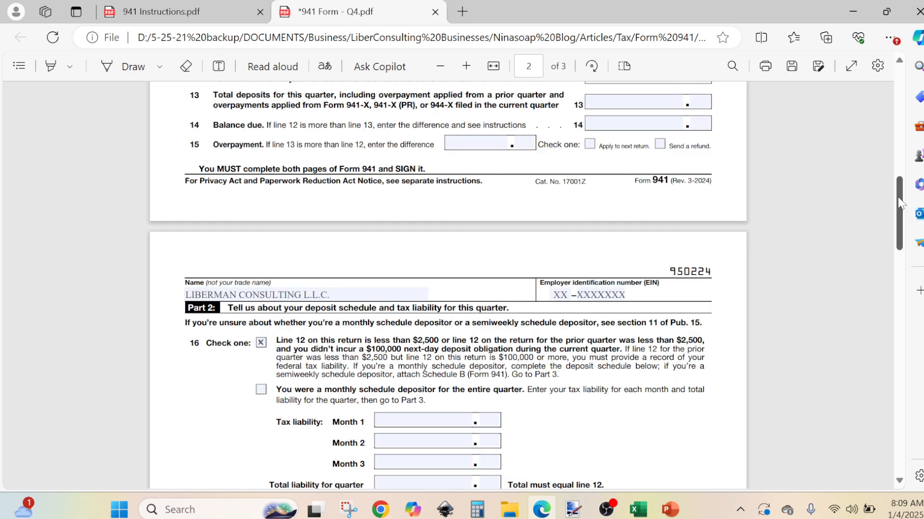
{"action": "left_click_drag", "start_coordinate": [898, 204], "coordinate": [891, 258]}
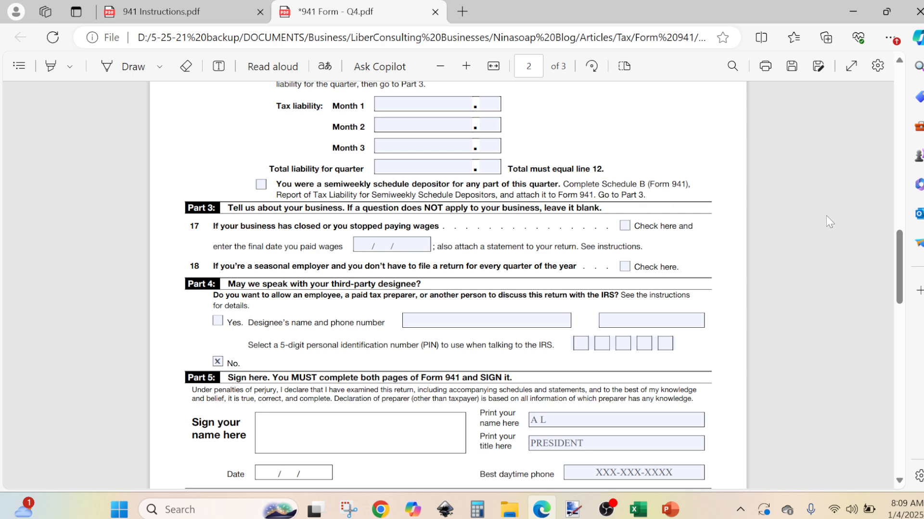
{"action": "left_click_drag", "start_coordinate": [901, 273], "coordinate": [894, 154]}
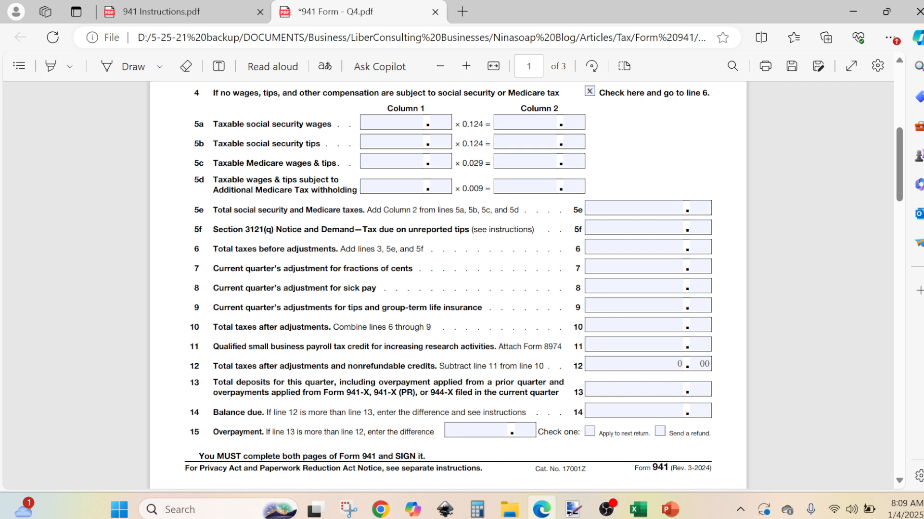
Switch to the 941 Instructions PDF, check the contents list on page 1, and go to page 5.
{"action": "left_click", "coordinate": [182, 14]}
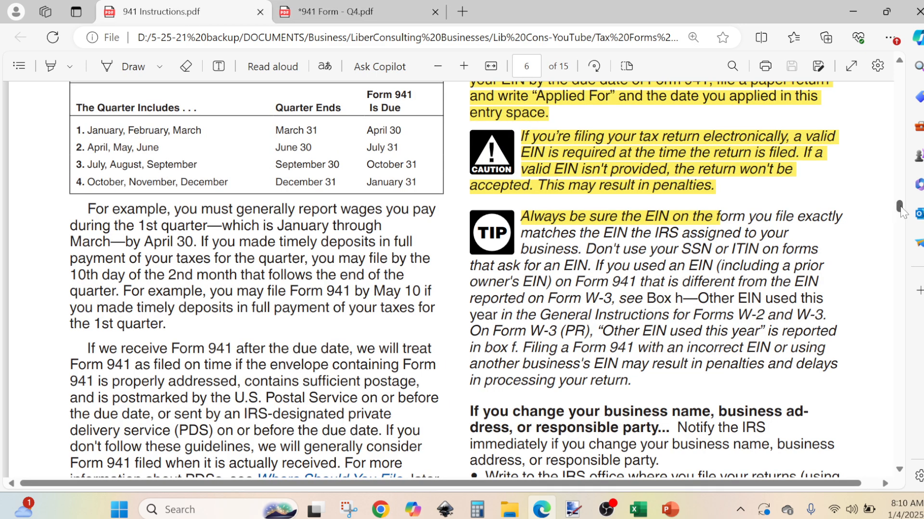
{"action": "left_click_drag", "start_coordinate": [899, 212], "coordinate": [900, 159]}
{"action": "left_click_drag", "start_coordinate": [909, 106], "coordinate": [906, 49]}
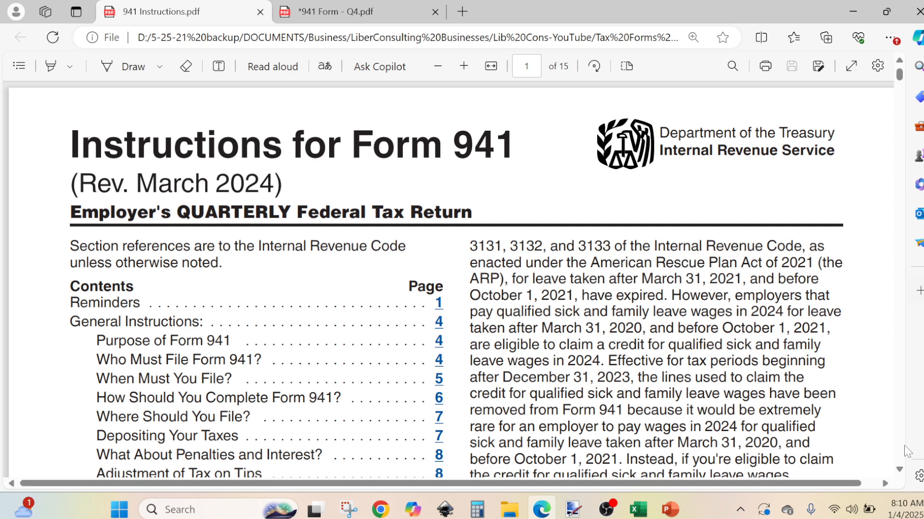
{"action": "left_click", "coordinate": [899, 470]}
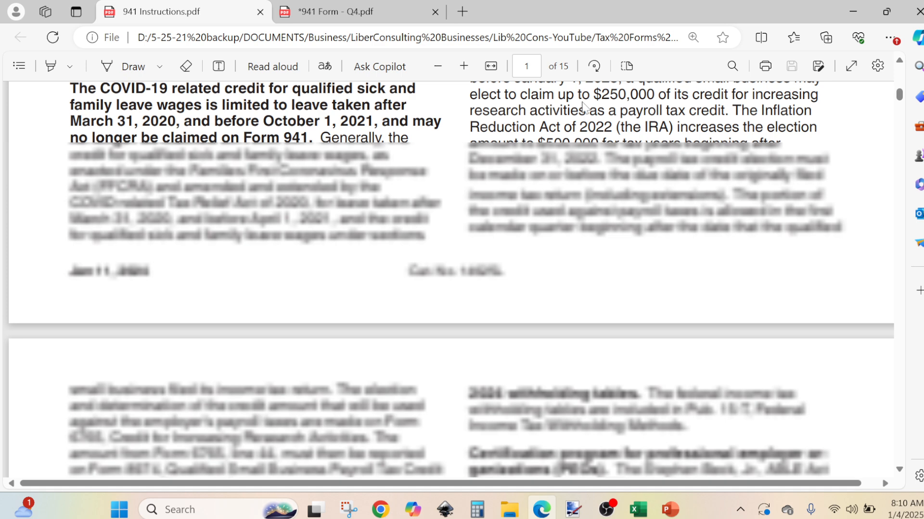
{"action": "left_click", "coordinate": [526, 65]}
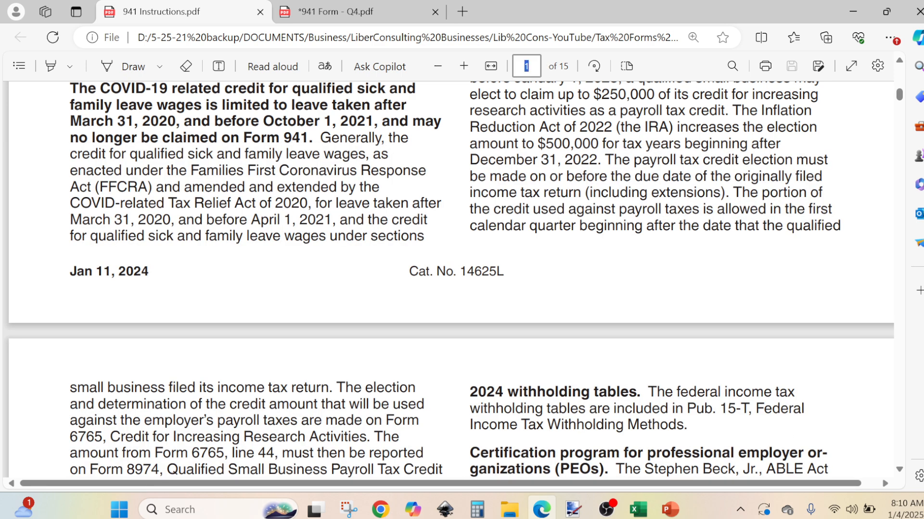
{"action": "type", "text": "5"}
{"action": "key", "text": "Return"}
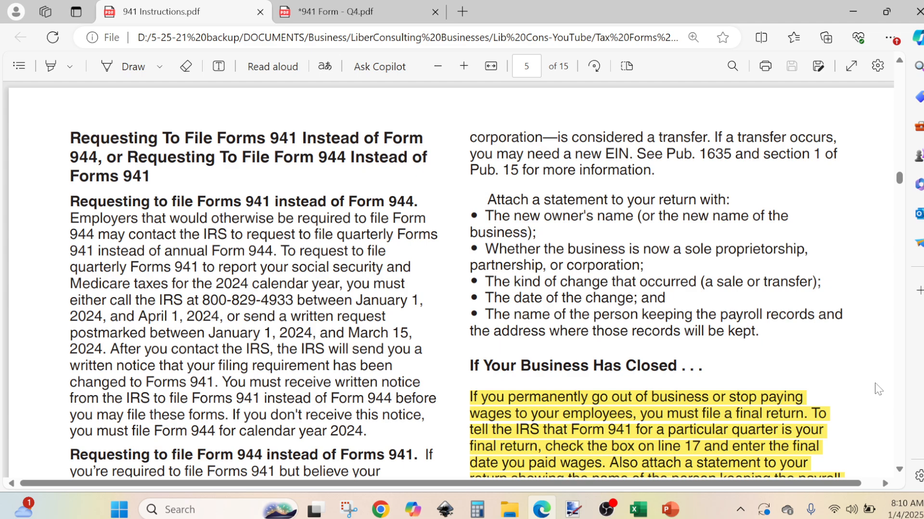
Find the Mailing Addresses for Form 941 table on page 7 of the instructions and check the with-payment and without-payment addresses for Iowa.
{"action": "left_click", "coordinate": [898, 469]}
{"action": "scroll", "coordinate": [898, 469], "scroll_direction": "down", "scroll_amount": 5}
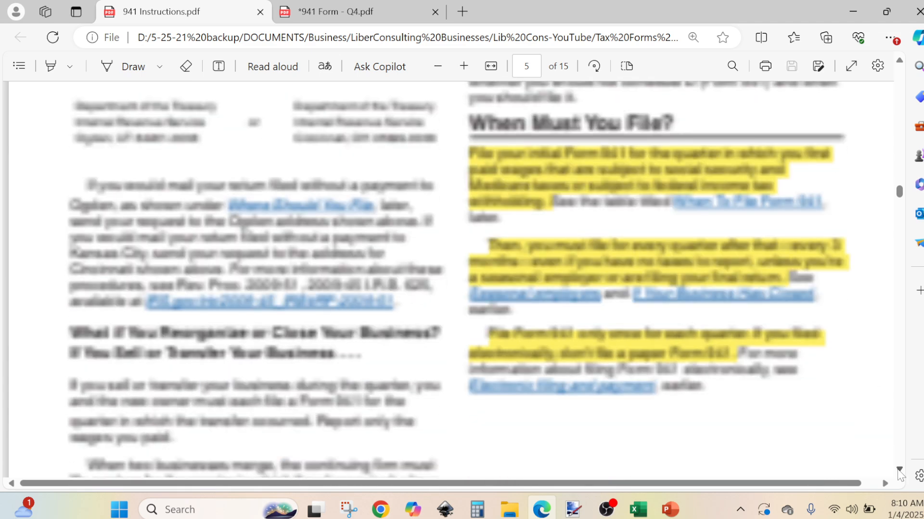
{"action": "scroll", "coordinate": [899, 472], "scroll_direction": "down", "scroll_amount": 10}
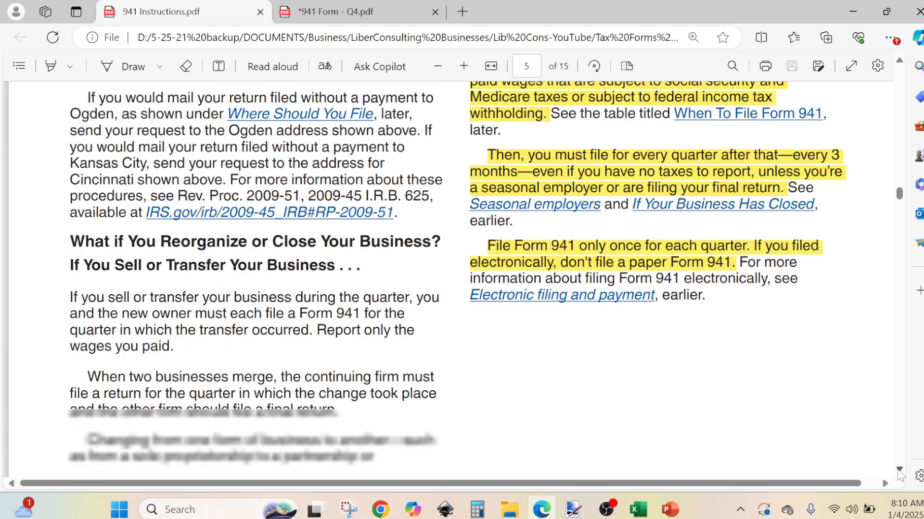
{"action": "scroll", "coordinate": [898, 473], "scroll_direction": "down", "scroll_amount": 10}
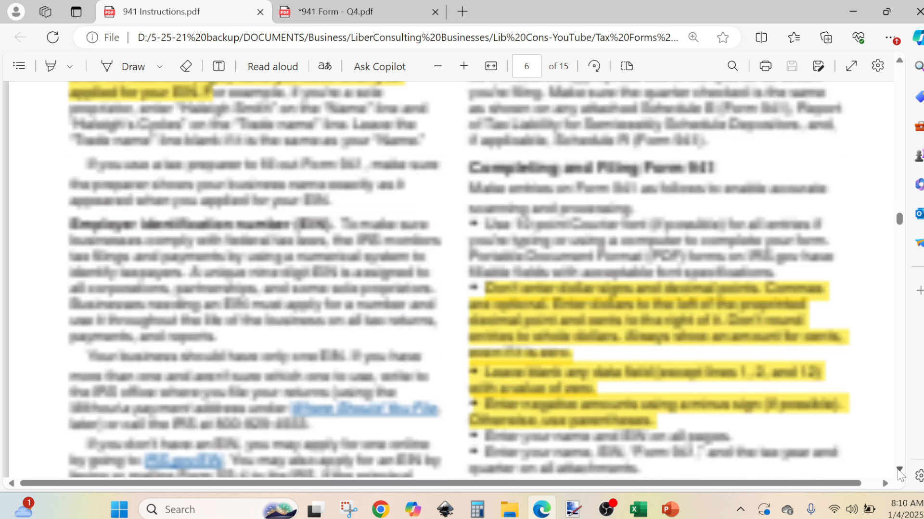
{"action": "scroll", "coordinate": [899, 473], "scroll_direction": "down", "scroll_amount": 10}
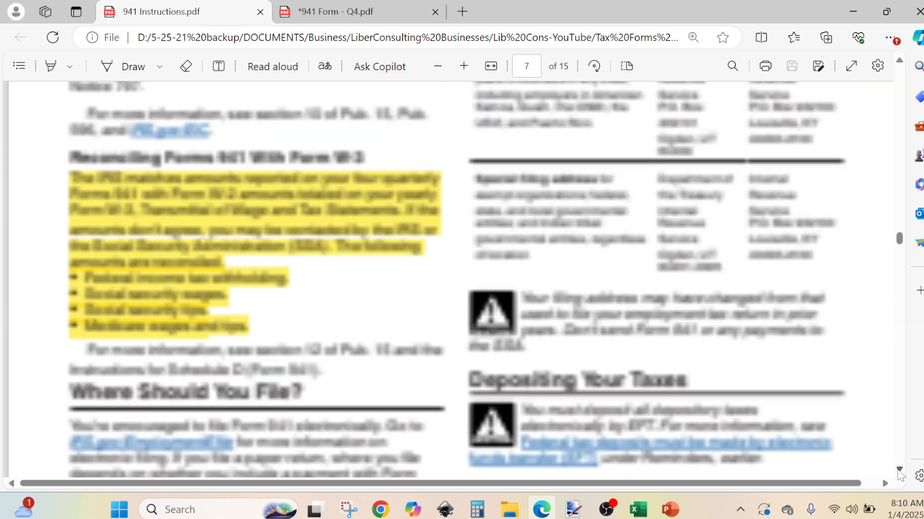
{"action": "scroll", "coordinate": [898, 472], "scroll_direction": "down", "scroll_amount": 10}
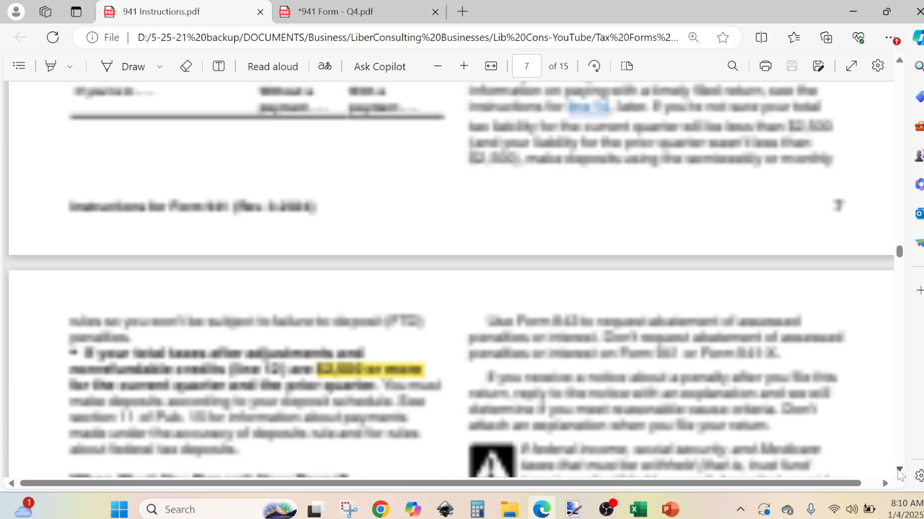
{"action": "scroll", "coordinate": [898, 61], "scroll_direction": "up", "scroll_amount": 5}
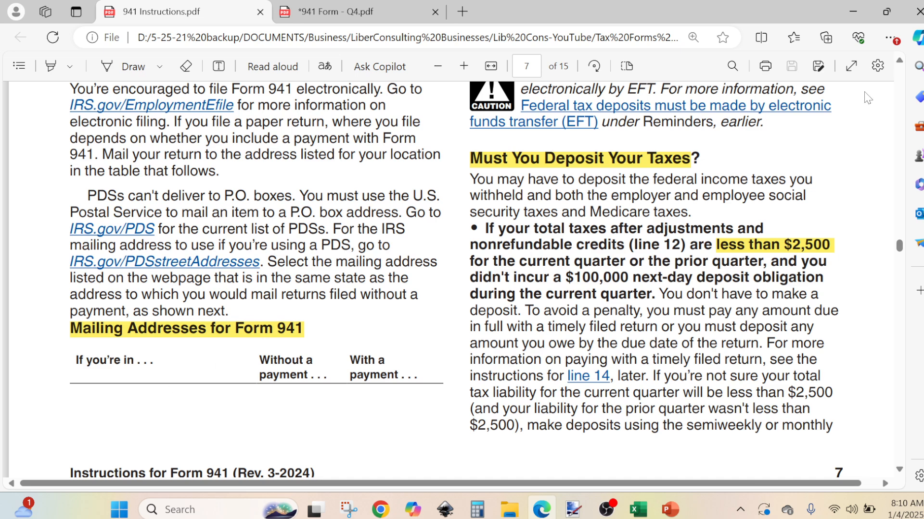
{"action": "left_click", "coordinate": [899, 62]}
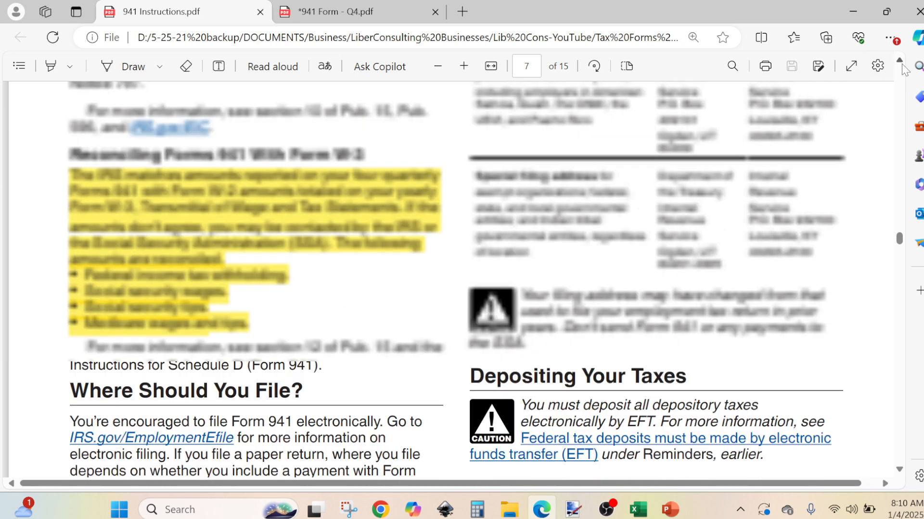
{"action": "left_click", "coordinate": [899, 62]}
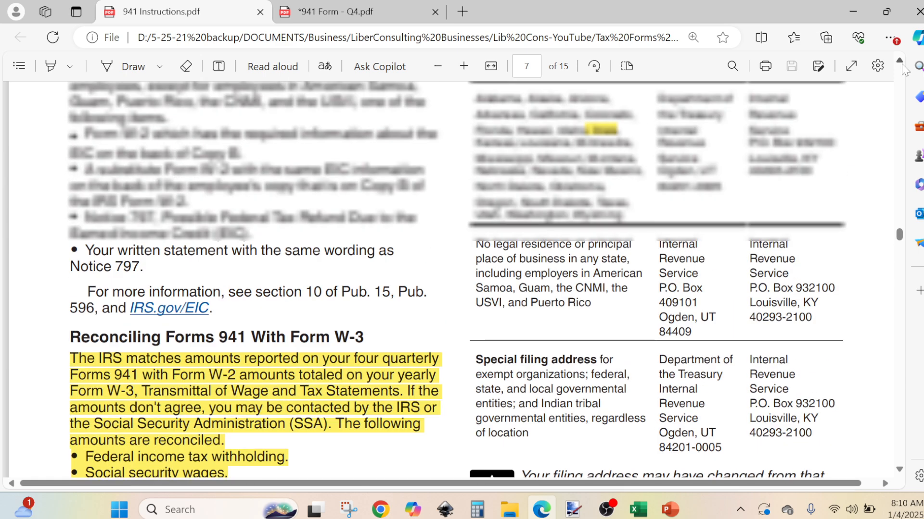
{"action": "left_click", "coordinate": [899, 62]}
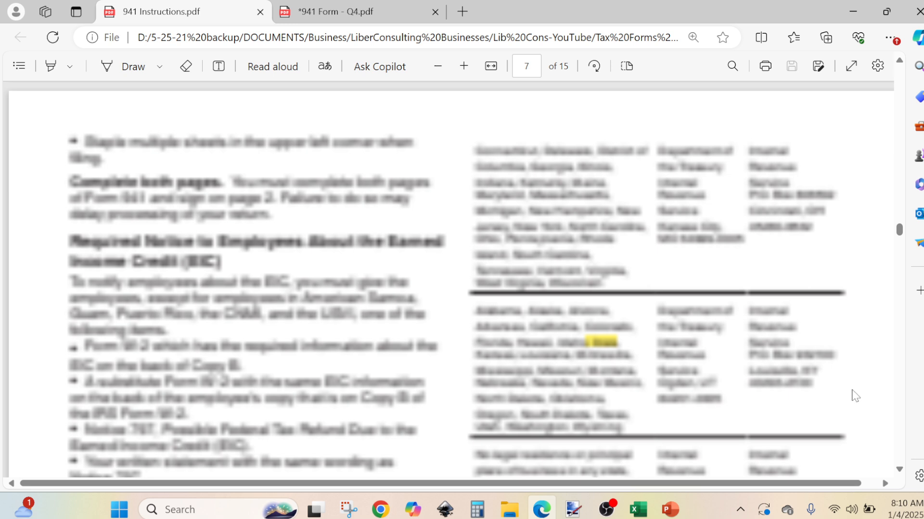
{"action": "left_click", "coordinate": [899, 469]}
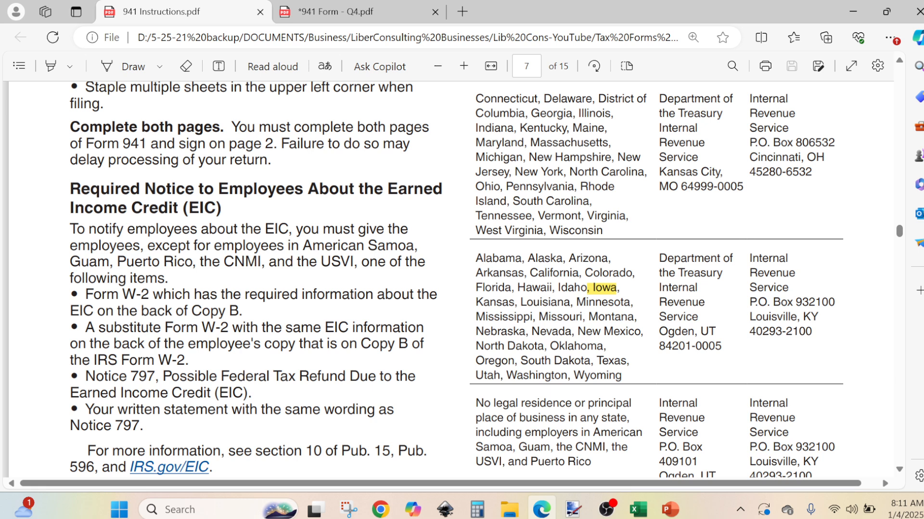
Return to the 941 Form - Q4 PDF, uncheck the line 4 box, and set the number of employees on line 1 to 2.
{"action": "left_click", "coordinate": [302, 12]}
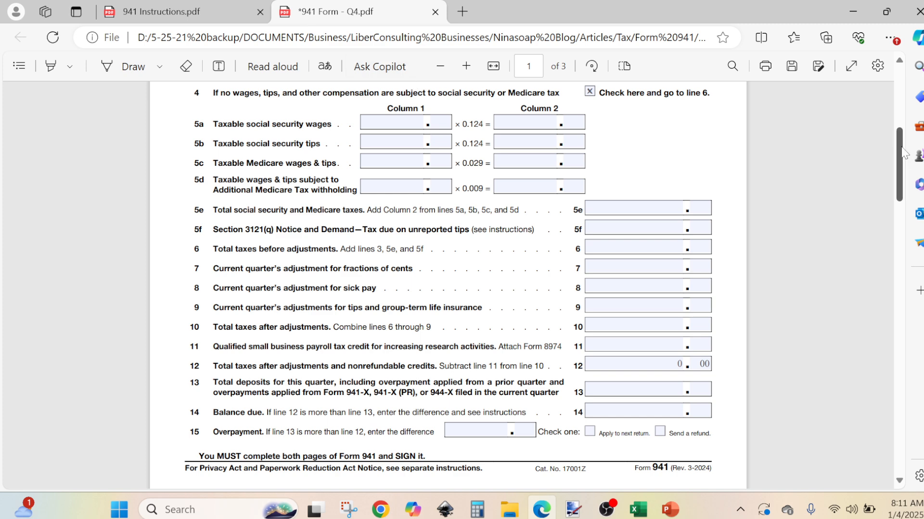
{"action": "left_click_drag", "start_coordinate": [899, 153], "coordinate": [911, 99]}
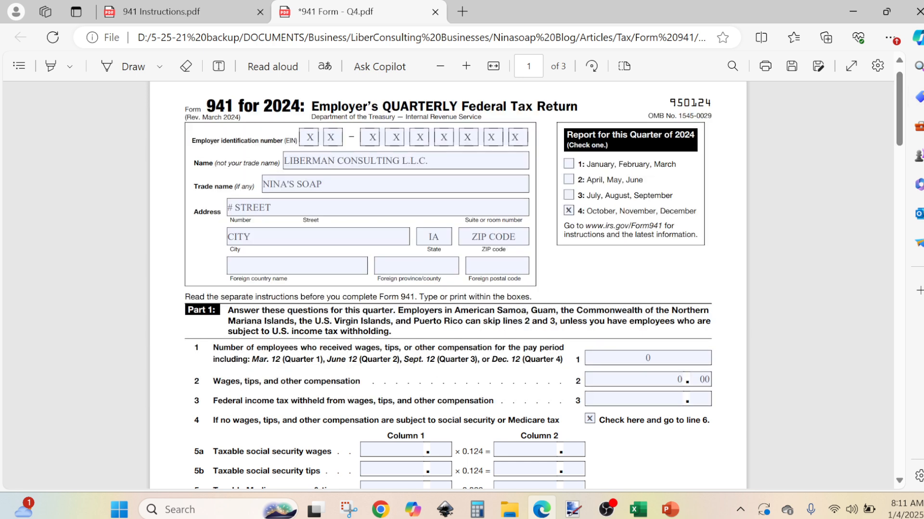
{"action": "left_click", "coordinate": [589, 421]}
{"action": "left_click", "coordinate": [645, 358]}
{"action": "key", "text": "Delete"}
{"action": "type", "text": "2"}
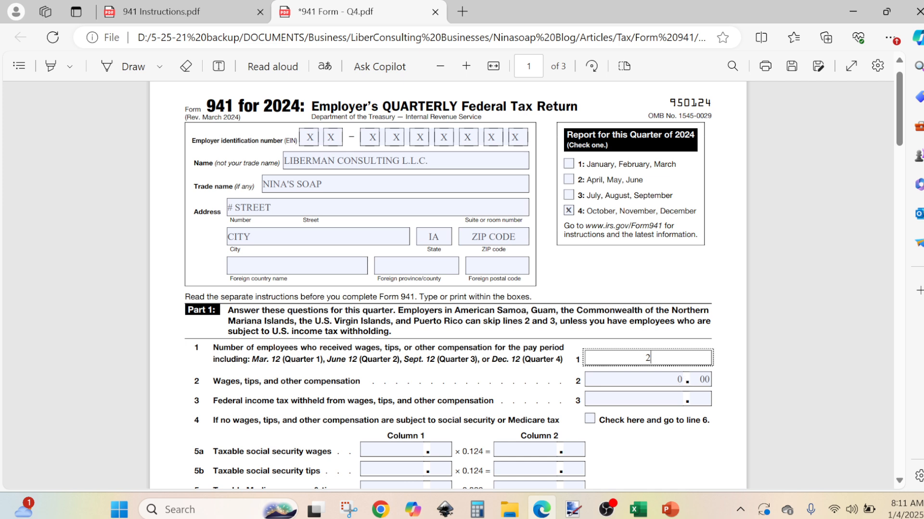
Clear the dollars and cents of the wages, tips, and other compensation amount on line 2.
{"action": "left_click", "coordinate": [678, 379]}
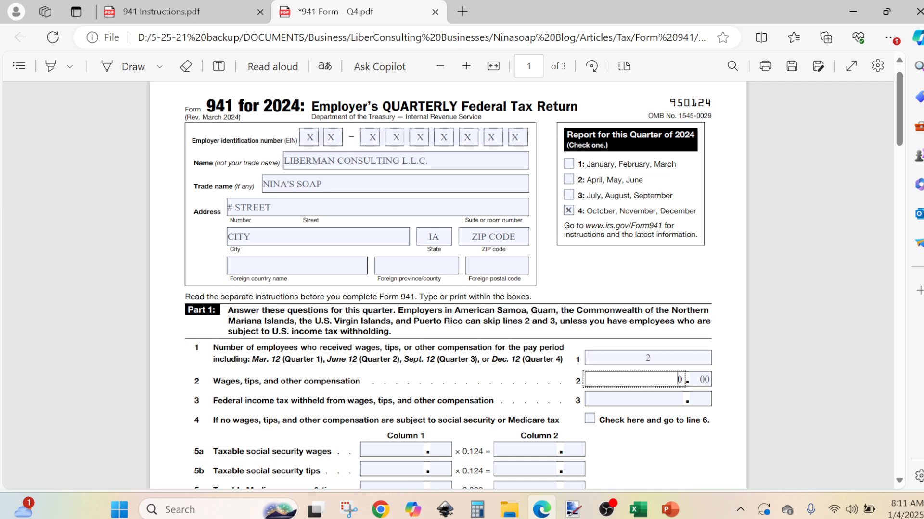
{"action": "key", "text": "Delete"}
{"action": "left_click", "coordinate": [700, 379]}
{"action": "key", "text": "Delete"}
{"action": "key", "text": "Delete"}
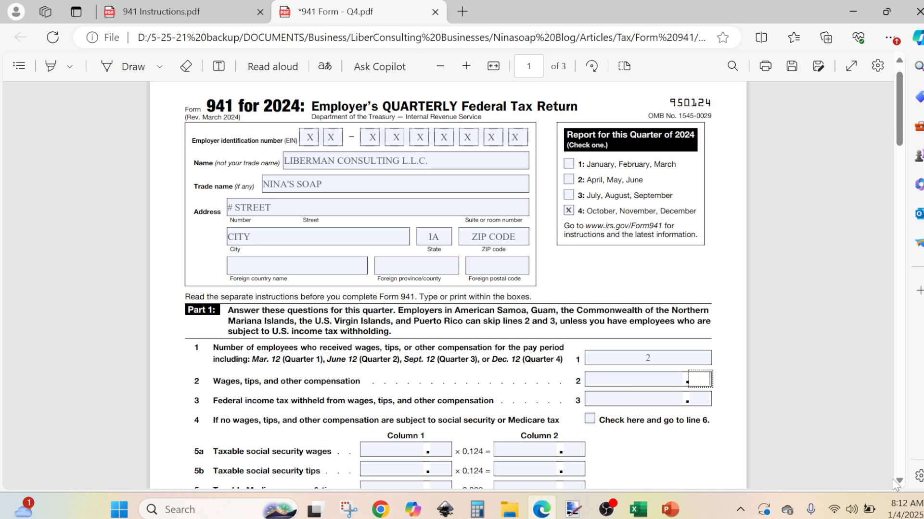
Uncheck the first option of line 16 in Part 2, for a line 12 amount less than $2,500.
{"action": "scroll", "coordinate": [893, 479], "scroll_direction": "down", "scroll_amount": 10}
{"action": "scroll", "coordinate": [898, 479], "scroll_direction": "down", "scroll_amount": 7}
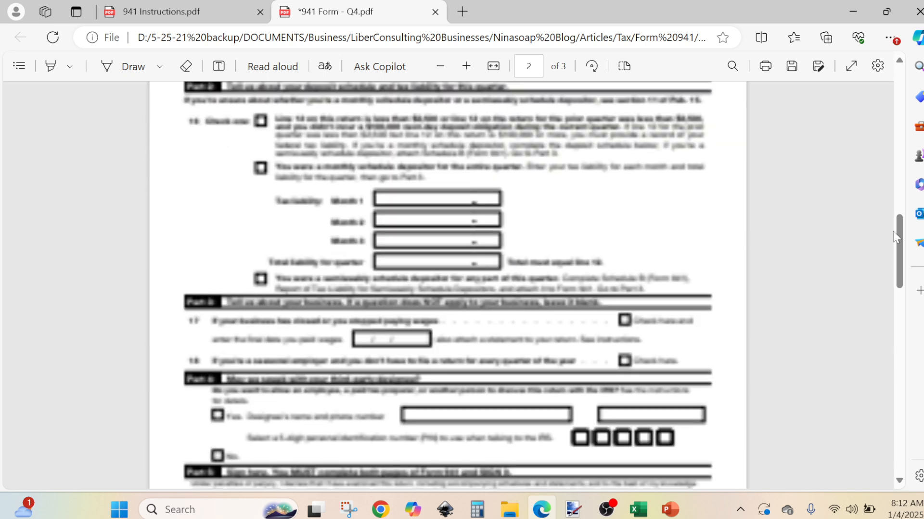
{"action": "scroll", "coordinate": [900, 62], "scroll_direction": "up", "scroll_amount": 7}
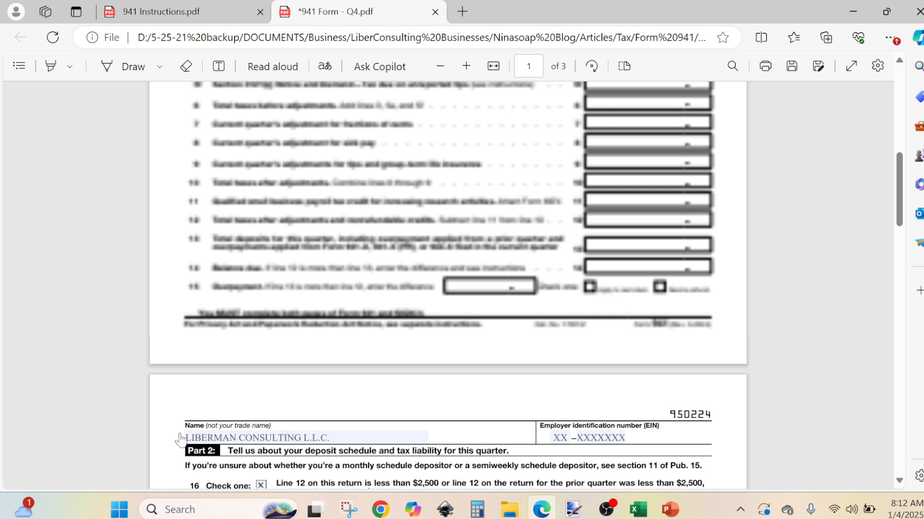
{"action": "left_click", "coordinate": [260, 484]}
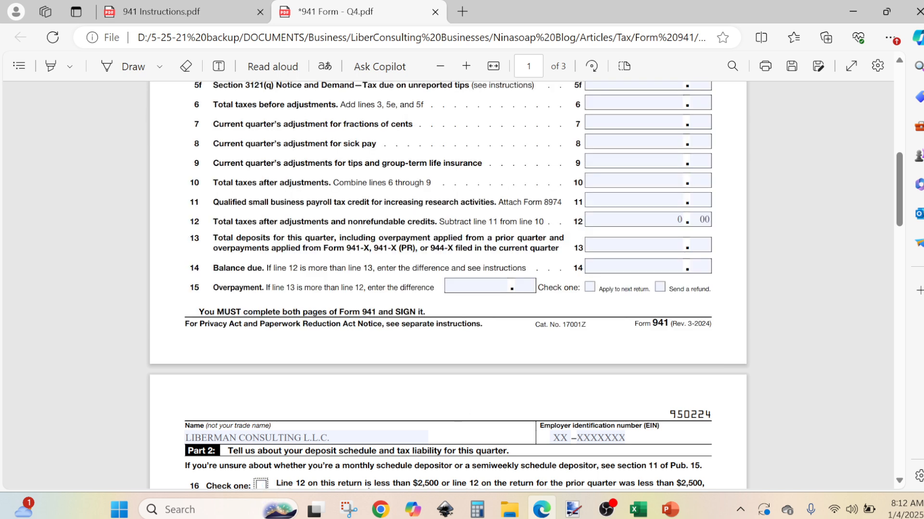
Clear the dollars and cents of total taxes after adjustments and nonrefundable credits on line 12.
{"action": "left_click", "coordinate": [676, 220]}
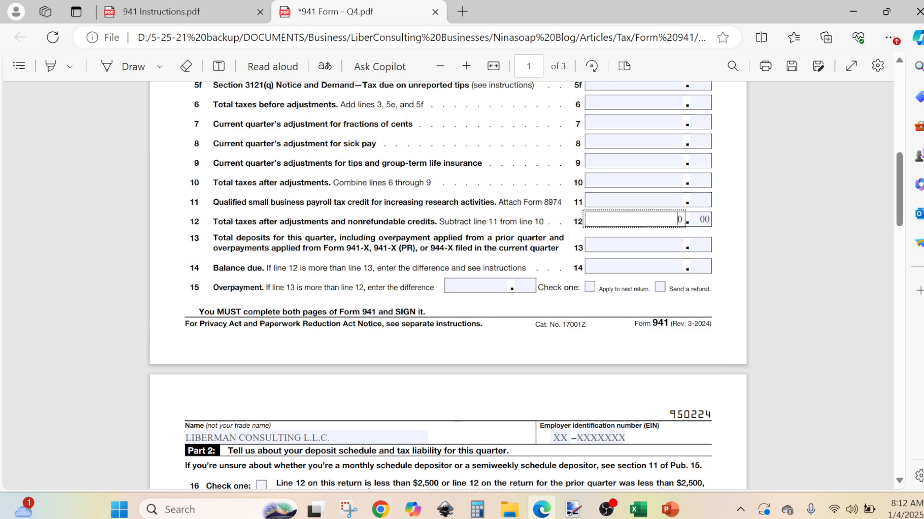
{"action": "key", "text": "Delete"}
{"action": "key", "text": "Tab"}
{"action": "key", "text": "Delete"}
{"action": "key", "text": "Delete"}
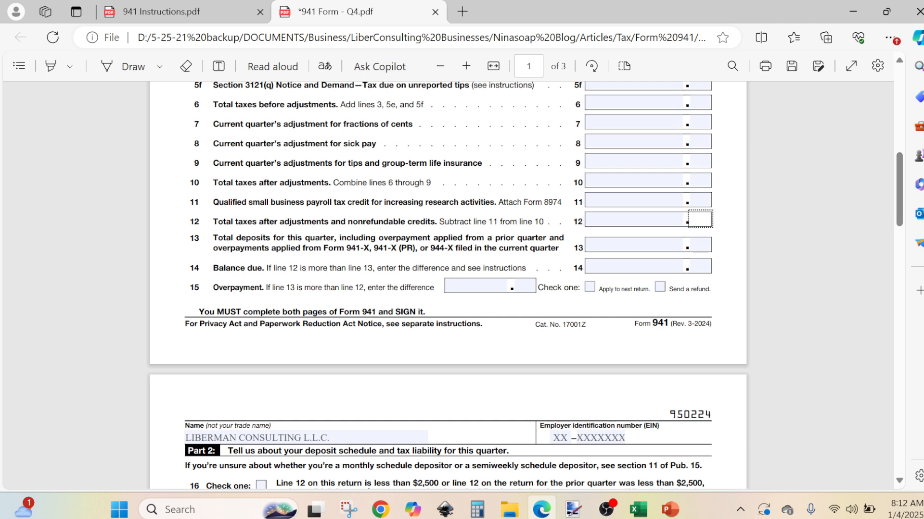
{"action": "left_click", "coordinate": [721, 253]}
Look up the Quarter4 total wages in the Excel Summary by Quarter sheet and enter 12000.00 on line 2 of the form.
{"action": "left_click_drag", "start_coordinate": [897, 187], "coordinate": [908, 90]}
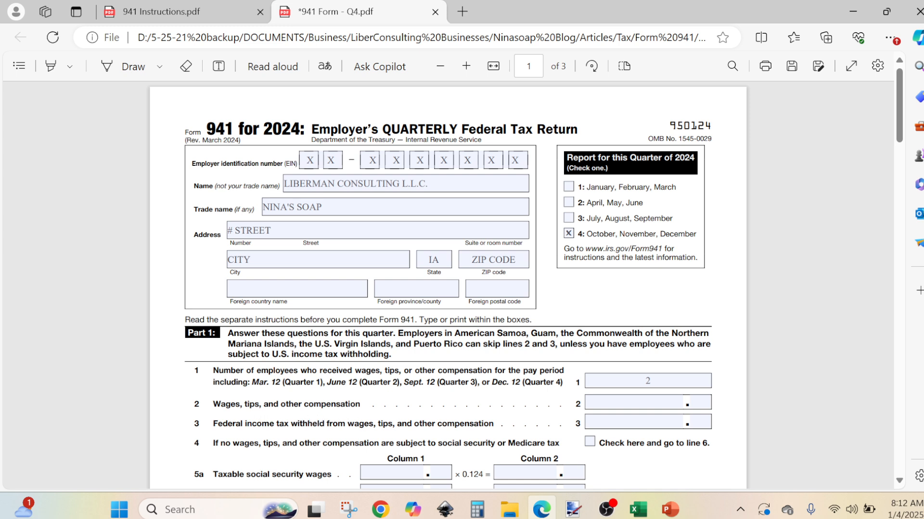
{"action": "mouse_move", "coordinate": [638, 509]}
{"action": "left_click", "coordinate": [638, 476]}
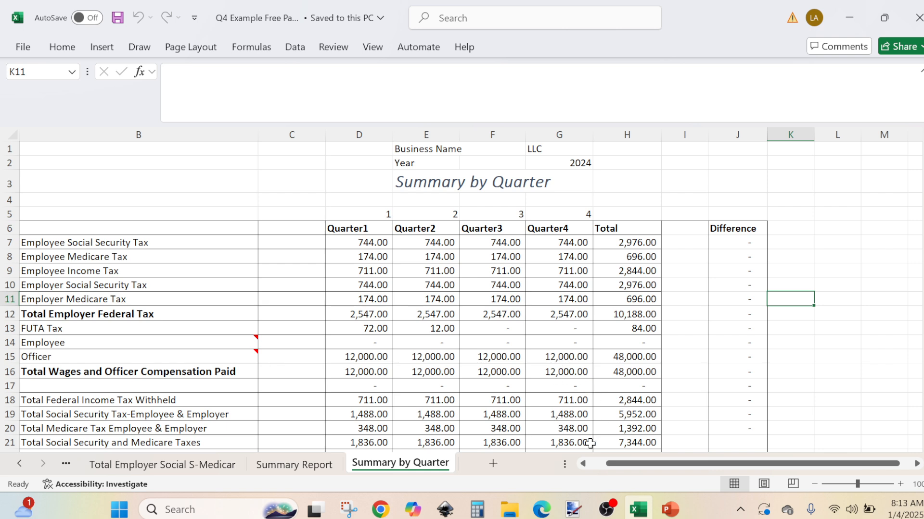
{"action": "left_click", "coordinate": [535, 509]}
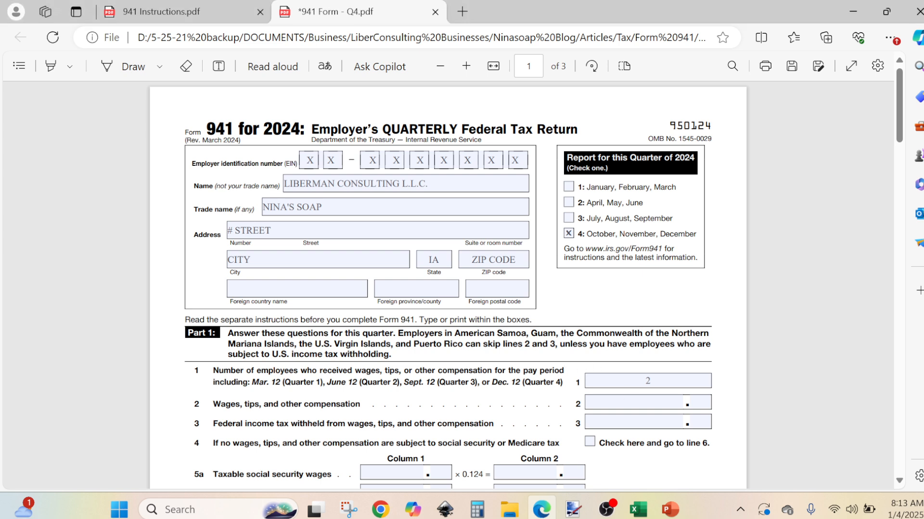
{"action": "left_click", "coordinate": [637, 403]}
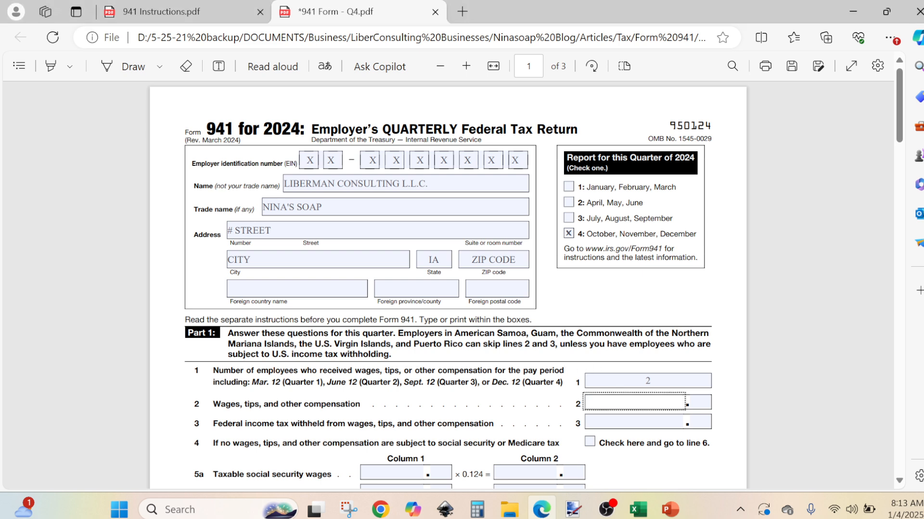
{"action": "type", "text": "12000"}
{"action": "key", "text": "Tab"}
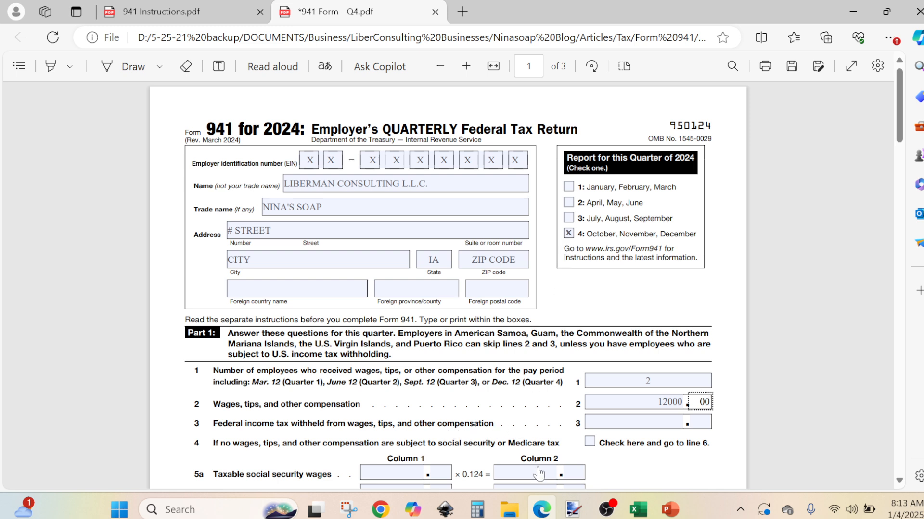
Look up the Quarter4 federal income tax withheld in the Excel summary and enter 711.00 on line 3 of the form.
{"action": "left_click", "coordinate": [628, 509]}
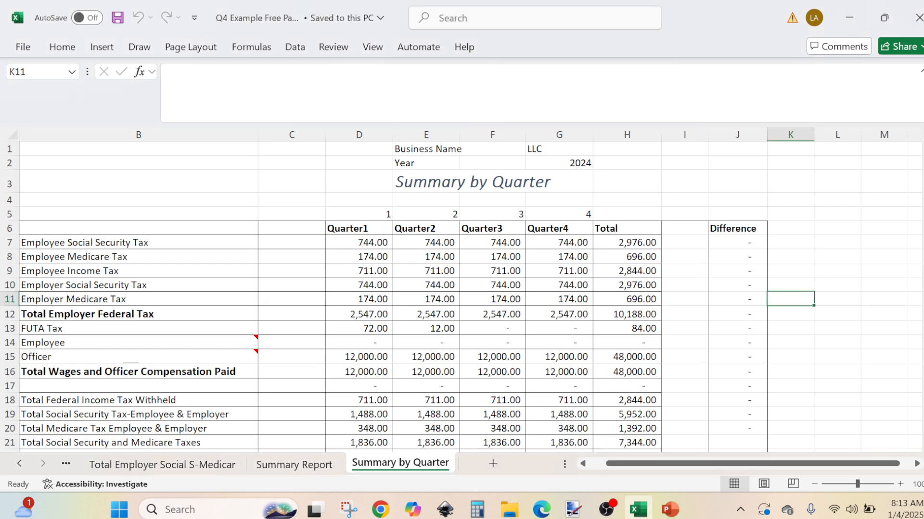
{"action": "scroll", "coordinate": [258, 375], "scroll_direction": "down", "scroll_amount": 1}
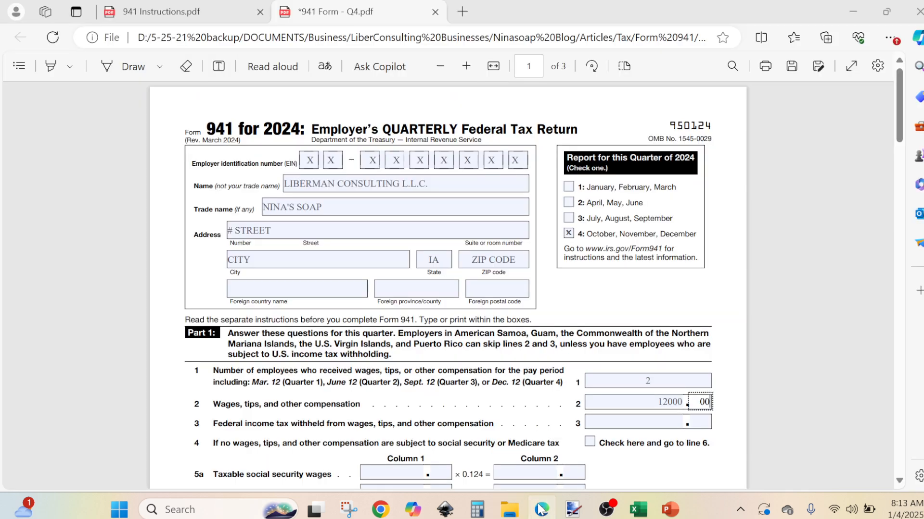
{"action": "left_click", "coordinate": [541, 510]}
{"action": "key", "text": "Tab"}
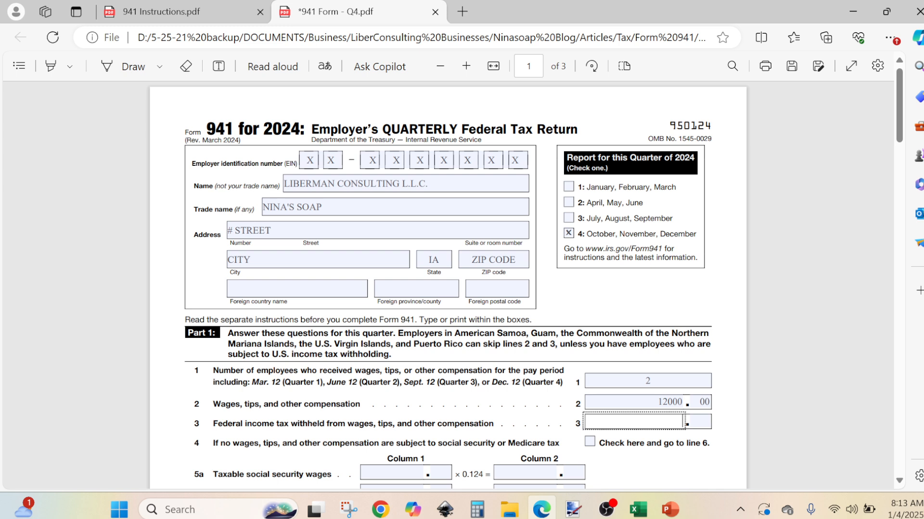
{"action": "type", "text": "711"}
{"action": "key", "text": "Tab"}
{"action": "type", "text": "00"}
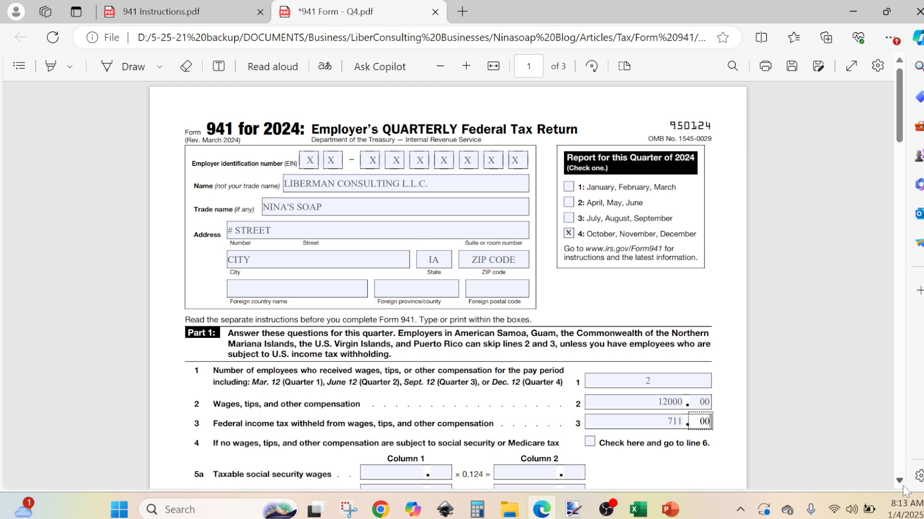
Enter 12000.00 as the taxable social security wages in Column 1 of line 5a.
{"action": "scroll", "coordinate": [902, 486], "scroll_direction": "down", "scroll_amount": 1}
{"action": "scroll", "coordinate": [903, 486], "scroll_direction": "down", "scroll_amount": 3}
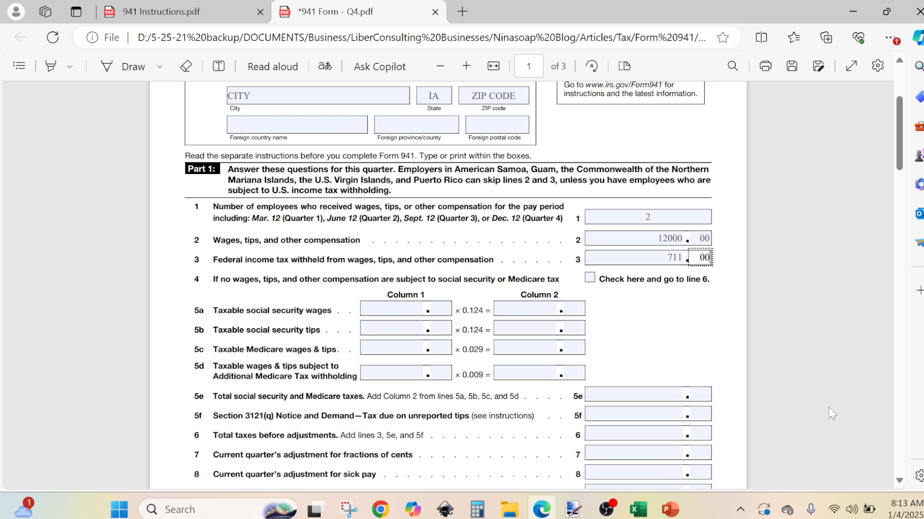
{"action": "left_click", "coordinate": [899, 481]}
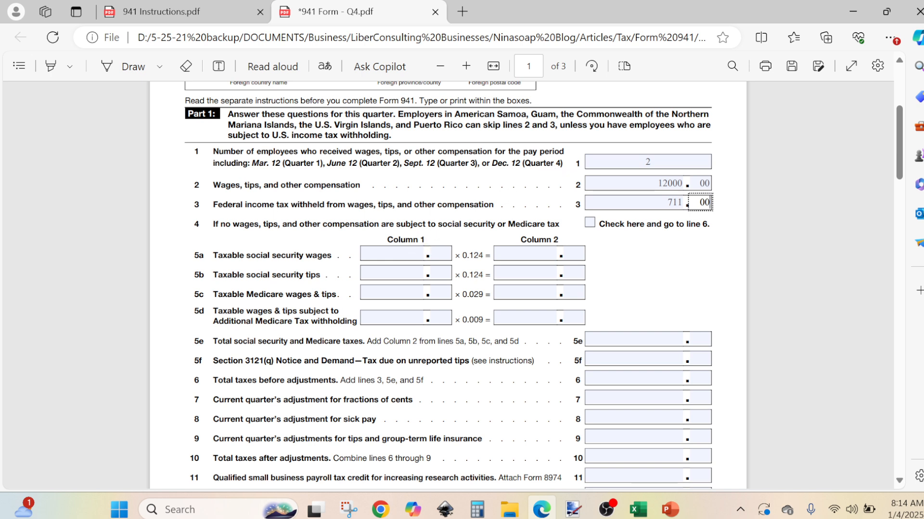
{"action": "left_click", "coordinate": [393, 253]}
{"action": "type", "text": "1"}
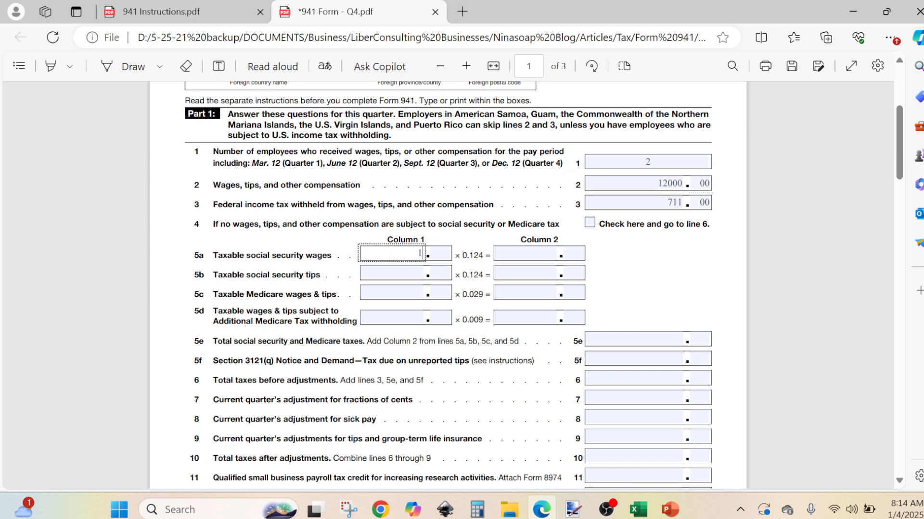
{"action": "type", "text": "2000"}
{"action": "left_click", "coordinate": [446, 251]}
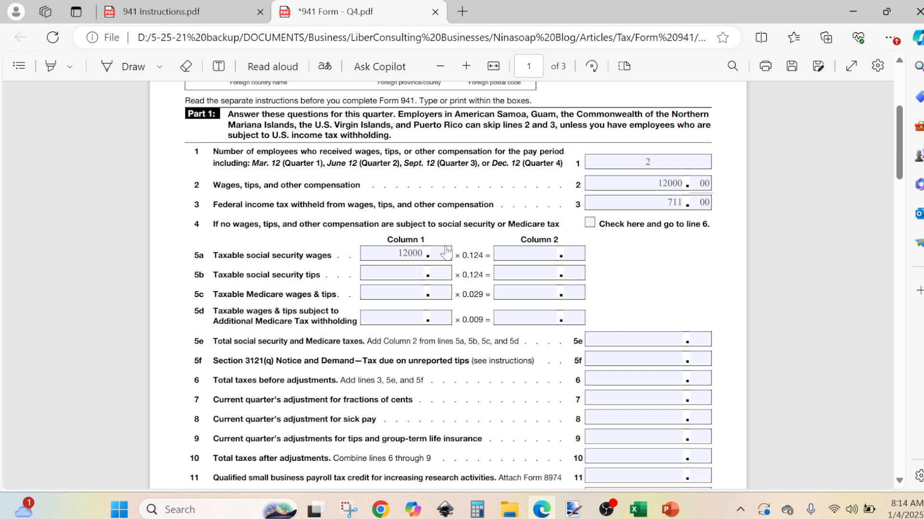
{"action": "left_click", "coordinate": [441, 253]}
{"action": "type", "text": "00"}
Enter 12000.00 as the taxable Medicare wages and tips in Column 1 of line 5c.
{"action": "left_click", "coordinate": [409, 280]}
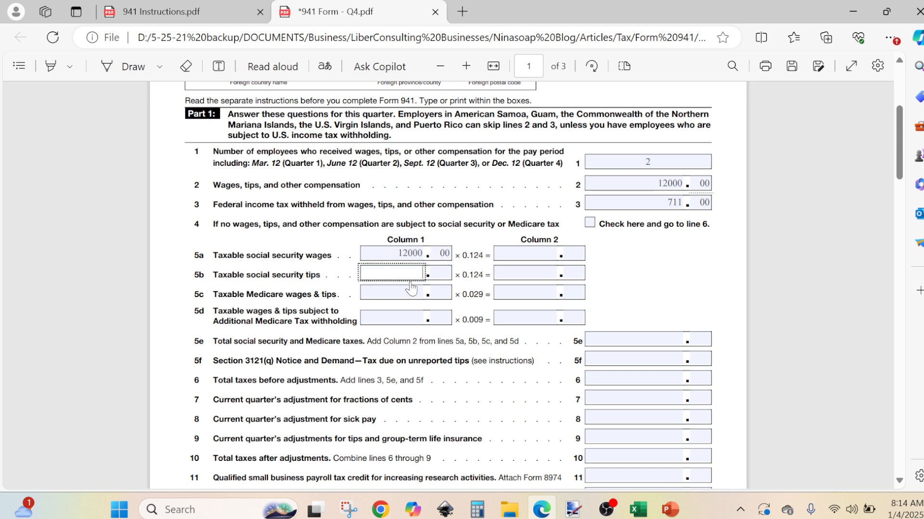
{"action": "left_click", "coordinate": [405, 293]}
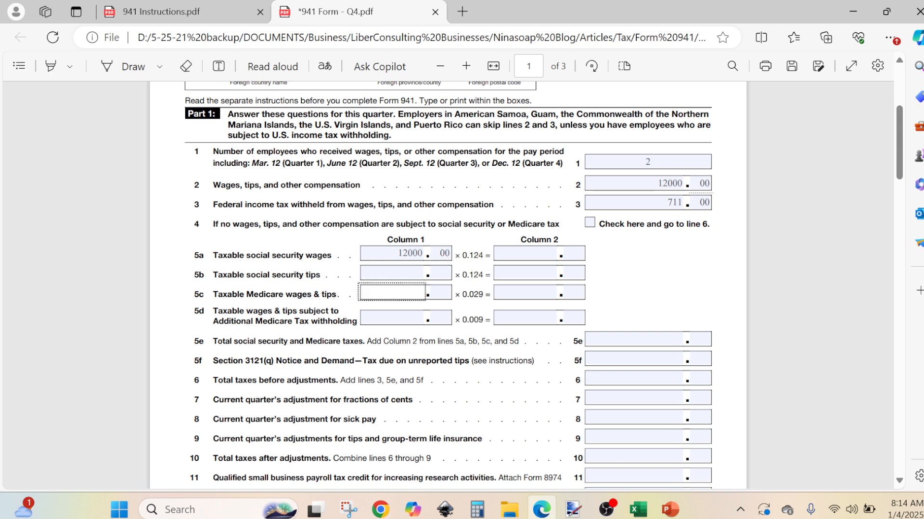
{"action": "type", "text": "12000"}
{"action": "key", "text": "Tab"}
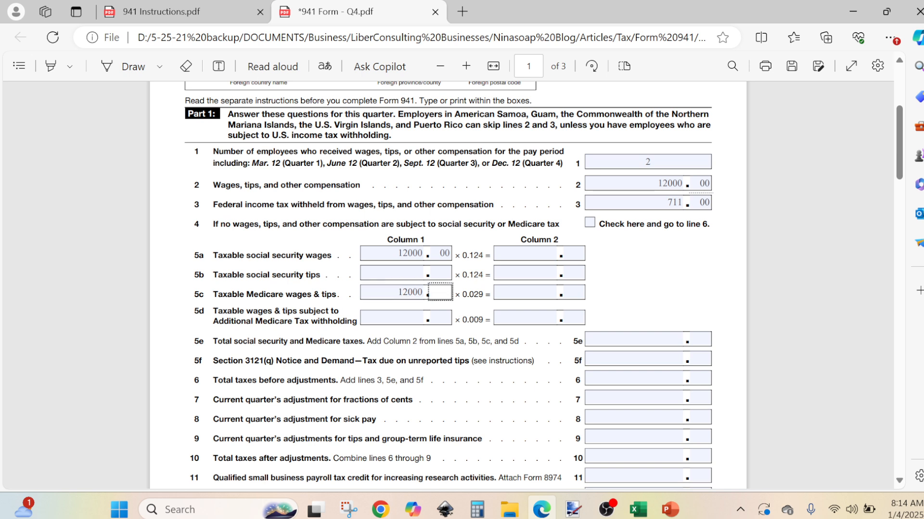
{"action": "type", "text": "00"}
Calculate 12000 × 0.124 in Calculator and enter 1488.00 as the social security tax in Column 2 of line 5a.
{"action": "left_click", "coordinate": [474, 512]}
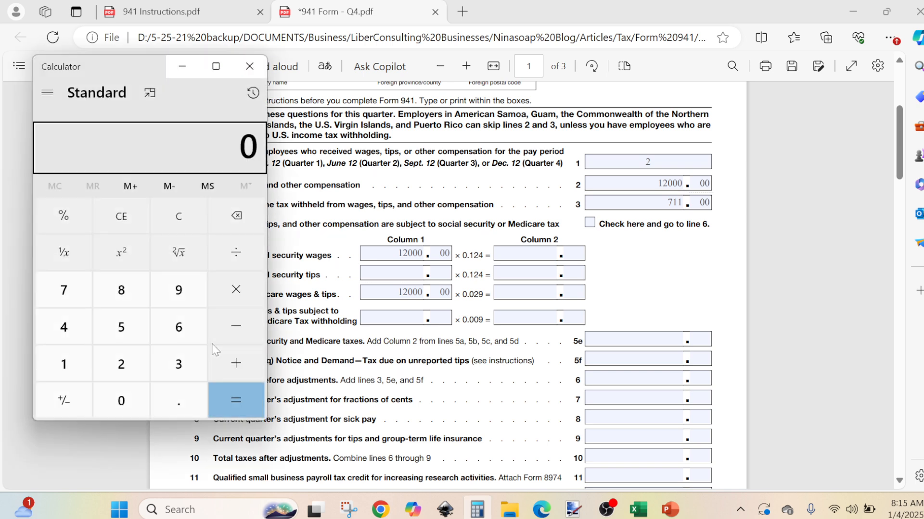
{"action": "type", "text": "120"}
{"action": "type", "text": "000"}
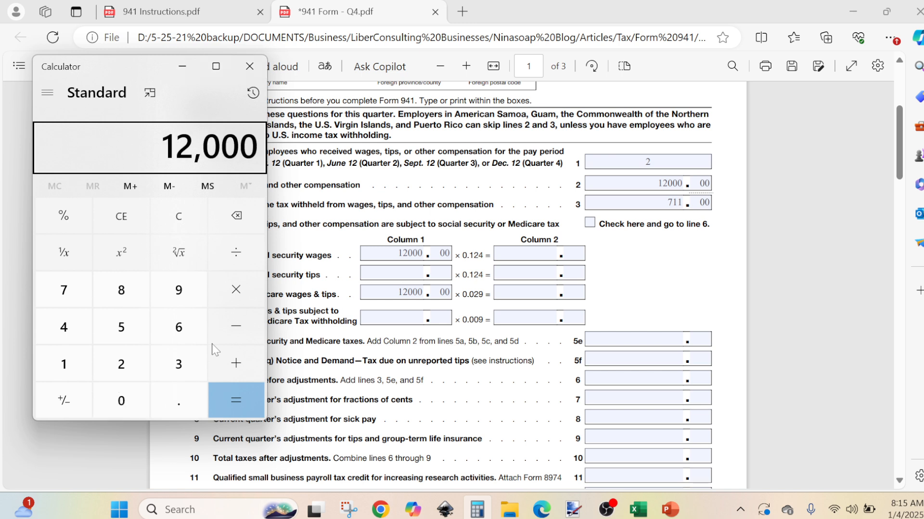
{"action": "type", "text": "*.125"}
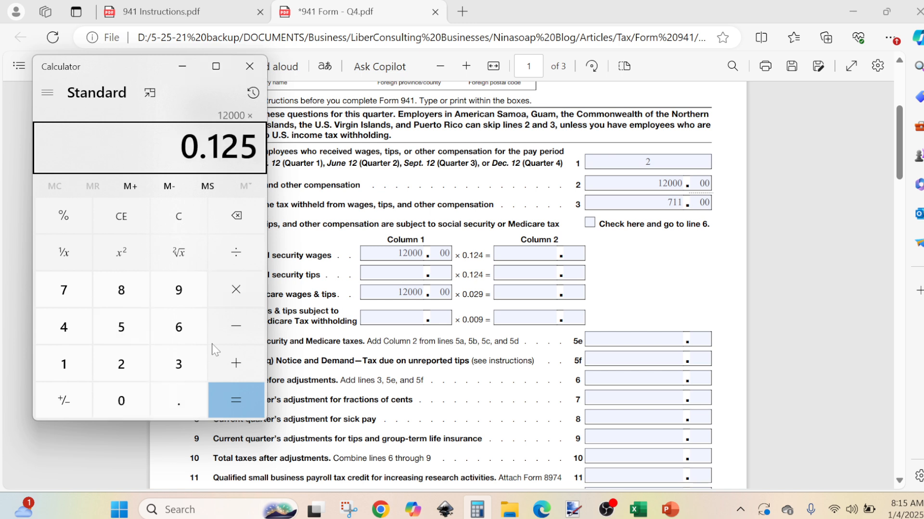
{"action": "key", "text": "BackSpace"}
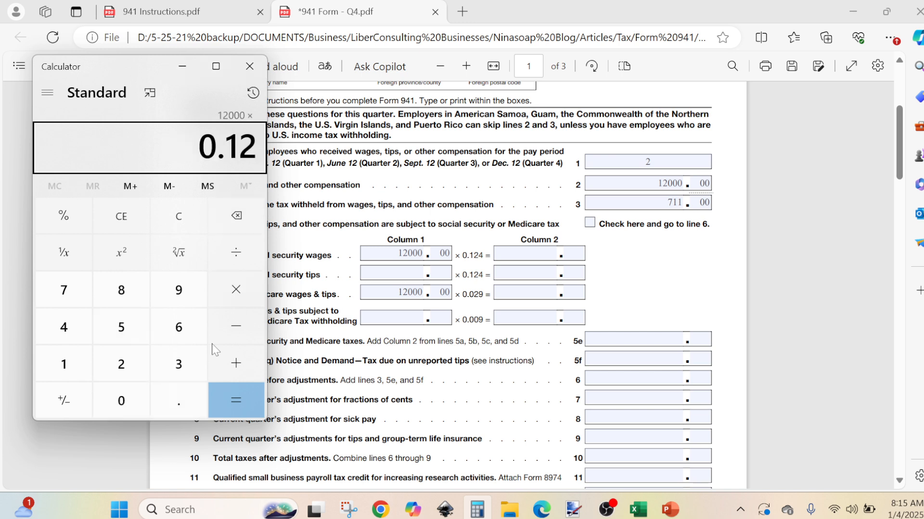
{"action": "type", "text": "4"}
{"action": "key", "text": "Return"}
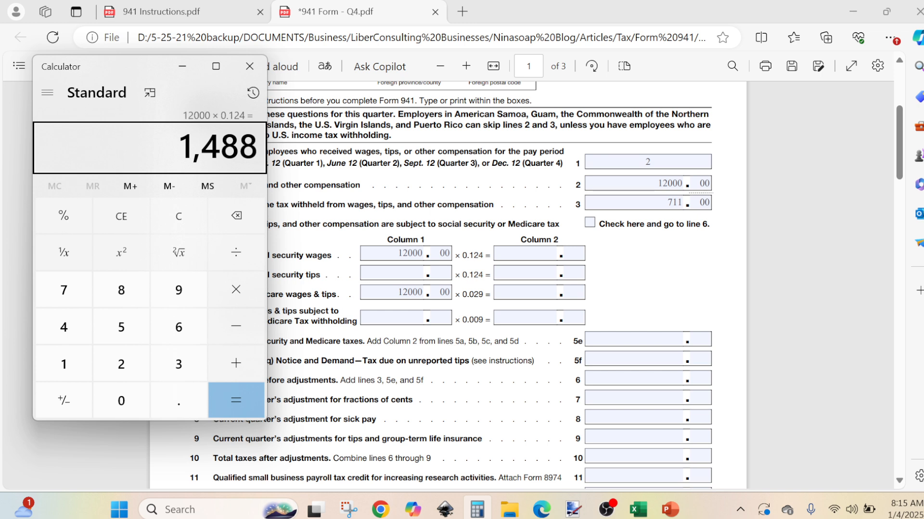
{"action": "left_click", "coordinate": [535, 254]}
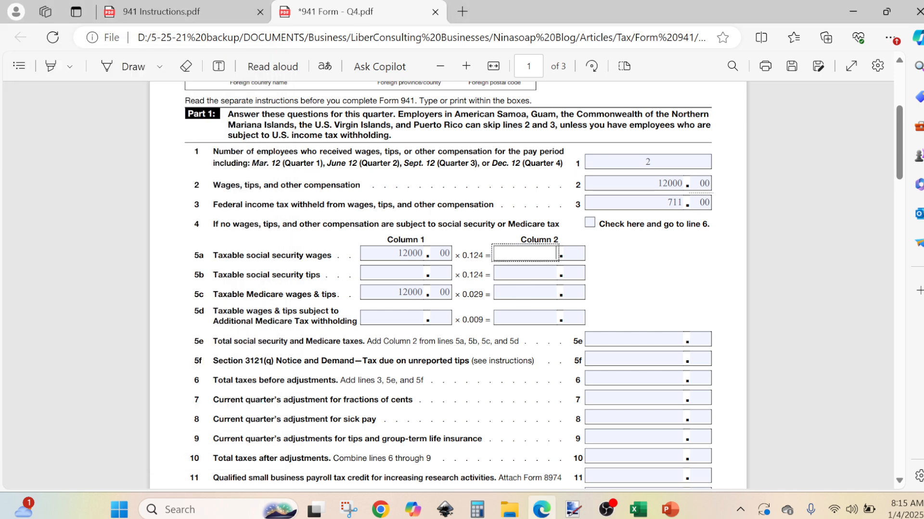
{"action": "type", "text": "1488"}
{"action": "key", "text": "Tab"}
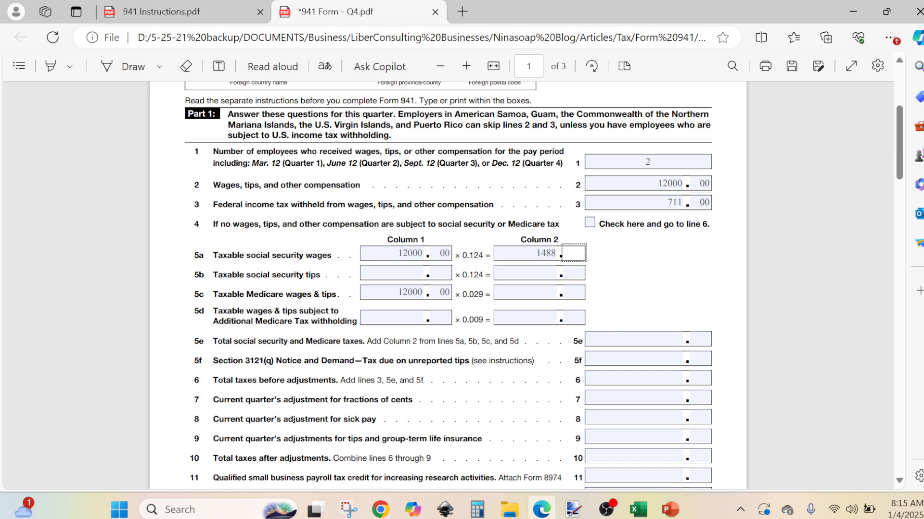
{"action": "type", "text": "00"}
{"action": "left_click", "coordinate": [477, 509]}
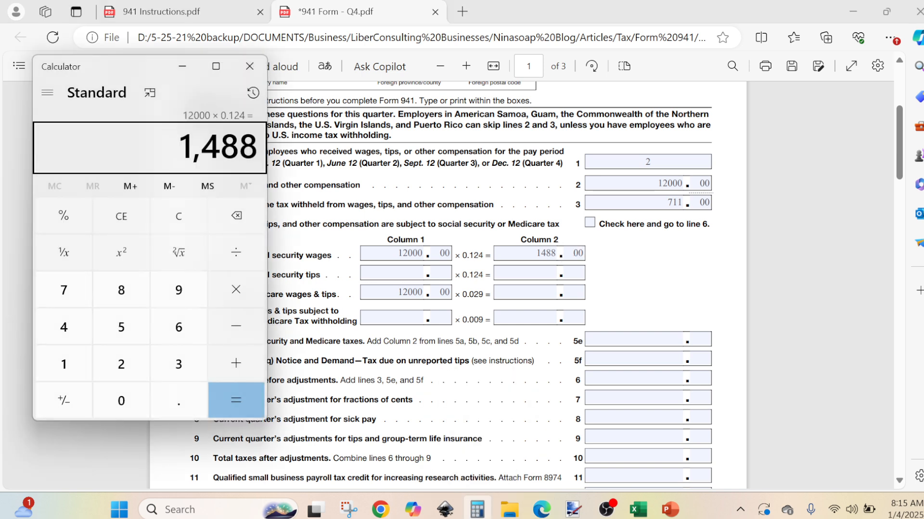
{"action": "type", "text": "12,000"}
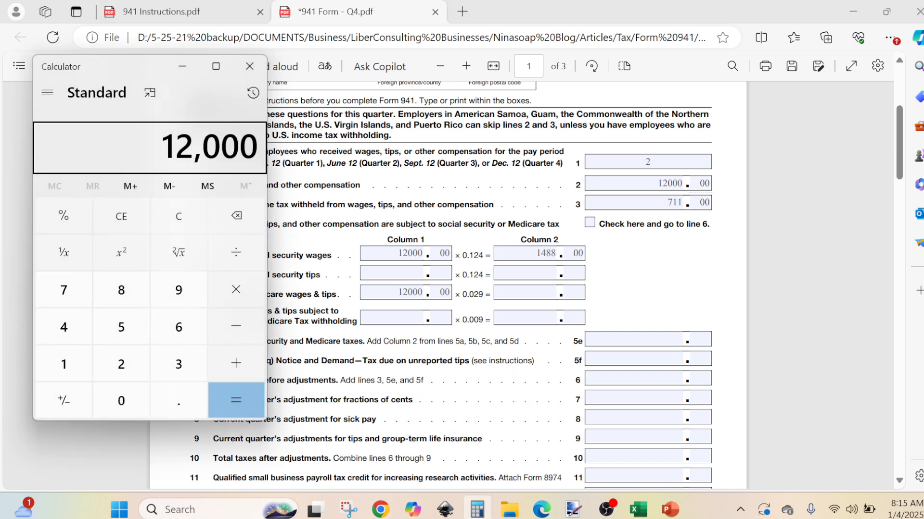
{"action": "key", "text": "asterisk"}
{"action": "type", "text": ".028"}
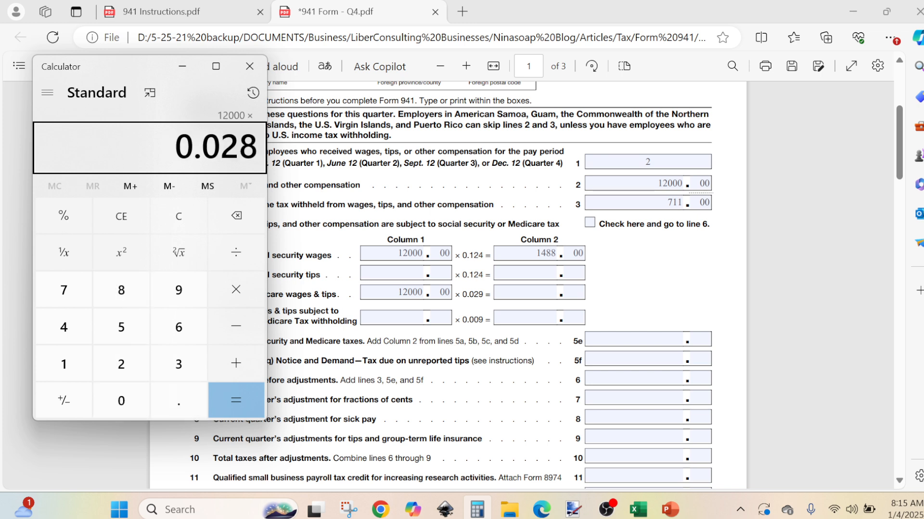
{"action": "key", "text": "Return"}
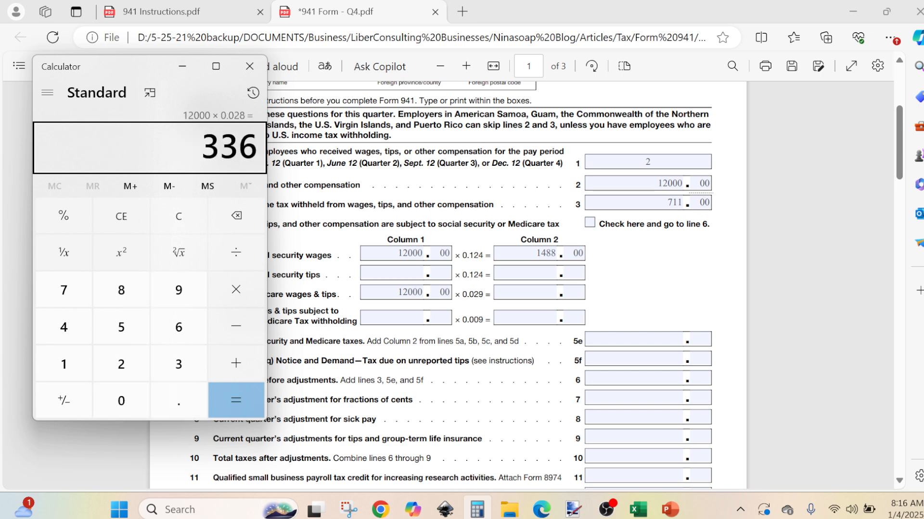
Calculate 12000 × 0.029 in Calculator and enter 348.00 as the Medicare tax in Column 2 of line 5c.
{"action": "type", "text": "120000"}
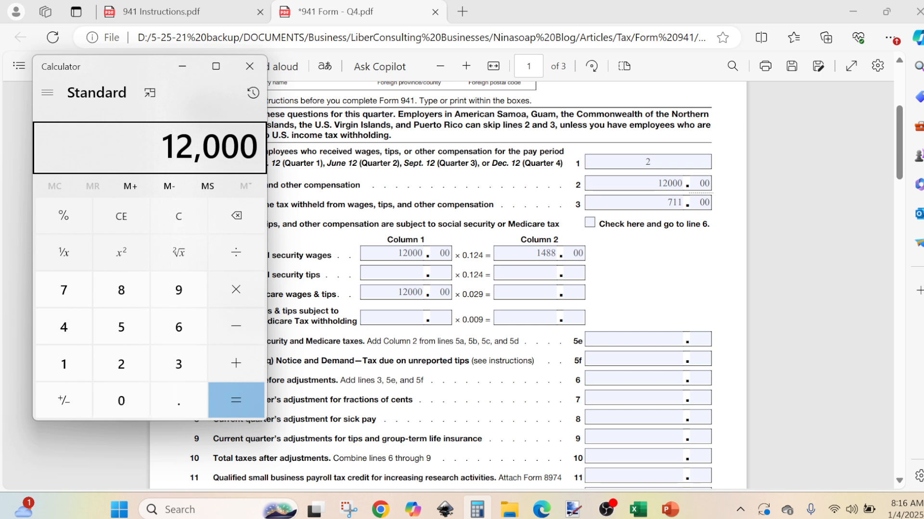
{"action": "type", "text": "*0.0"}
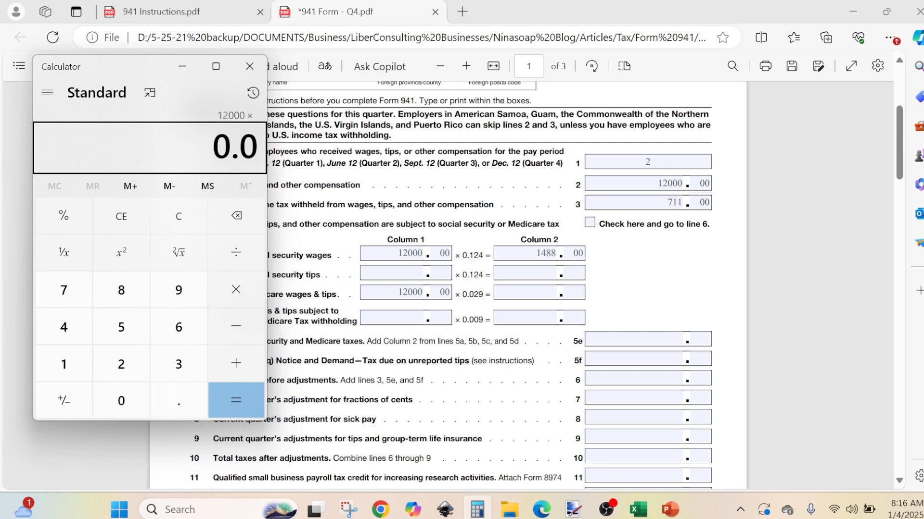
{"action": "type", "text": "29"}
{"action": "key", "text": "Return"}
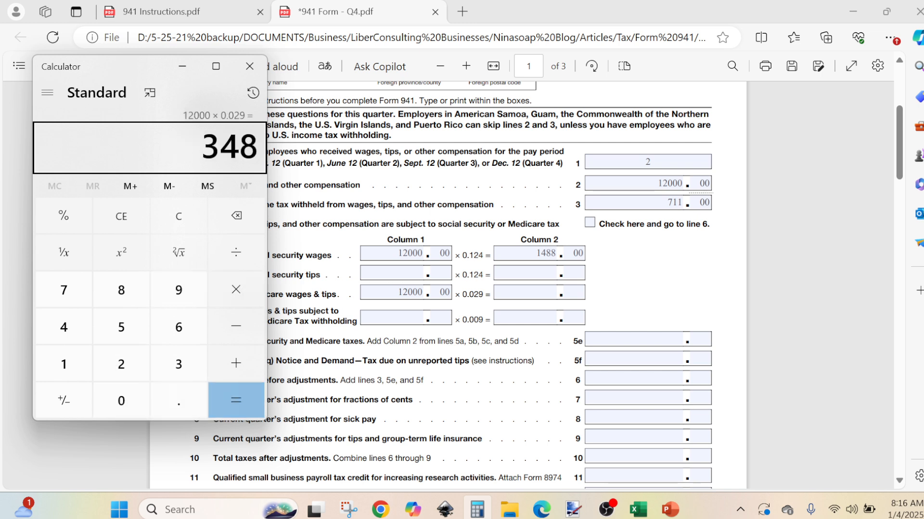
{"action": "left_click", "coordinate": [548, 292]}
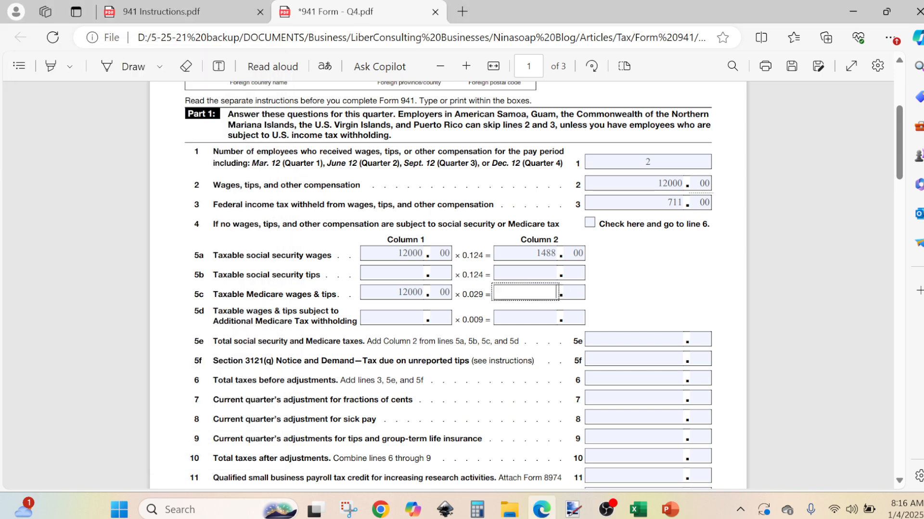
{"action": "type", "text": "348"}
{"action": "key", "text": "Tab"}
{"action": "type", "text": "00"}
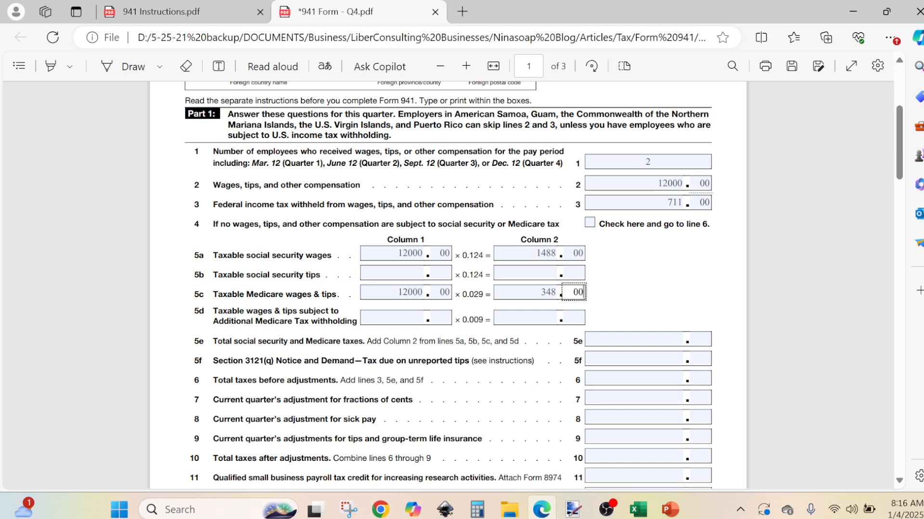
{"action": "left_click", "coordinate": [639, 307]}
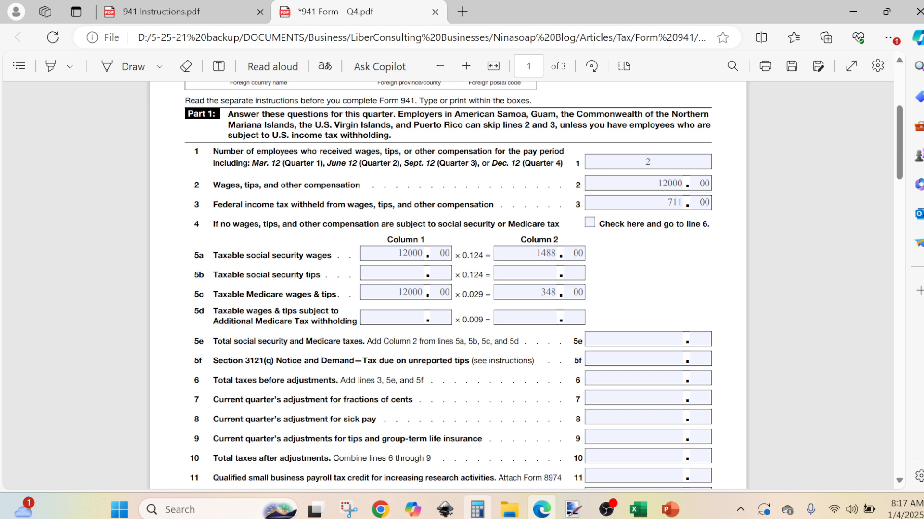
Add 348 and 1488 in Calculator and enter 1836.00 as the total social security and Medicare taxes on line 5e.
{"action": "mouse_move", "coordinate": [478, 508]}
{"action": "left_click", "coordinate": [472, 515]}
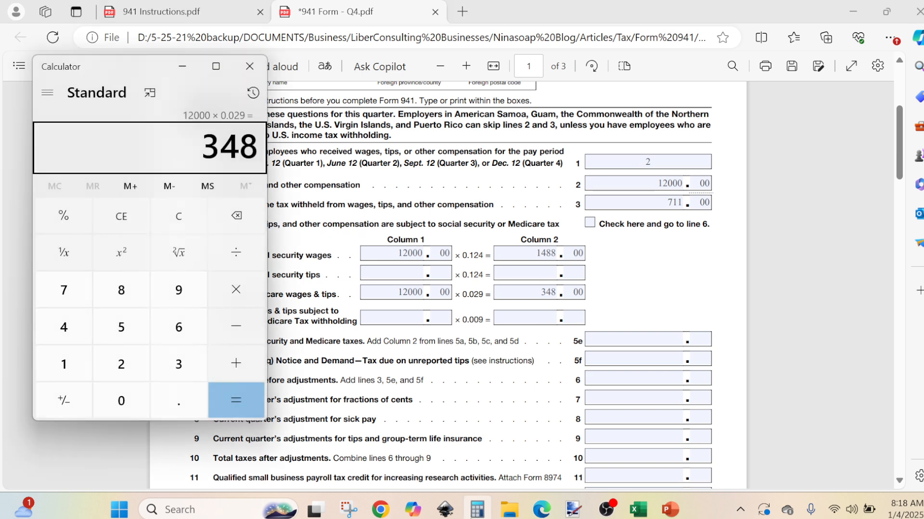
{"action": "type", "text": "+1488"}
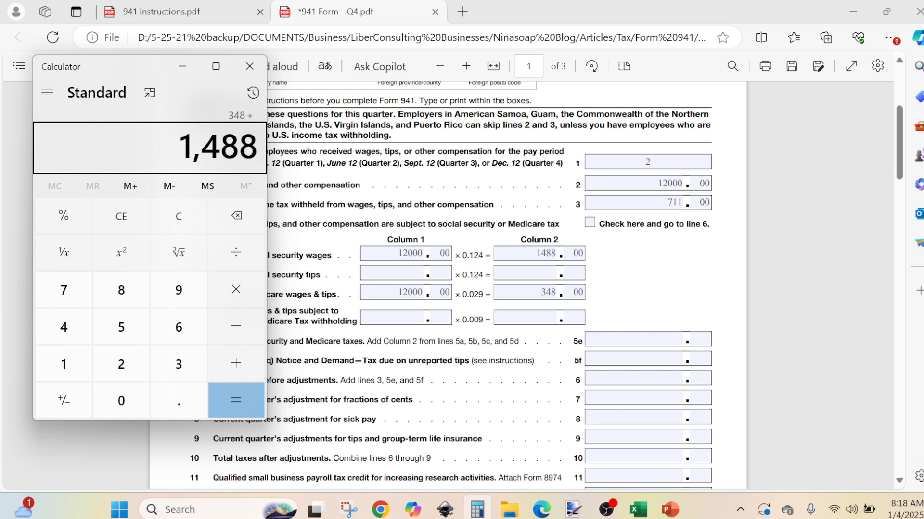
{"action": "key", "text": "Return"}
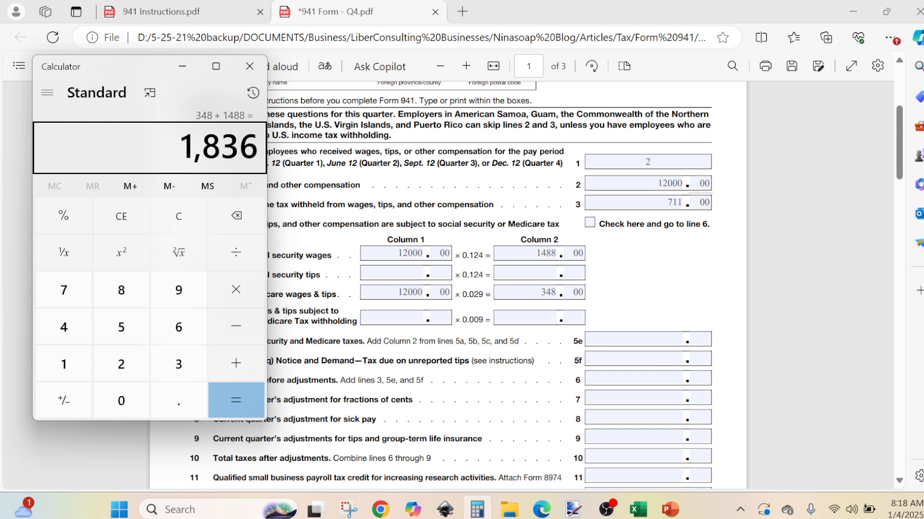
{"action": "left_click", "coordinate": [634, 339]}
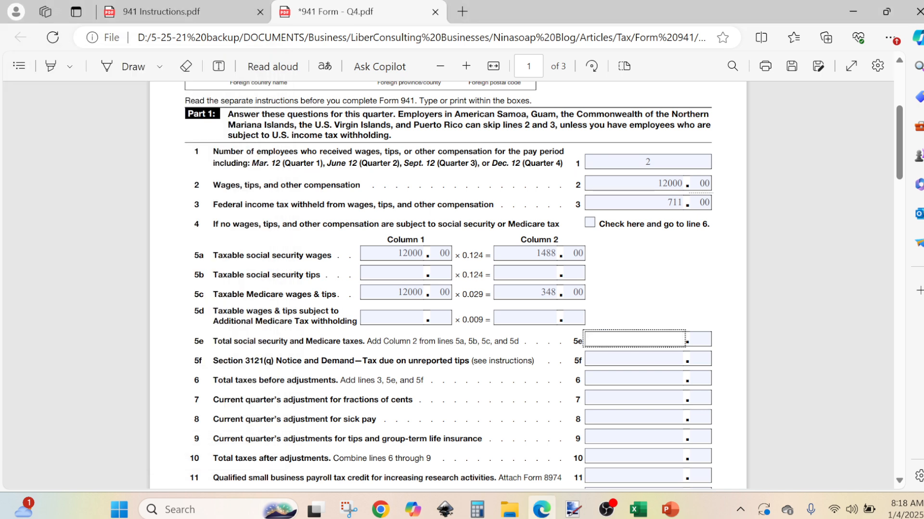
{"action": "type", "text": "1836"}
{"action": "left_click", "coordinate": [699, 339]}
{"action": "type", "text": "00"}
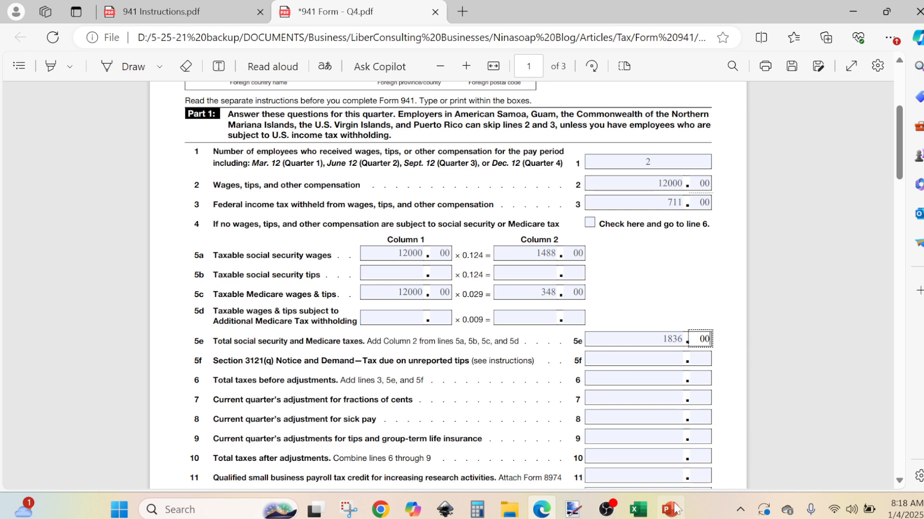
Place the Excel Summary by Quarter sheet beside the form and check its total social security and Medicare taxes against line 5e.
{"action": "left_click", "coordinate": [630, 514]}
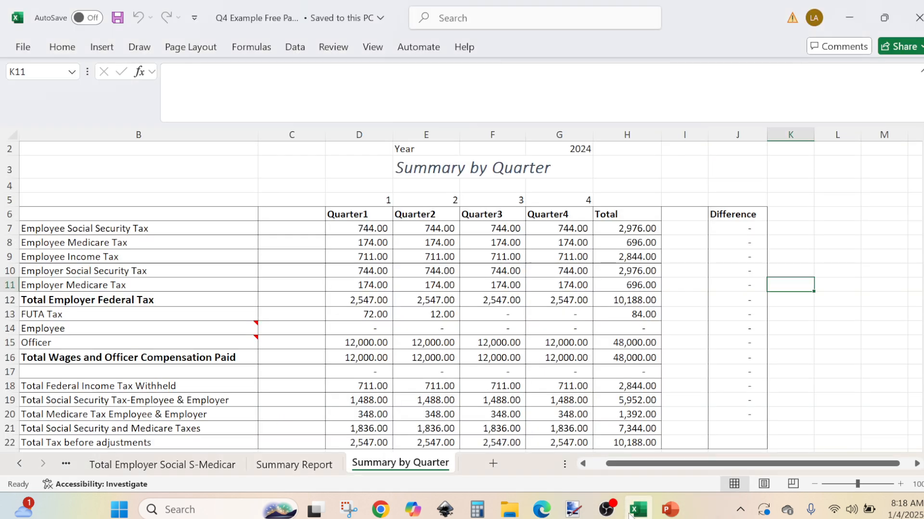
{"action": "left_click", "coordinate": [887, 19]}
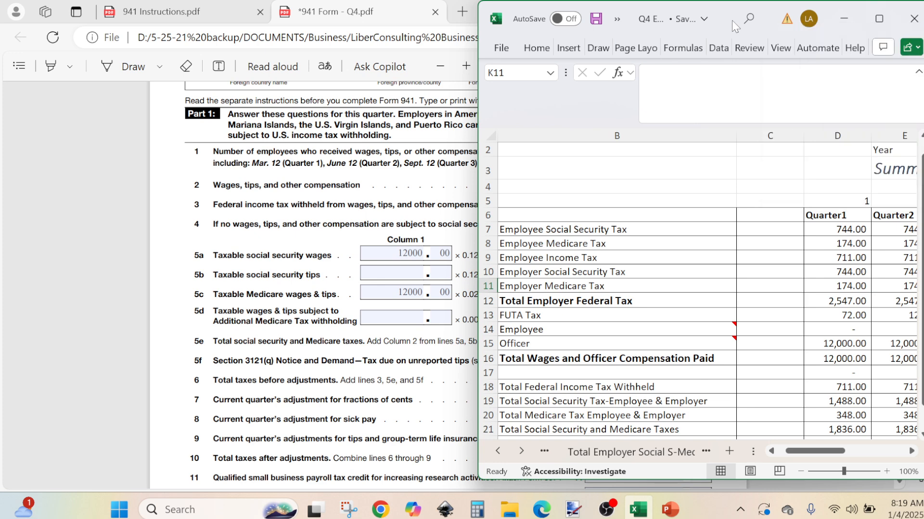
{"action": "left_click_drag", "start_coordinate": [732, 20], "coordinate": [163, 84]}
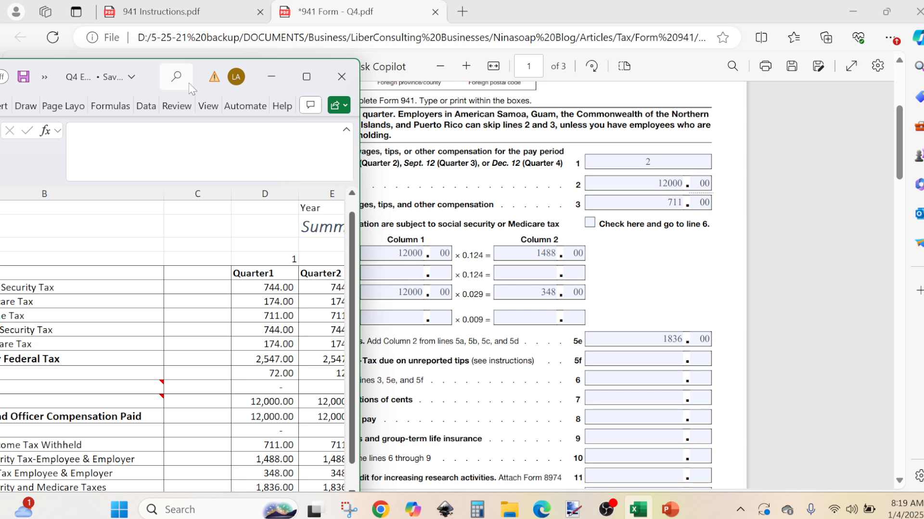
{"action": "left_click_drag", "start_coordinate": [189, 83], "coordinate": [185, 25]}
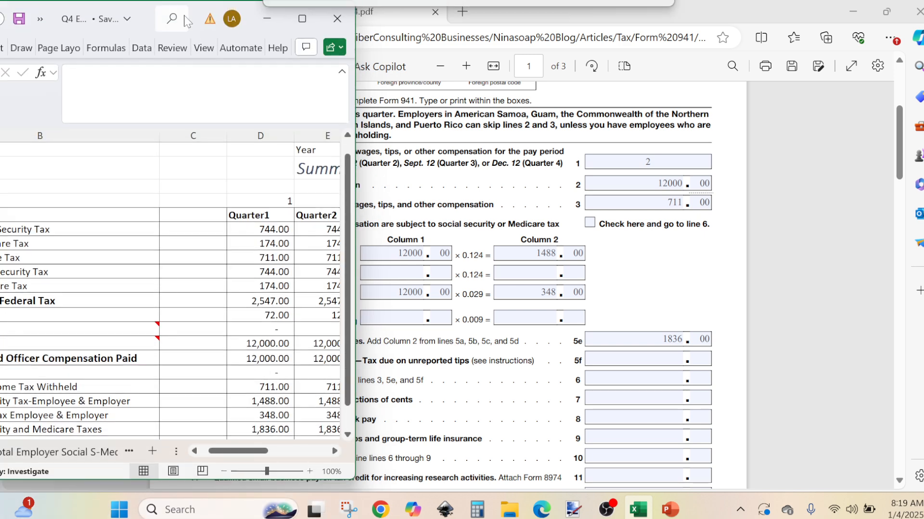
{"action": "left_click", "coordinate": [336, 451]}
{"action": "left_click", "coordinate": [336, 451]}
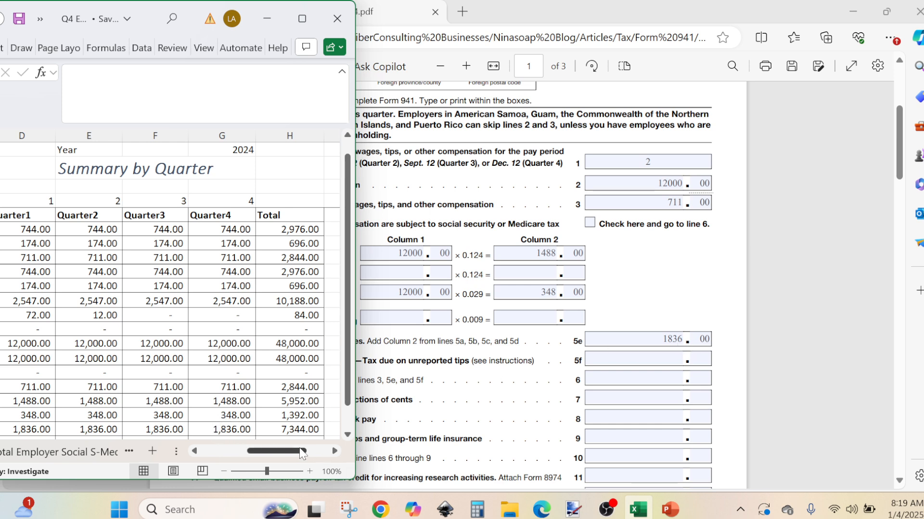
{"action": "left_click_drag", "start_coordinate": [272, 455], "coordinate": [225, 452]}
{"action": "left_click_drag", "start_coordinate": [202, 484], "coordinate": [202, 477]}
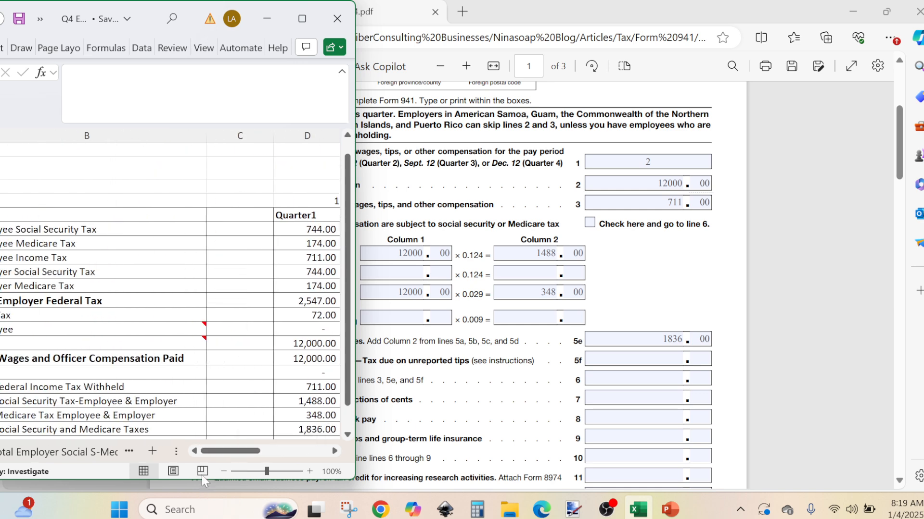
{"action": "left_click", "coordinate": [35, 432]}
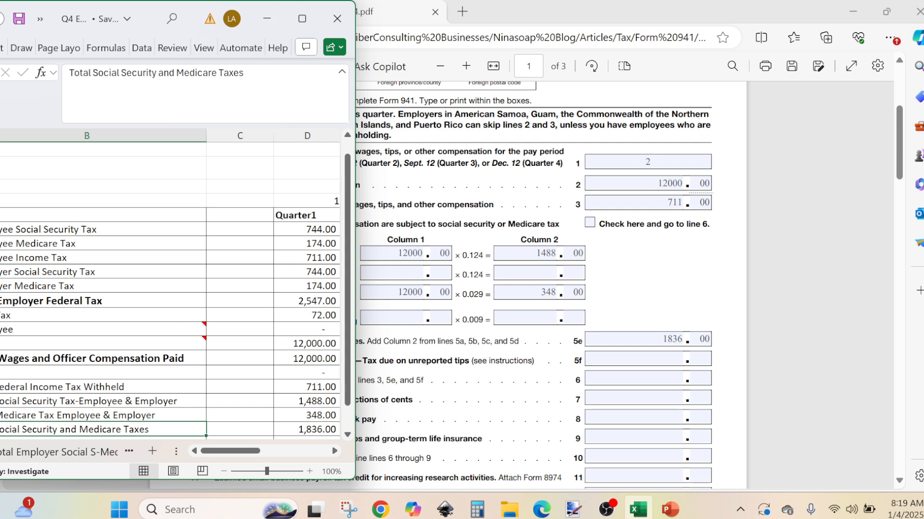
{"action": "left_click", "coordinate": [274, 24]}
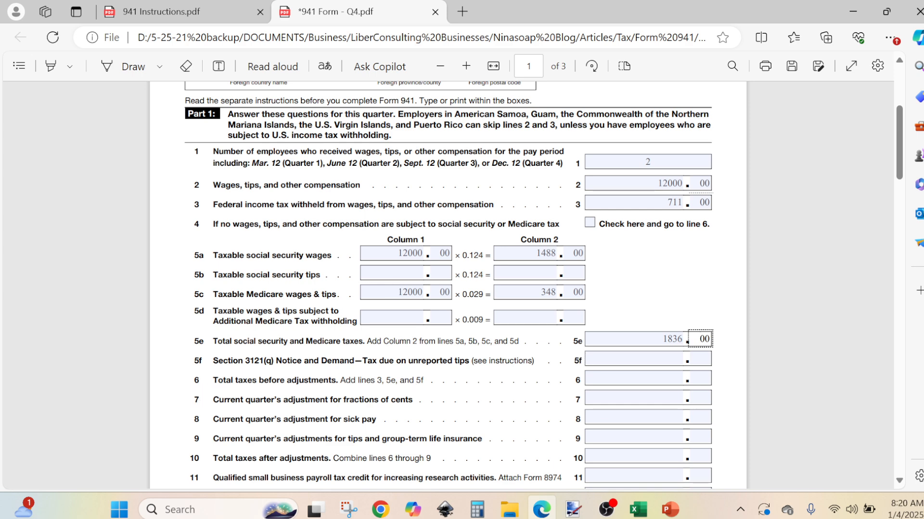
Add 711 to 1836 in Calculator and enter 2547.00 as the total taxes before adjustments on line 6.
{"action": "left_click", "coordinate": [466, 71]}
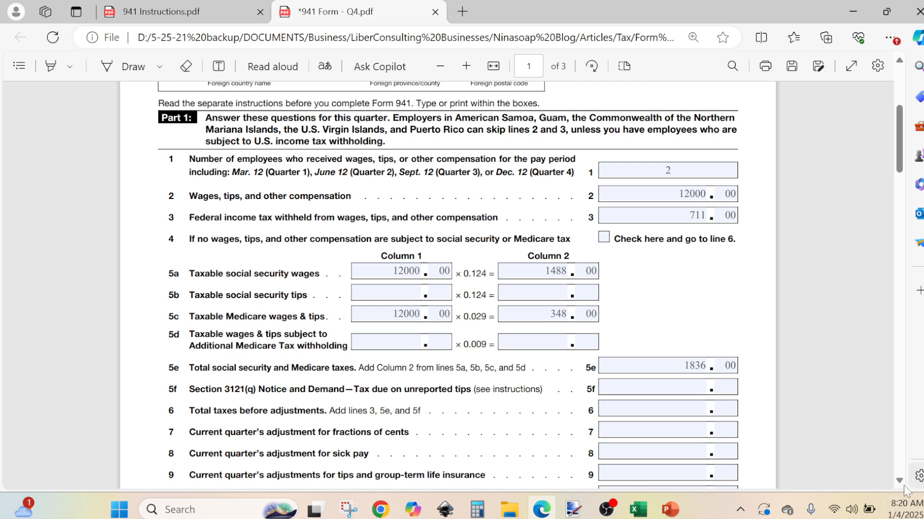
{"action": "scroll", "coordinate": [530, 289], "scroll_direction": "down", "scroll_amount": 1}
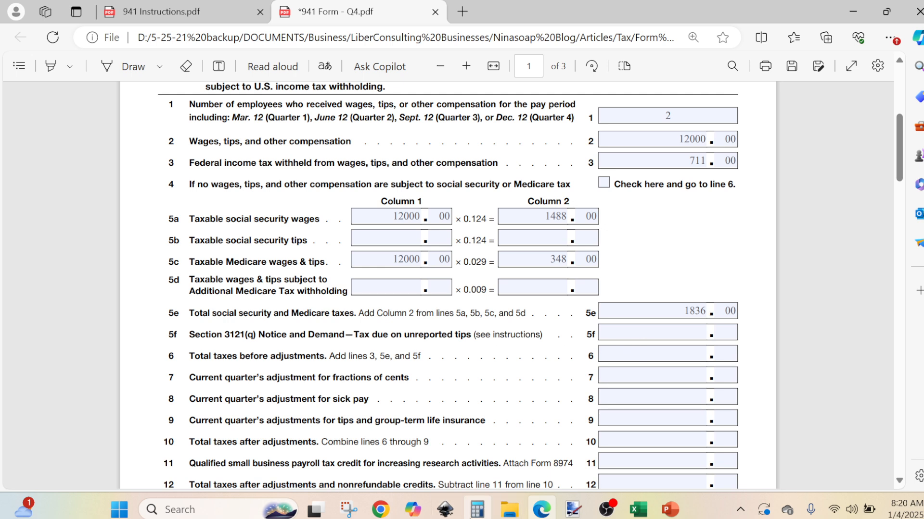
{"action": "left_click", "coordinate": [474, 512]}
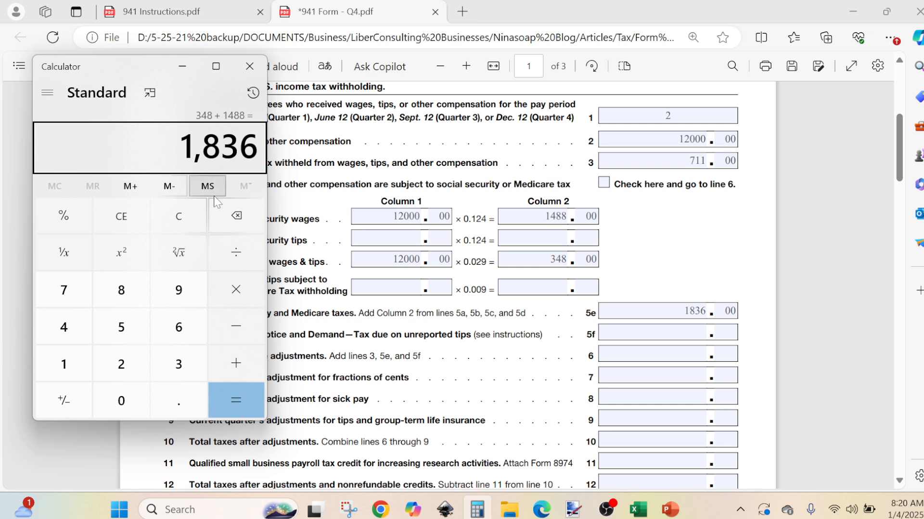
{"action": "type", "text": "+711"}
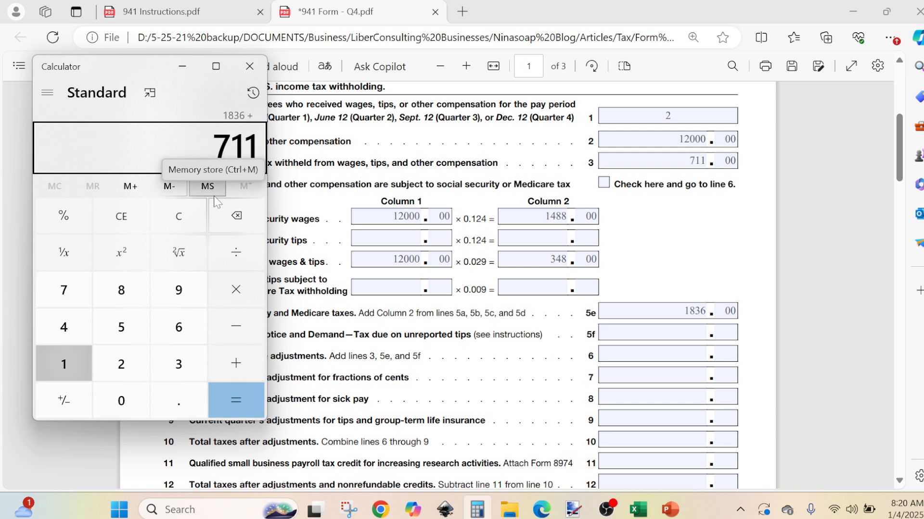
{"action": "key", "text": "Return"}
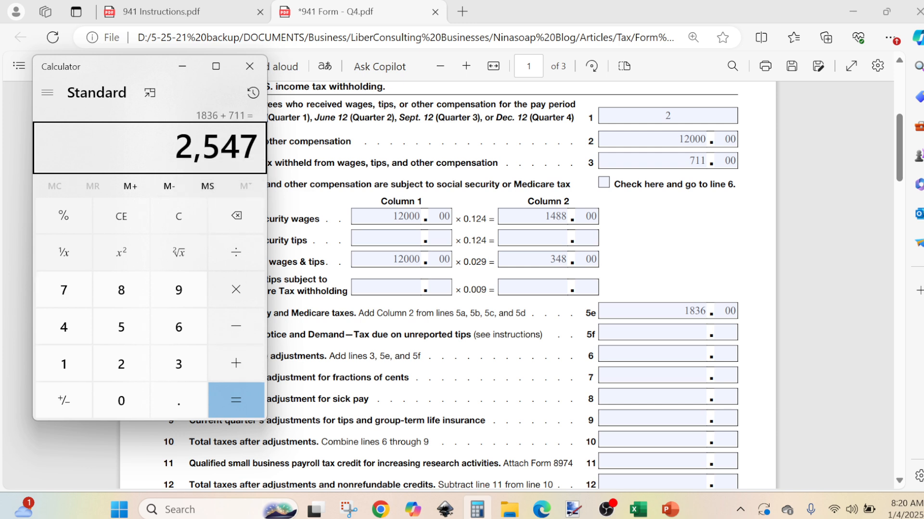
{"action": "left_click", "coordinate": [659, 354]}
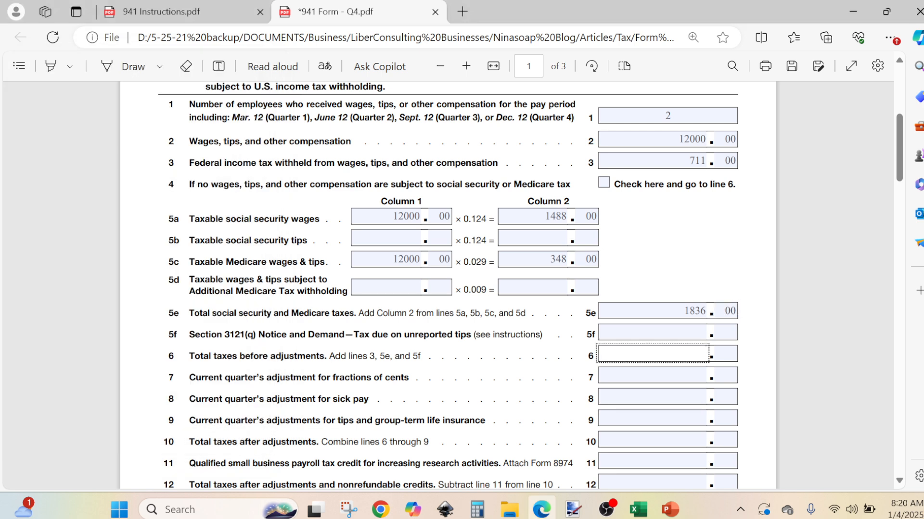
{"action": "type", "text": "2547"}
{"action": "key", "text": "Tab"}
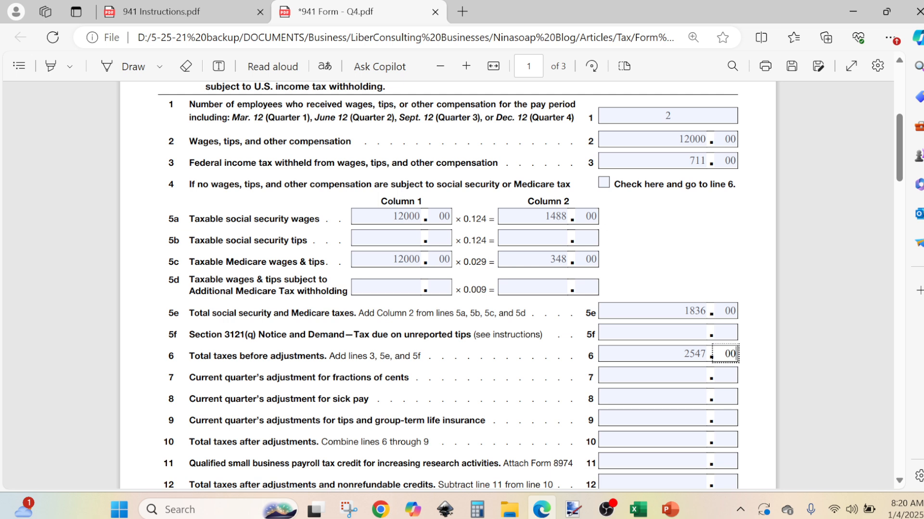
{"action": "left_click", "coordinate": [487, 518]}
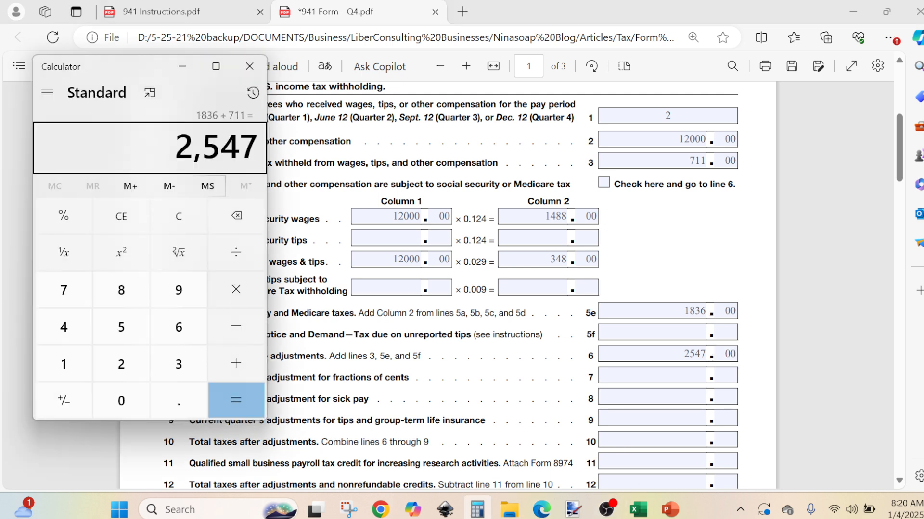
{"action": "left_click", "coordinate": [506, 398]}
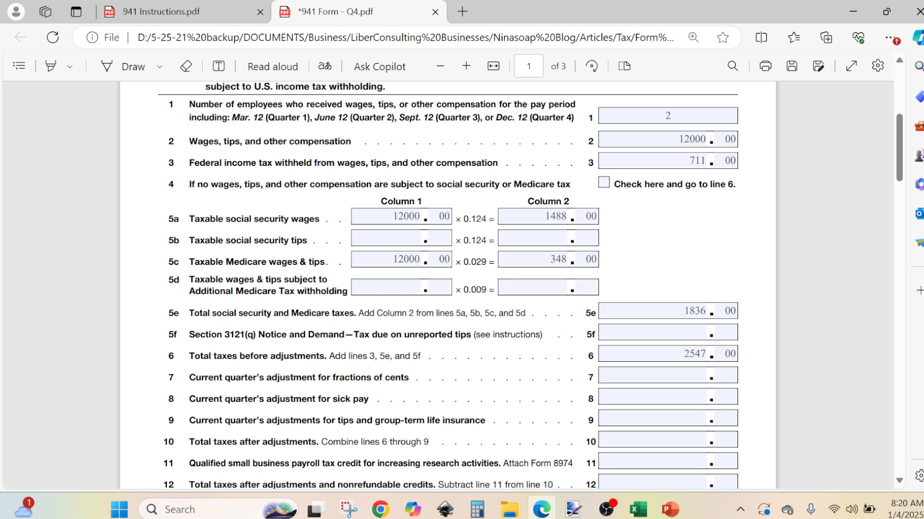
Enter 2547.00 as the total taxes after adjustments on line 10.
{"action": "left_click", "coordinate": [897, 481]}
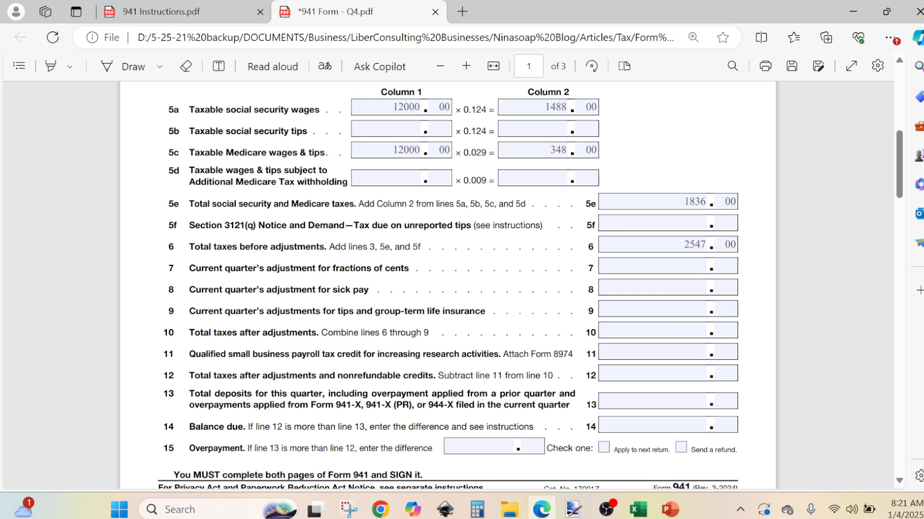
{"action": "left_click", "coordinate": [653, 330]}
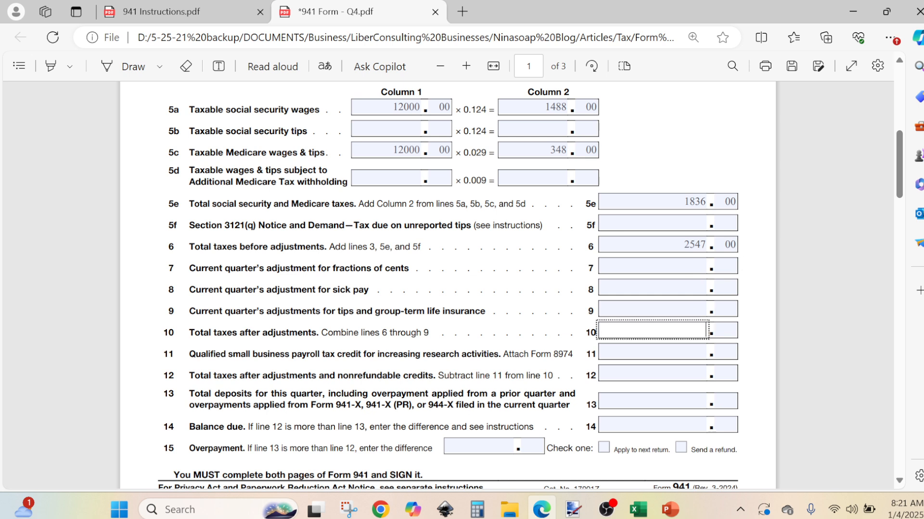
{"action": "type", "text": "2547"}
{"action": "key", "text": "Tab"}
{"action": "type", "text": "0"}
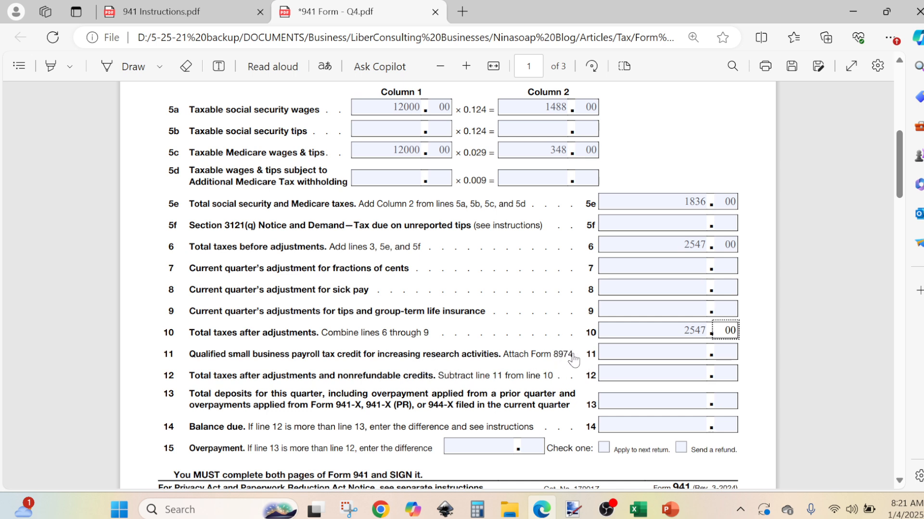
Enter 2547.00 as the total taxes after adjustments and nonrefundable credits on line 12.
{"action": "left_click", "coordinate": [899, 484]}
{"action": "left_click", "coordinate": [900, 484]}
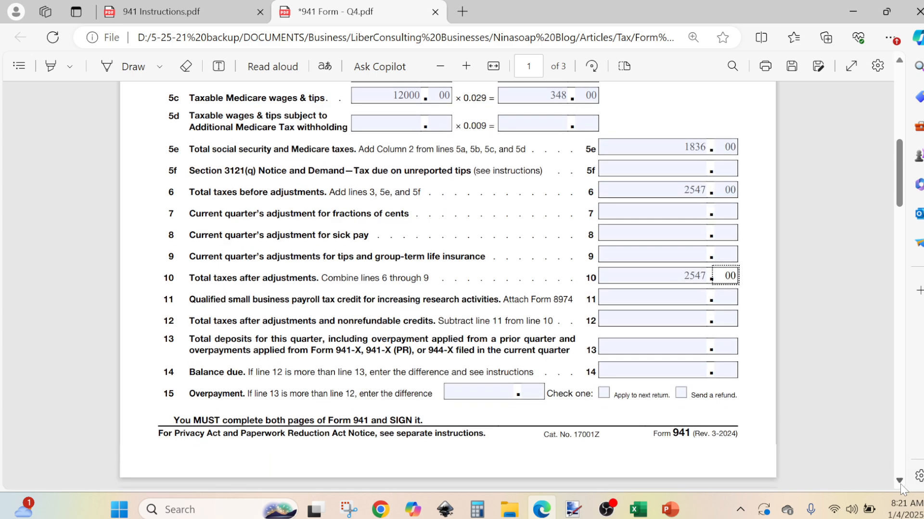
{"action": "left_click", "coordinate": [899, 484]}
{"action": "left_click", "coordinate": [900, 484]}
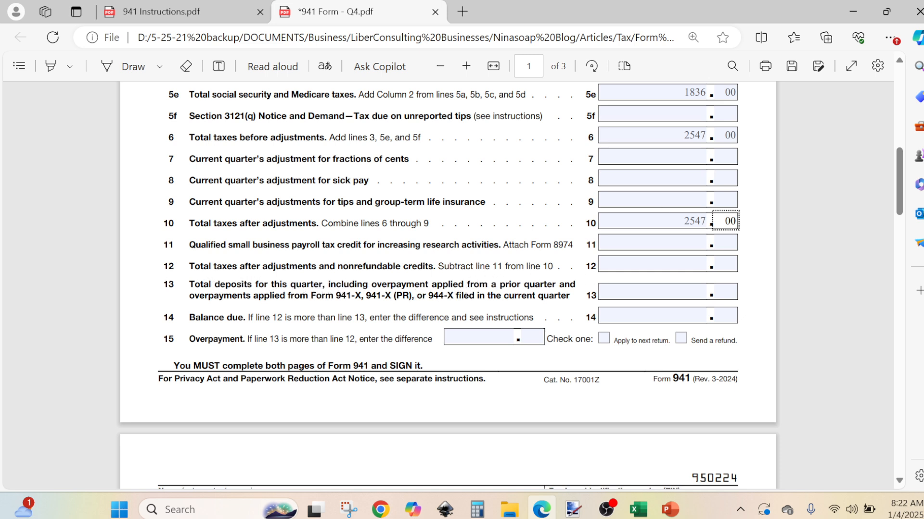
{"action": "left_click", "coordinate": [654, 264]}
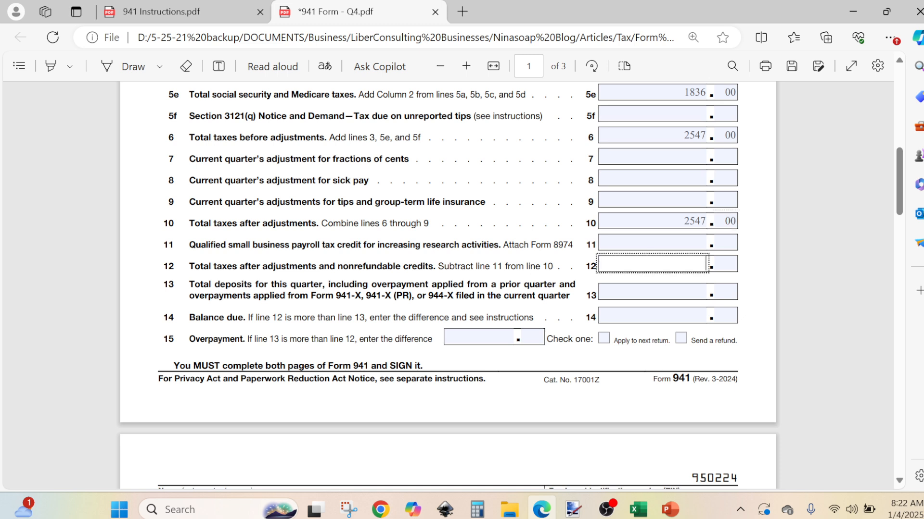
{"action": "type", "text": "2547"}
{"action": "left_click", "coordinate": [725, 265]}
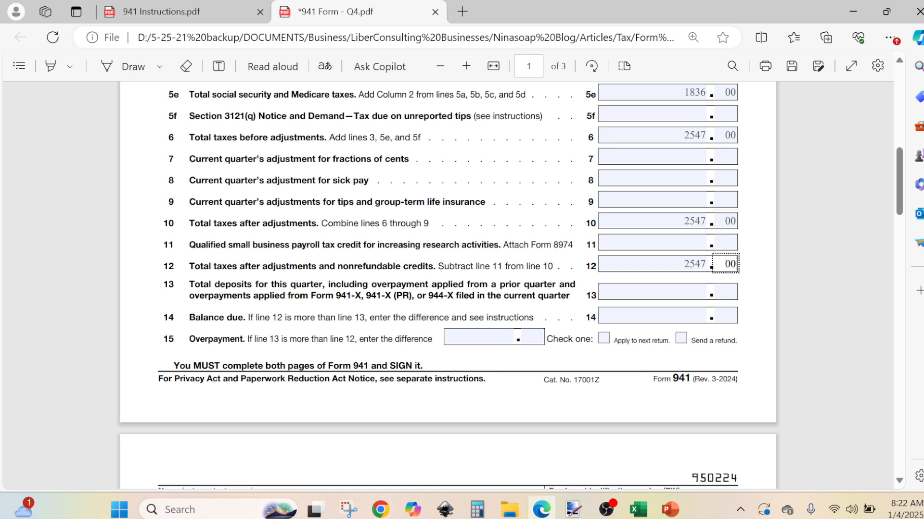
Enter 2547.00 as the total deposits for the quarter on line 13.
{"action": "left_click", "coordinate": [653, 291]}
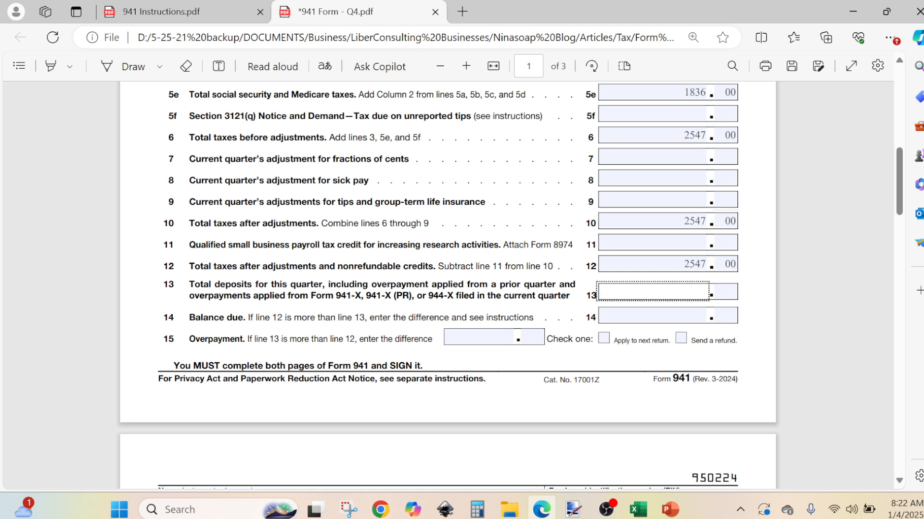
{"action": "type", "text": "2547"}
{"action": "key", "text": "Tab"}
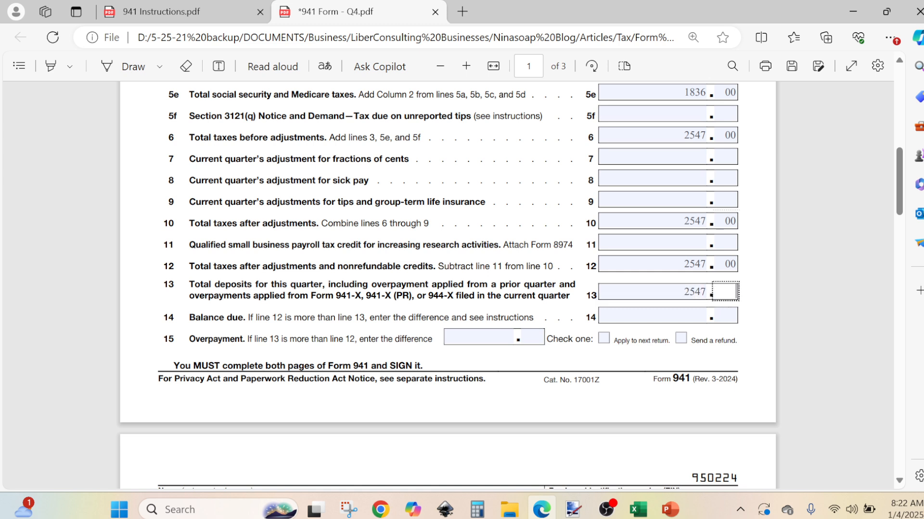
{"action": "type", "text": "00"}
Switch to the Excel Summary by Quarter sheet and check its Quarter 4 total tax before adjustments against the form.
{"action": "left_click", "coordinate": [633, 516]}
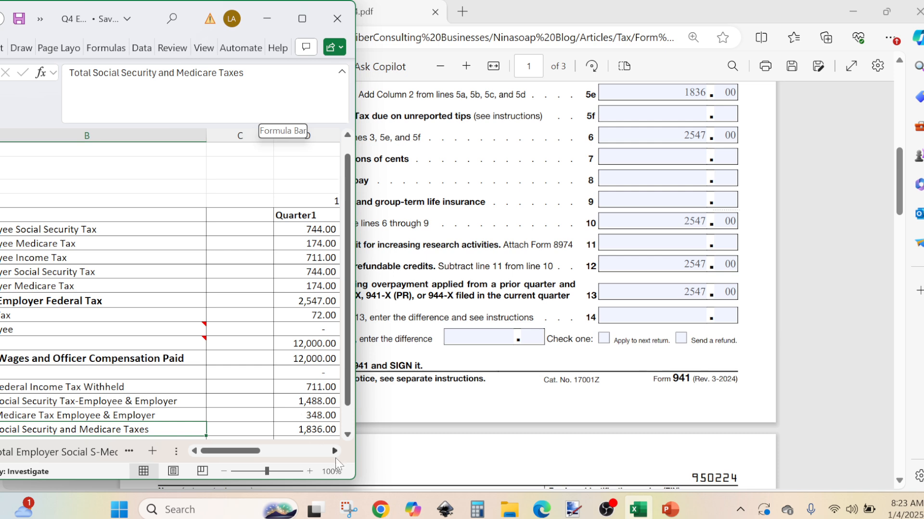
{"action": "left_click", "coordinate": [335, 451]}
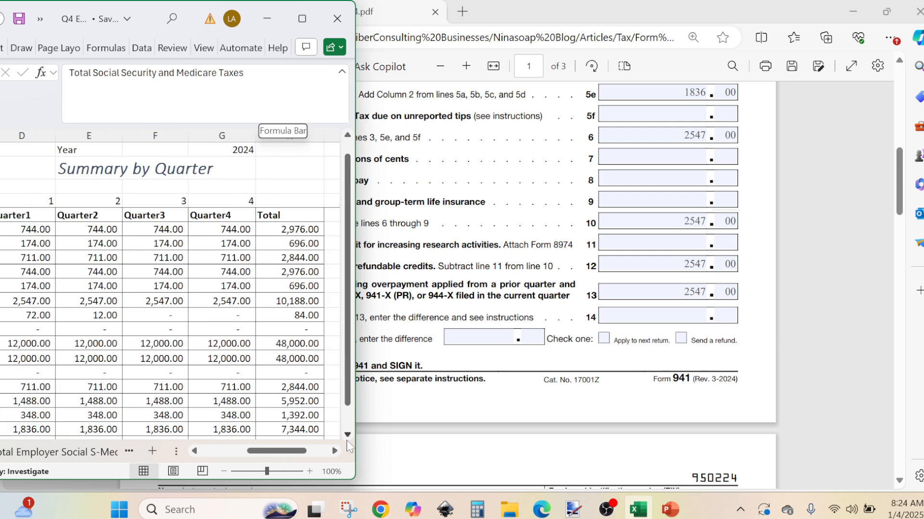
{"action": "left_click", "coordinate": [347, 438]}
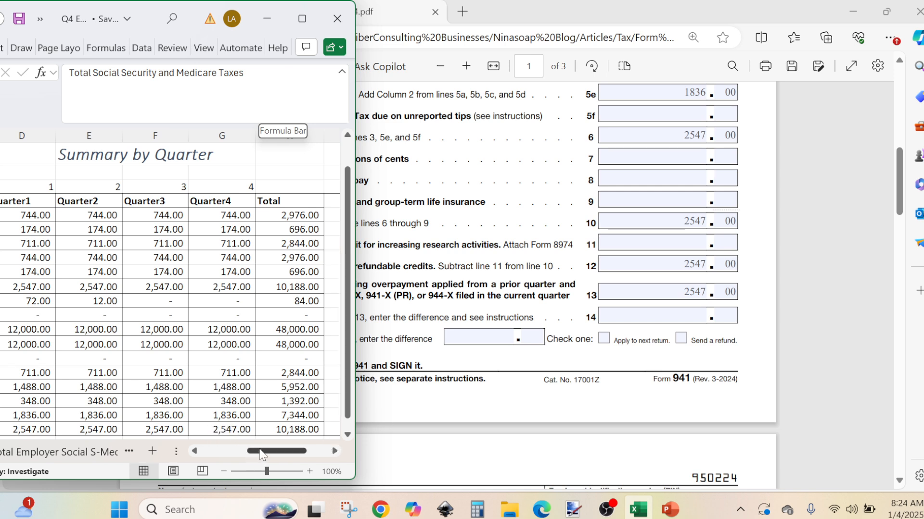
{"action": "left_click_drag", "start_coordinate": [260, 454], "coordinate": [272, 433]}
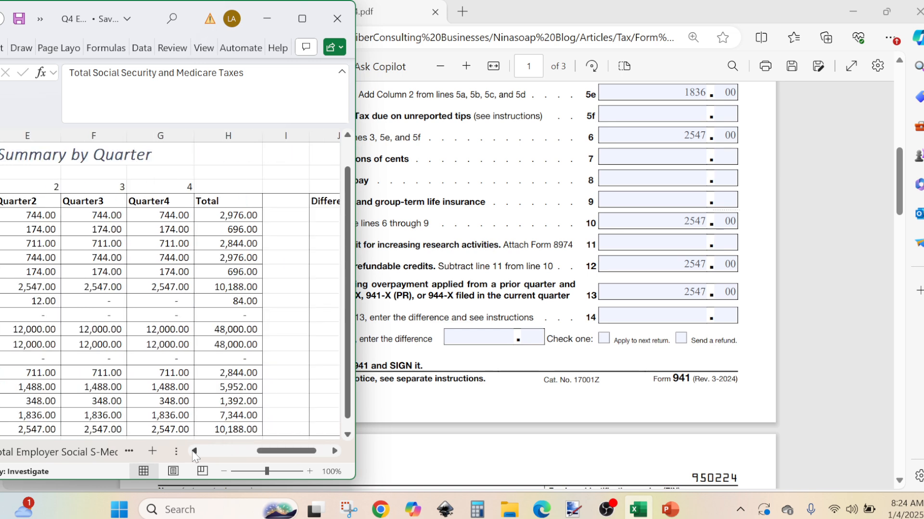
{"action": "left_click", "coordinate": [197, 449]}
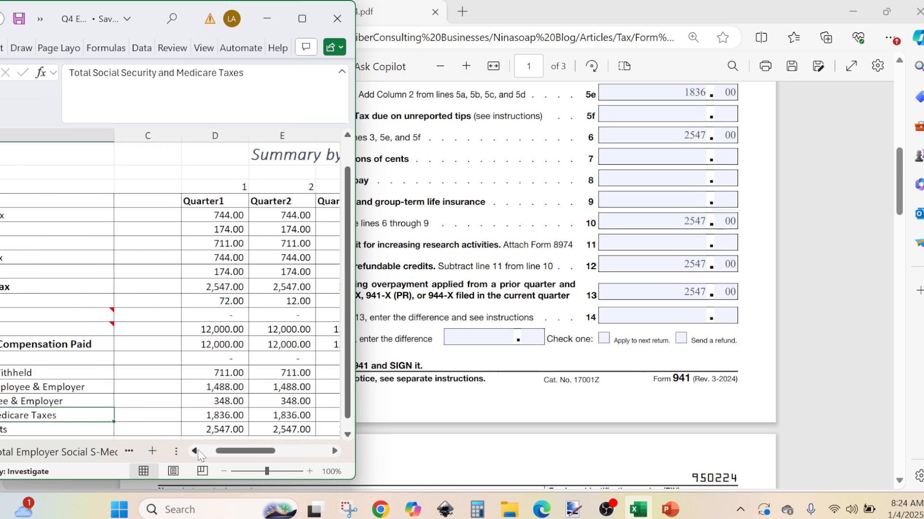
{"action": "left_click", "coordinate": [198, 449]}
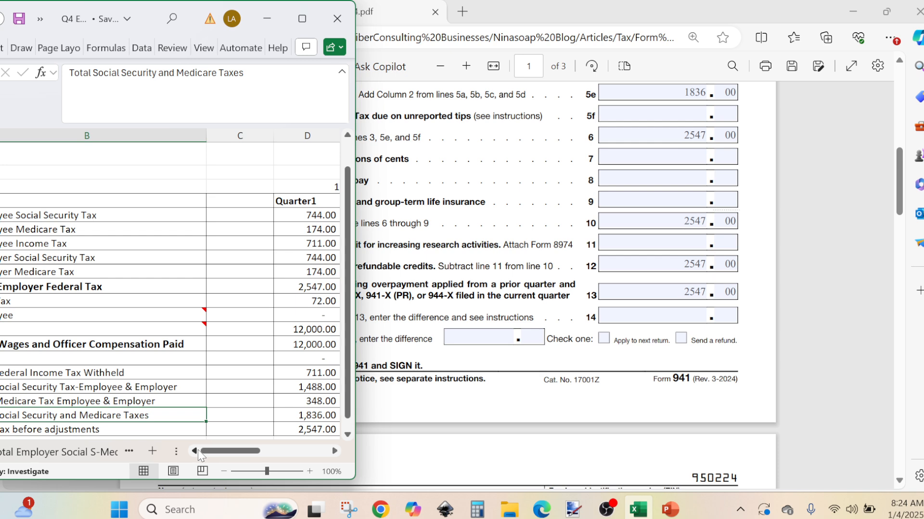
{"action": "left_click", "coordinate": [104, 430]}
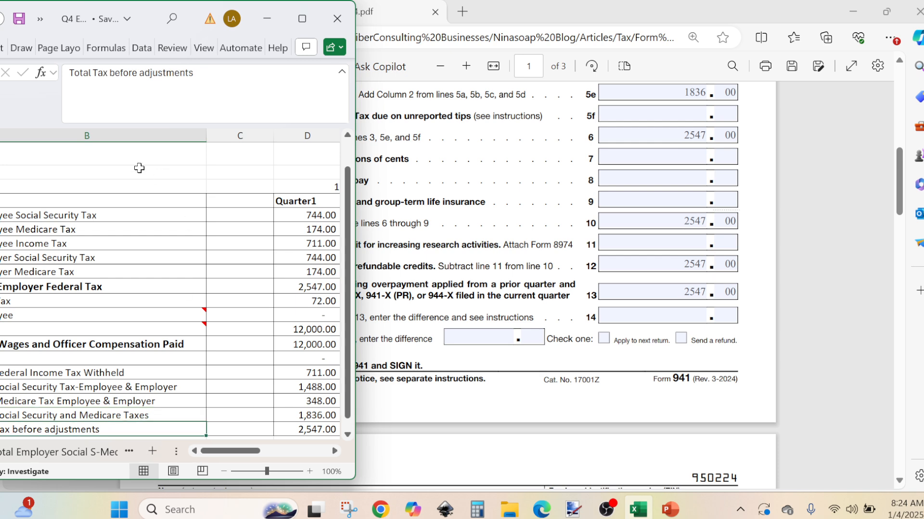
{"action": "left_click", "coordinate": [271, 15]}
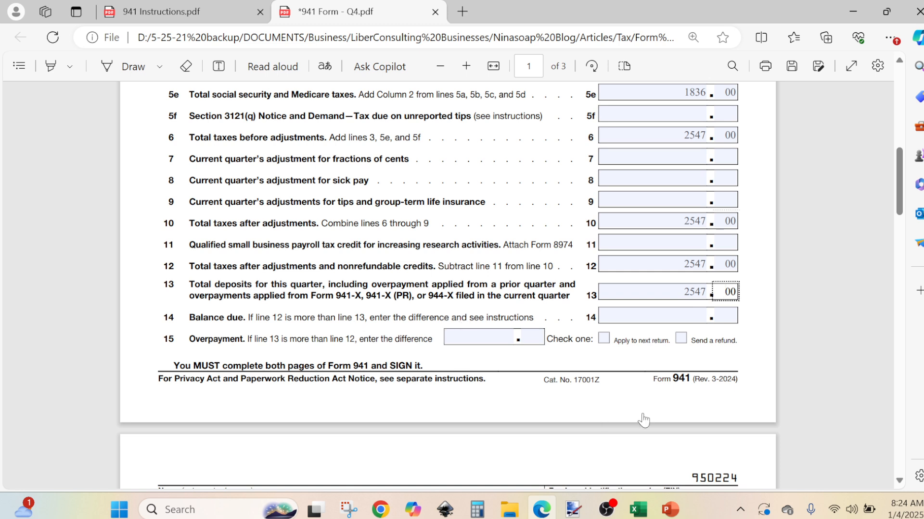
Review the balance due and overpayment lines 14 and 15 and the deposit schedule options on line 16 of Part 2.
{"action": "left_click", "coordinate": [902, 480]}
{"action": "left_click", "coordinate": [902, 480]}
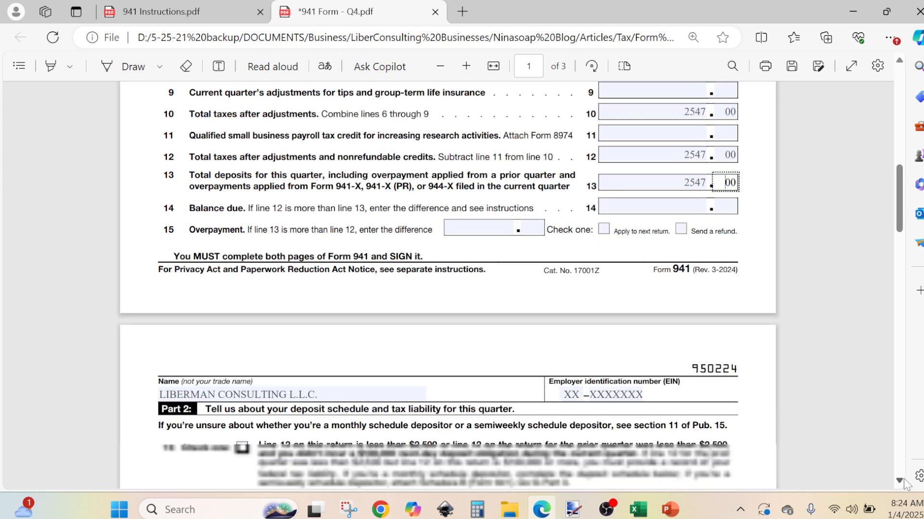
{"action": "left_click", "coordinate": [902, 480]}
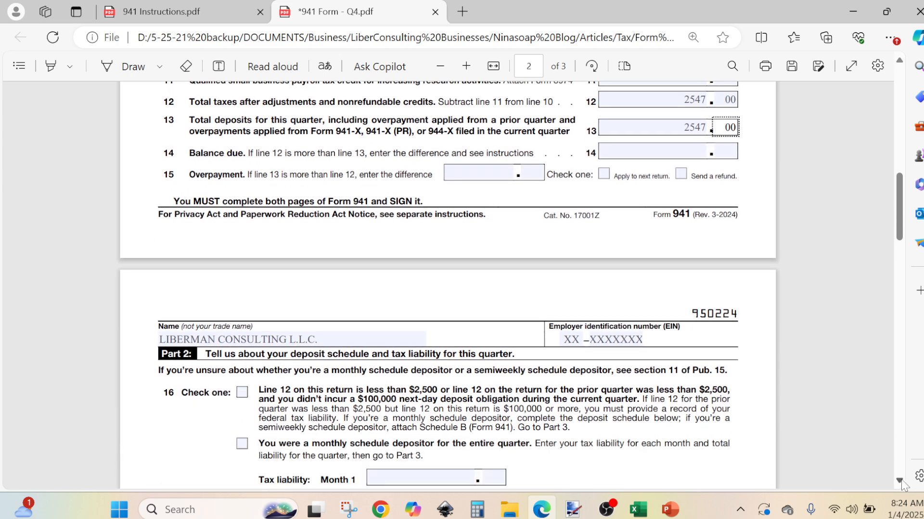
{"action": "left_click", "coordinate": [899, 480]}
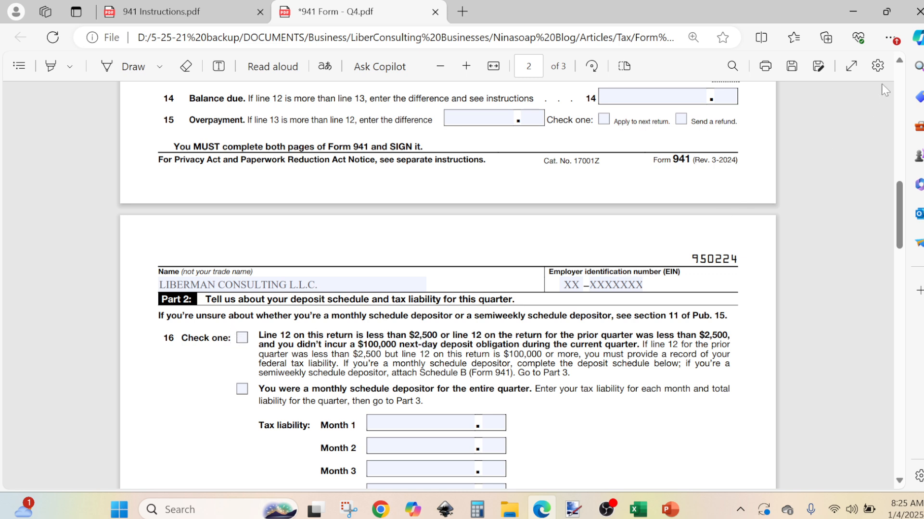
{"action": "left_click", "coordinate": [898, 69]}
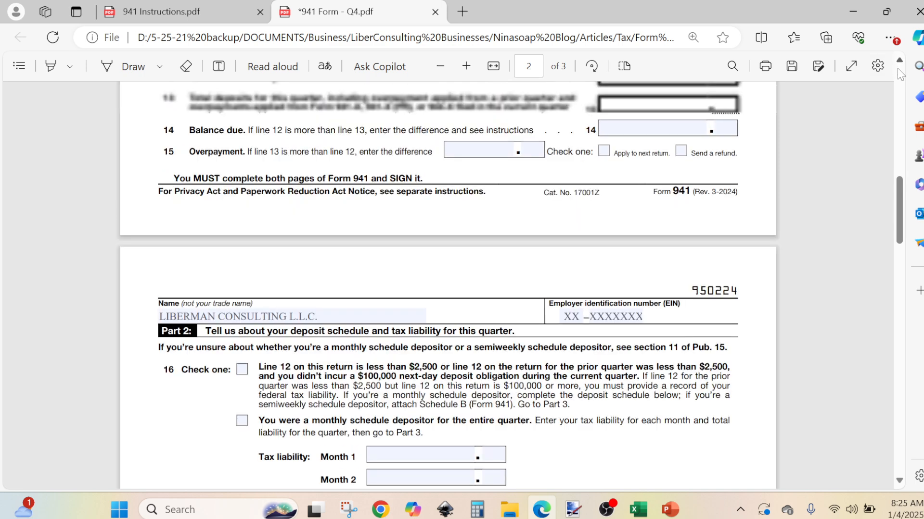
{"action": "left_click", "coordinate": [898, 70]}
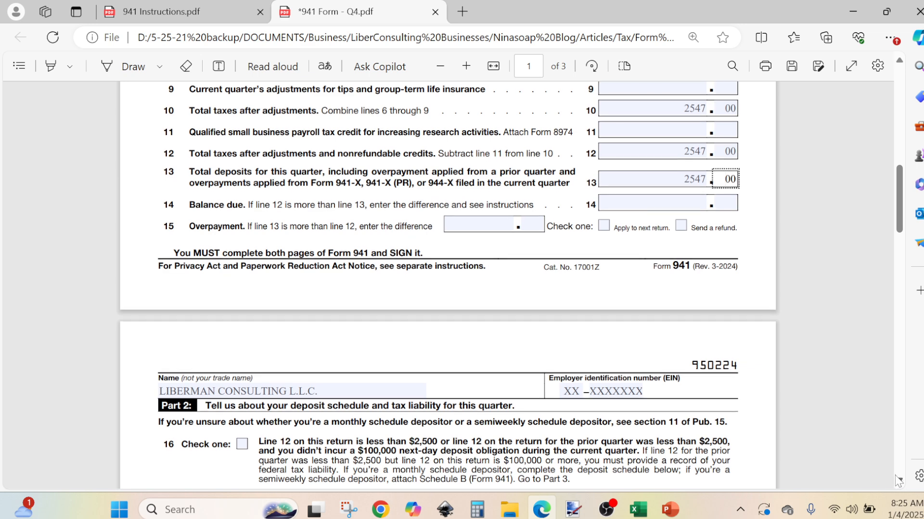
{"action": "left_click", "coordinate": [898, 480]}
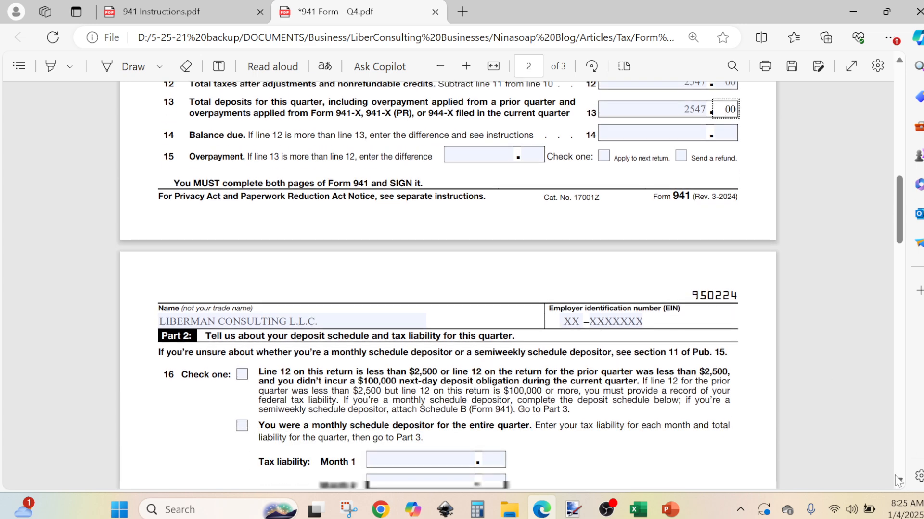
{"action": "left_click", "coordinate": [898, 479]}
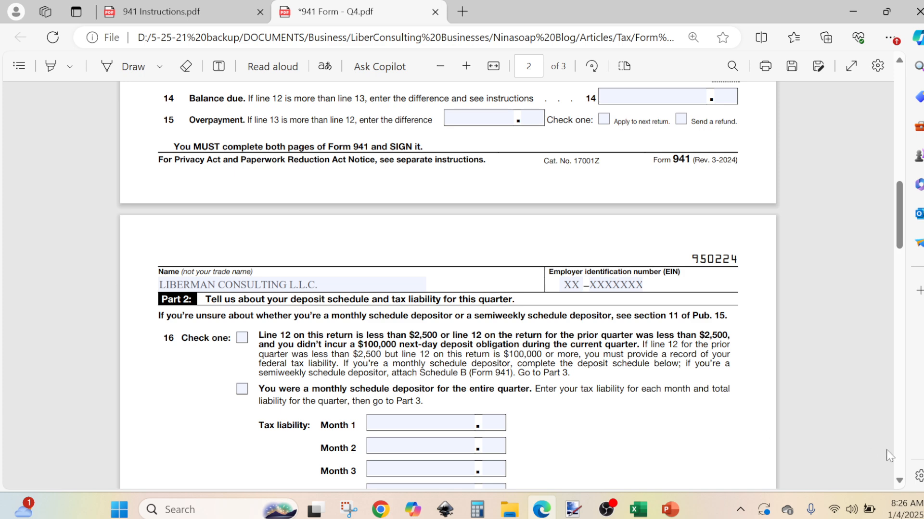
{"action": "left_click", "coordinate": [899, 480]}
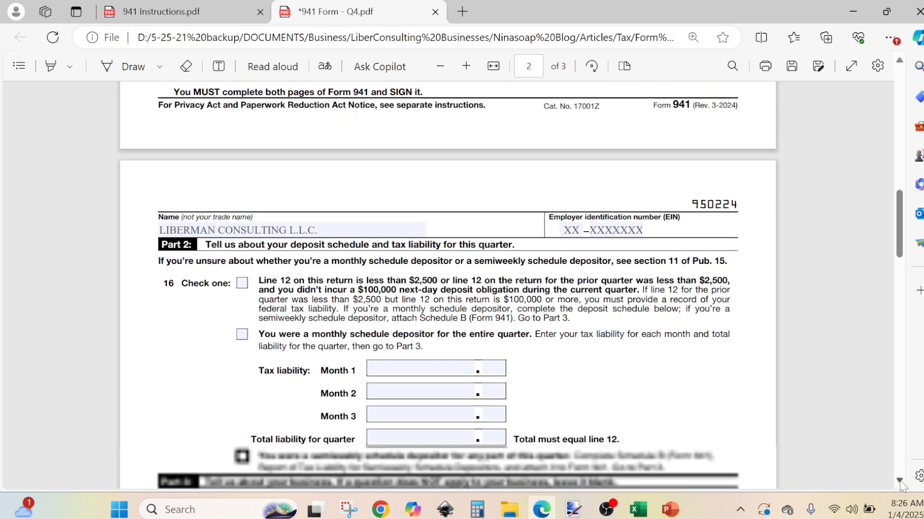
{"action": "left_click", "coordinate": [899, 480]}
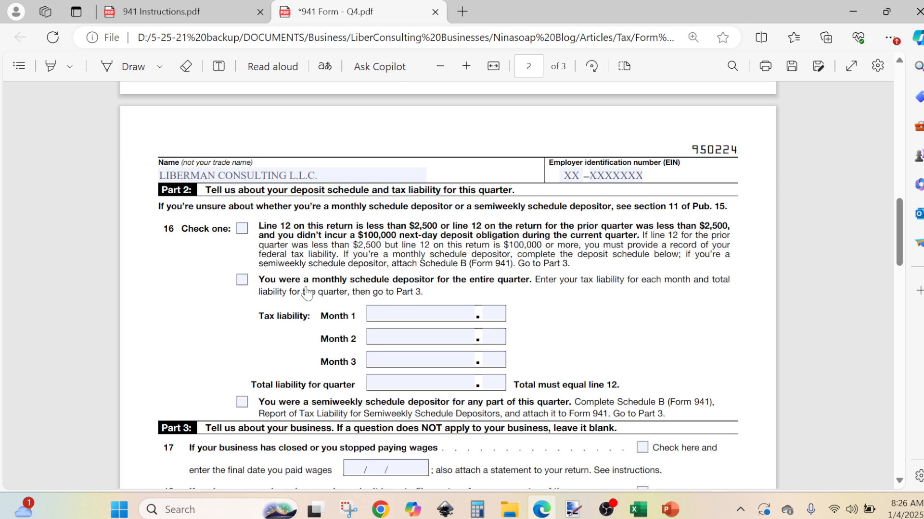
Mark the business as a monthly schedule depositor for the entire quarter on line 16 of Part 2.
{"action": "left_click", "coordinate": [243, 283]}
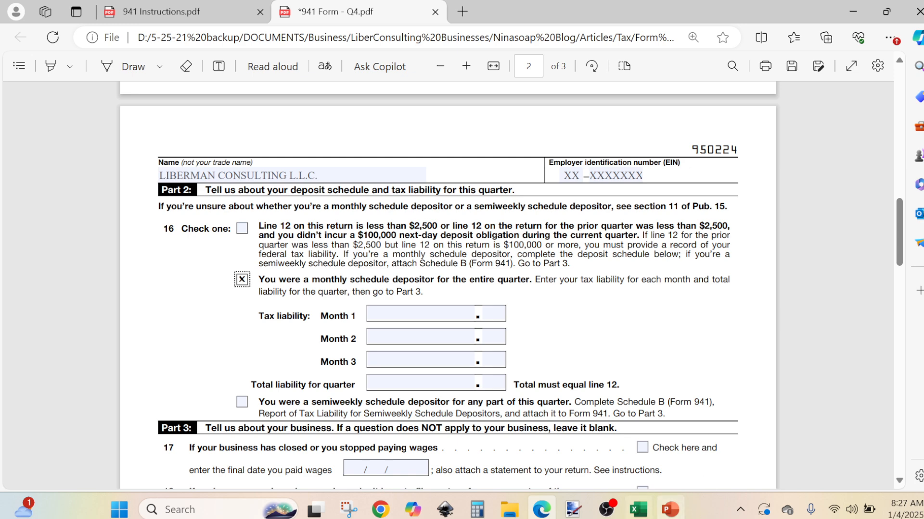
Switch to the PowerPoint presentation and show the slide explaining how four quarters of line 12 totals determine a monthly or semi-weekly deposit schedule.
{"action": "left_click", "coordinate": [670, 509]}
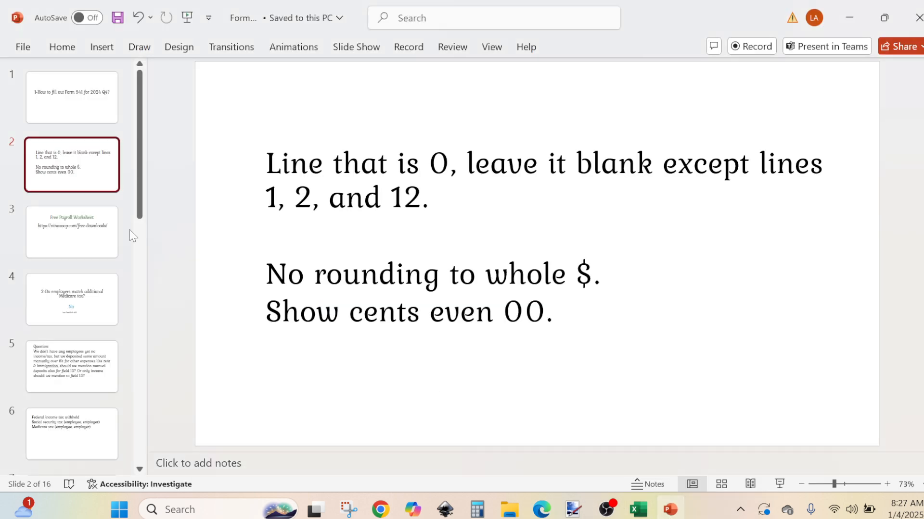
{"action": "scroll", "coordinate": [134, 221], "scroll_direction": "down", "scroll_amount": 2}
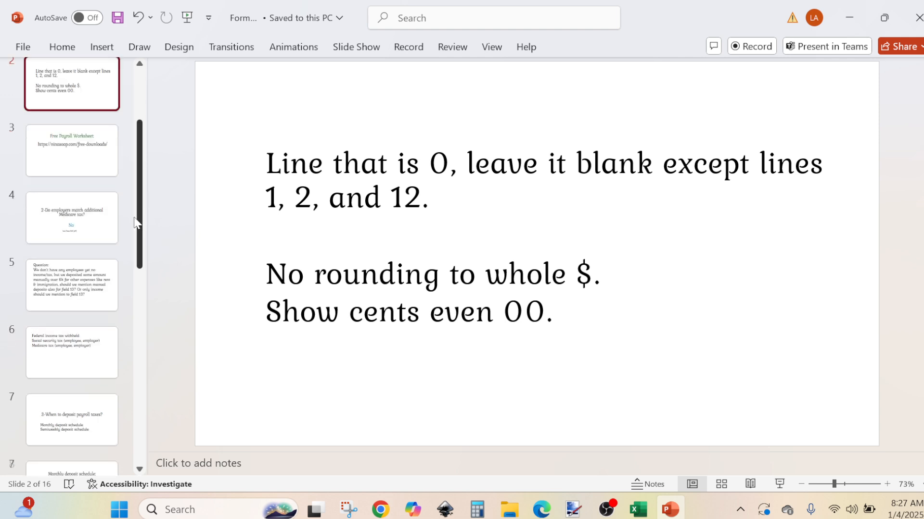
{"action": "scroll", "coordinate": [134, 221], "scroll_direction": "down", "scroll_amount": 6}
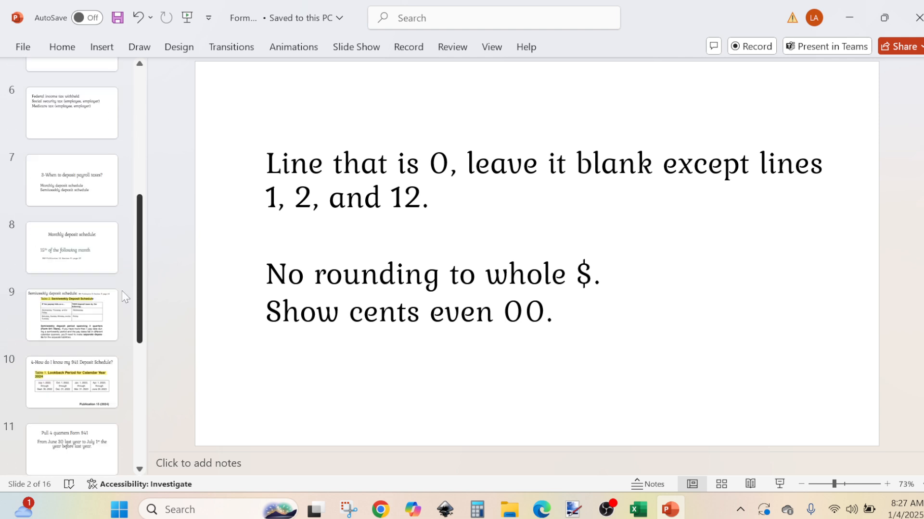
{"action": "scroll", "coordinate": [122, 291], "scroll_direction": "down", "scroll_amount": 1}
{"action": "left_click", "coordinate": [122, 293]}
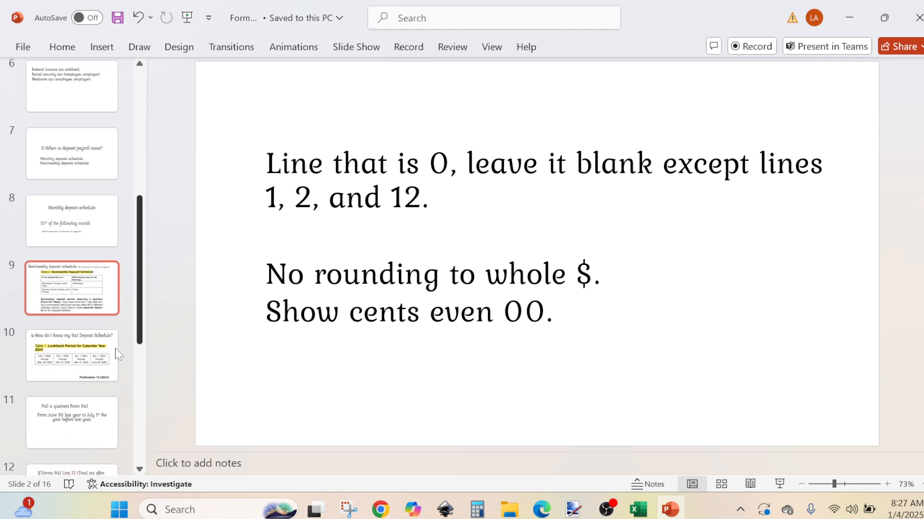
{"action": "scroll", "coordinate": [116, 355], "scroll_direction": "down", "scroll_amount": 4}
{"action": "left_click", "coordinate": [86, 353]}
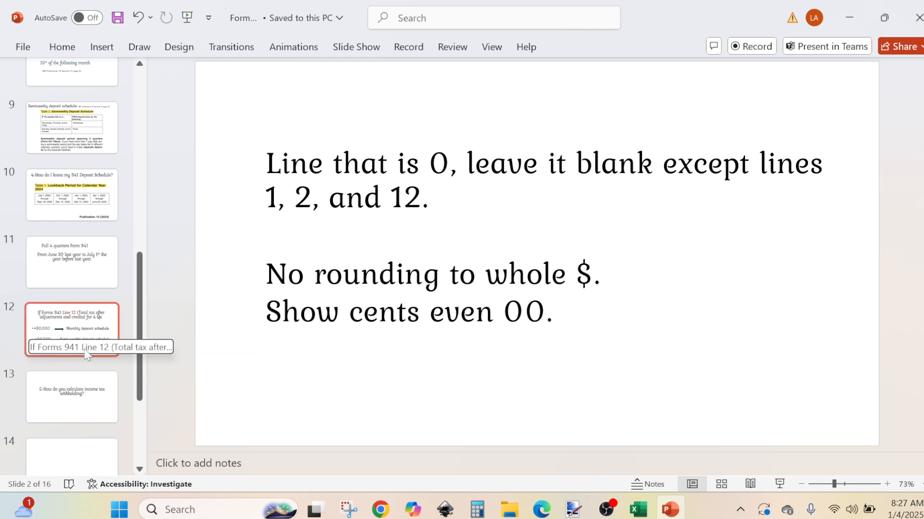
{"action": "left_click", "coordinate": [44, 341]}
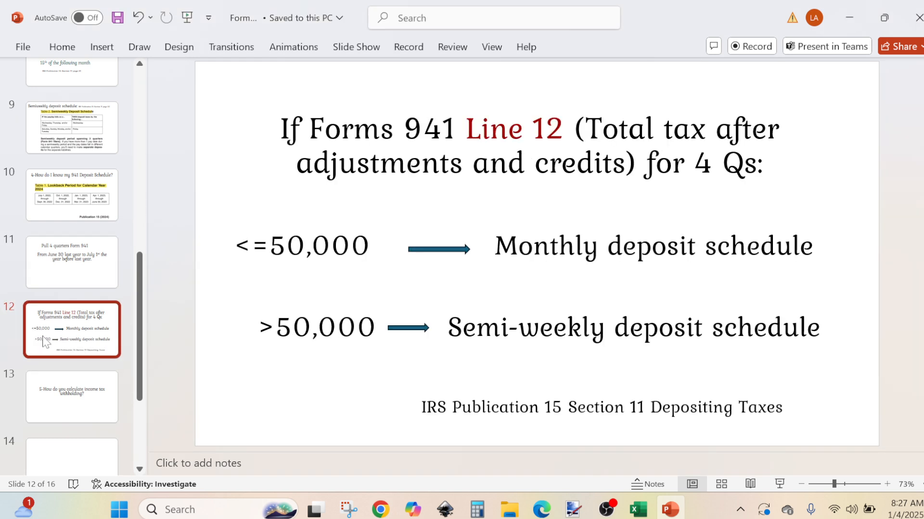
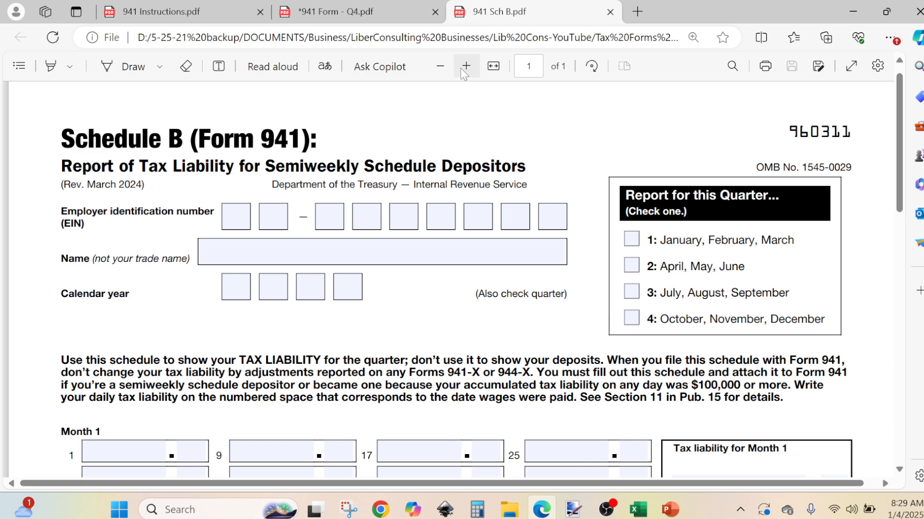
Examine the Schedule B (Form 941) PDF from the quarter selection through the daily liability grids to the total liability for the quarter.
{"action": "left_click", "coordinate": [440, 66]}
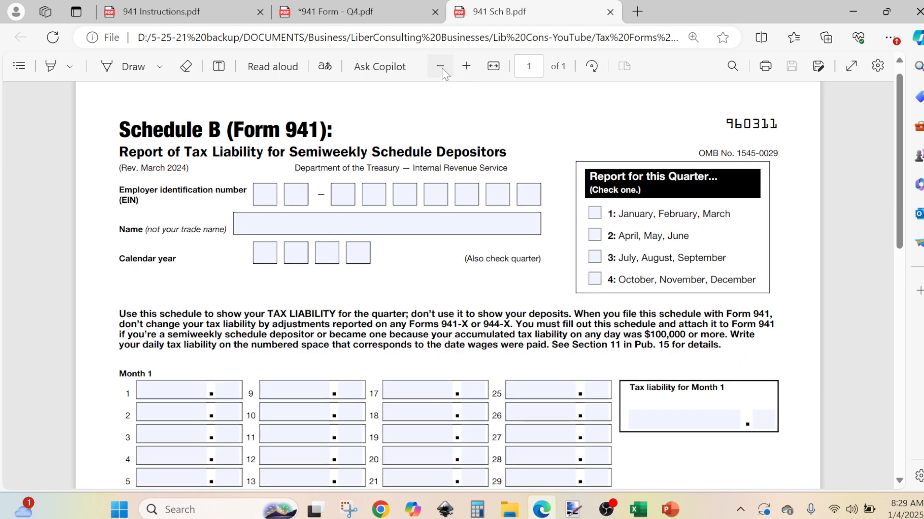
{"action": "left_click", "coordinate": [440, 66]}
{"action": "left_click", "coordinate": [440, 66]}
{"action": "left_click", "coordinate": [440, 65]}
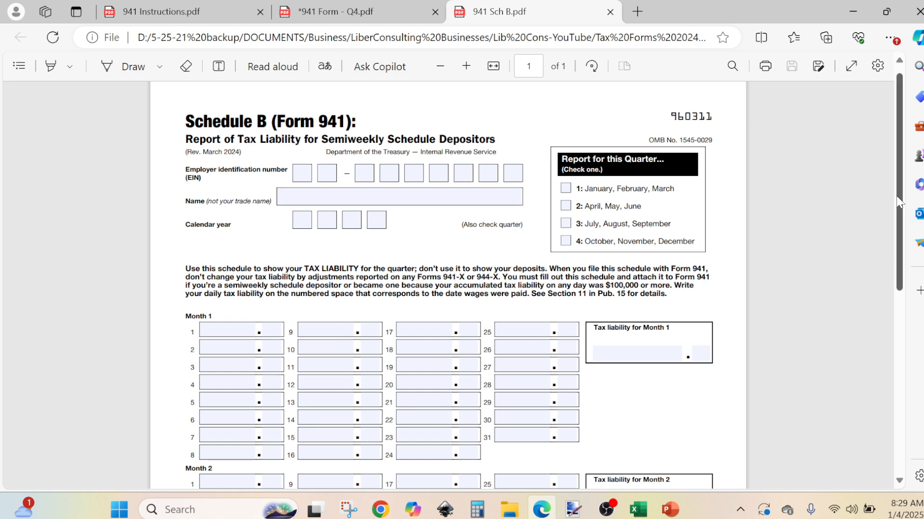
{"action": "scroll", "coordinate": [898, 202], "scroll_direction": "down", "scroll_amount": 2}
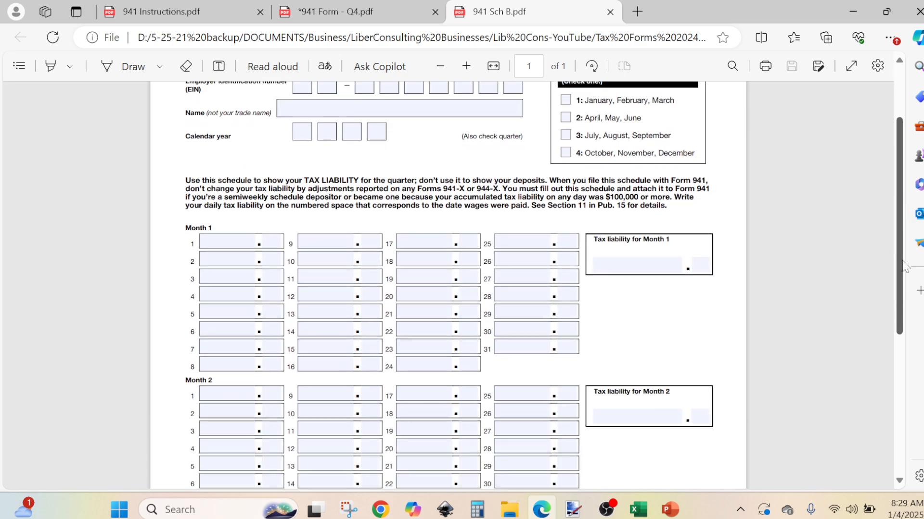
{"action": "scroll", "coordinate": [902, 265], "scroll_direction": "down", "scroll_amount": 3}
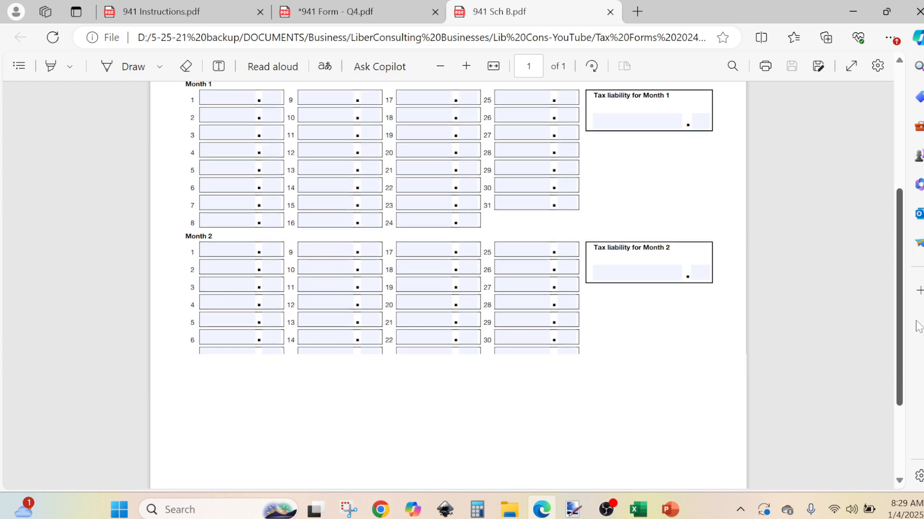
{"action": "left_click_drag", "start_coordinate": [916, 321], "coordinate": [923, 381]}
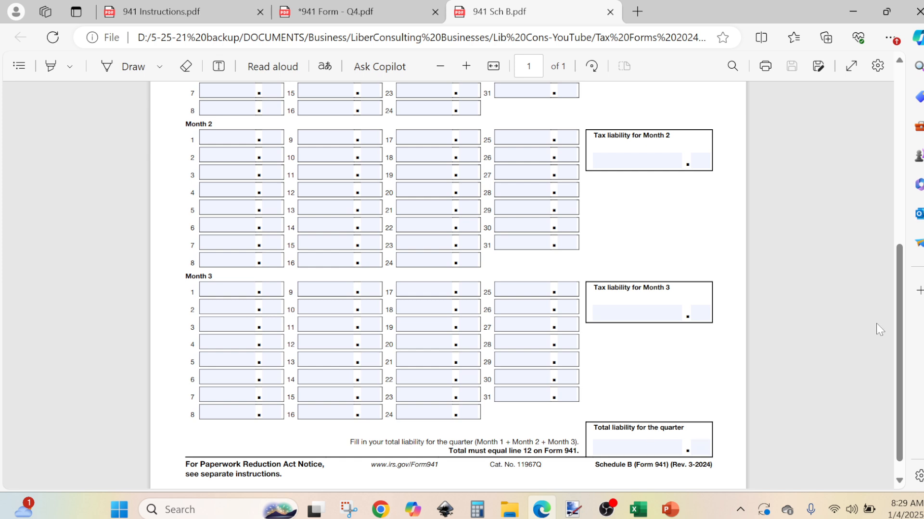
{"action": "left_click_drag", "start_coordinate": [901, 299], "coordinate": [879, 89]}
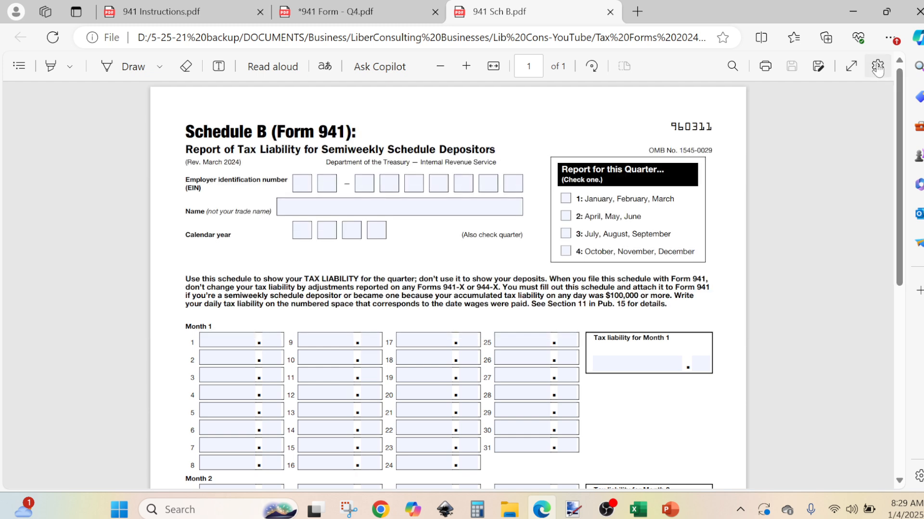
Return to Part 2 of Form 941, switch to Excel and look up the monthly total tax before adjustments on the Summary Report sheet.
{"action": "left_click", "coordinate": [315, 5]}
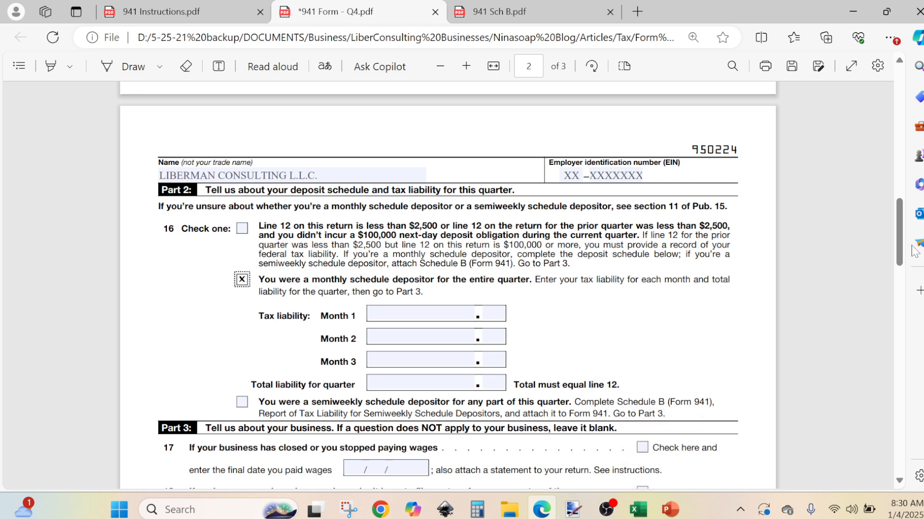
{"action": "mouse_move", "coordinate": [897, 247]}
{"action": "left_mouse_down"}
{"action": "mouse_move", "coordinate": [897, 195]}
{"action": "mouse_move", "coordinate": [896, 258]}
{"action": "left_mouse_up"}
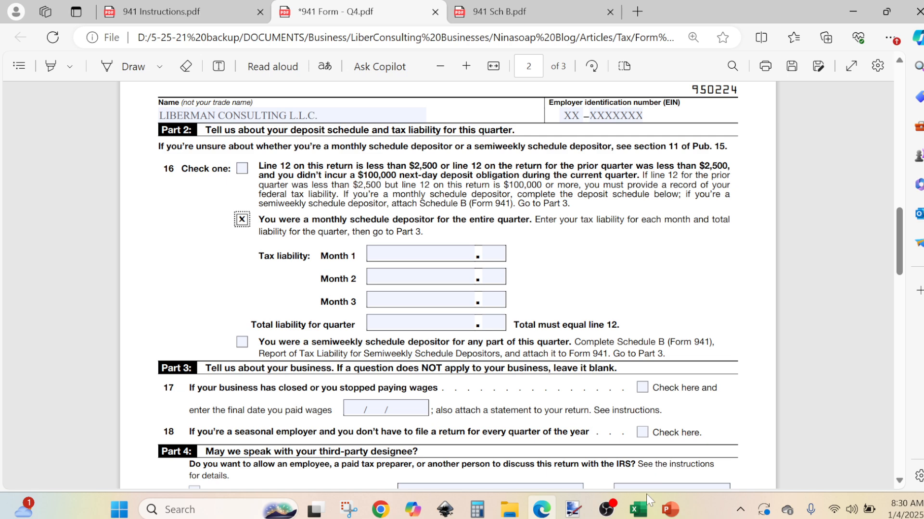
{"action": "mouse_move", "coordinate": [637, 511]}
{"action": "left_click", "coordinate": [625, 450]}
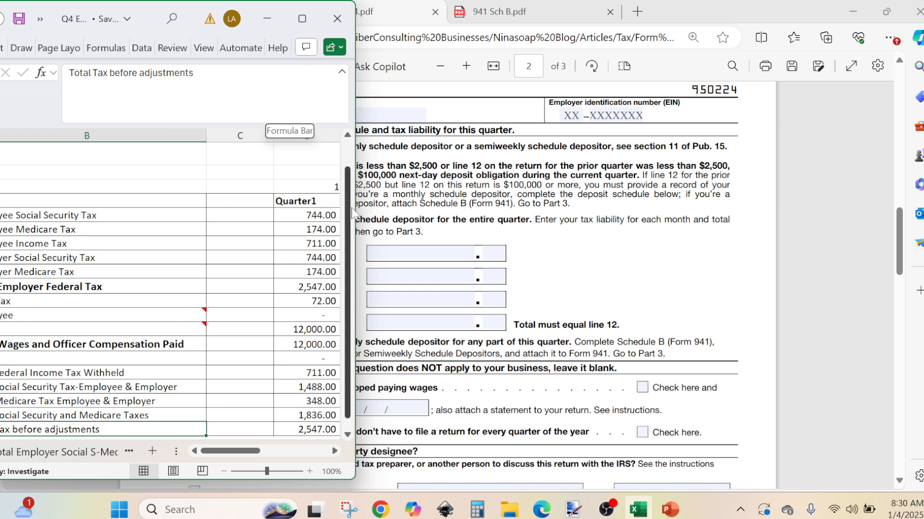
{"action": "left_click_drag", "start_coordinate": [355, 207], "coordinate": [330, 267]}
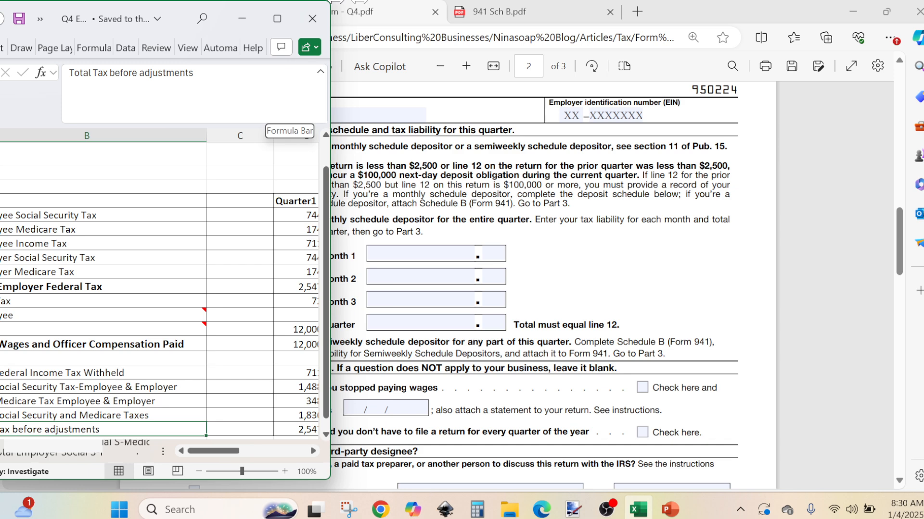
{"action": "left_click_drag", "start_coordinate": [347, 1], "coordinate": [605, 2]}
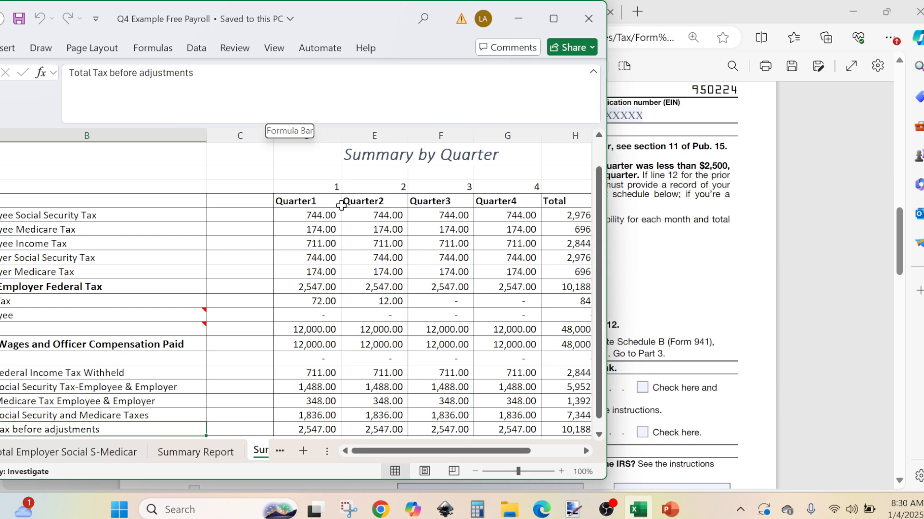
{"action": "left_click", "coordinate": [210, 459]}
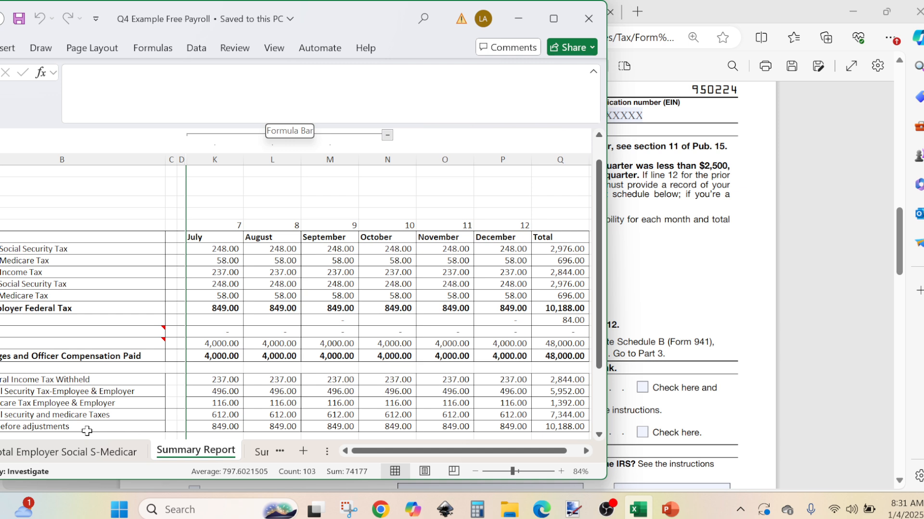
{"action": "left_click", "coordinate": [54, 427]}
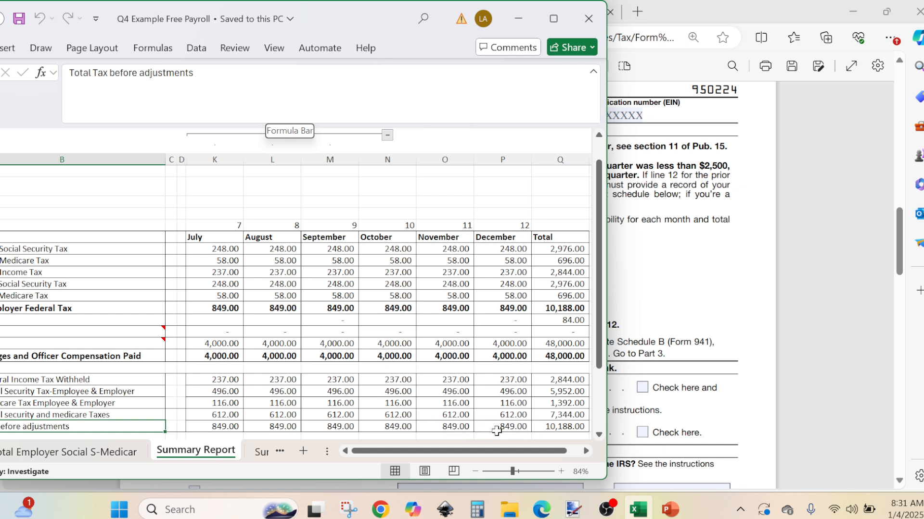
Switch back to the Form 941 PDF and enter 849.00 as the Month 1 tax liability on line 16.
{"action": "left_click", "coordinate": [688, 316]}
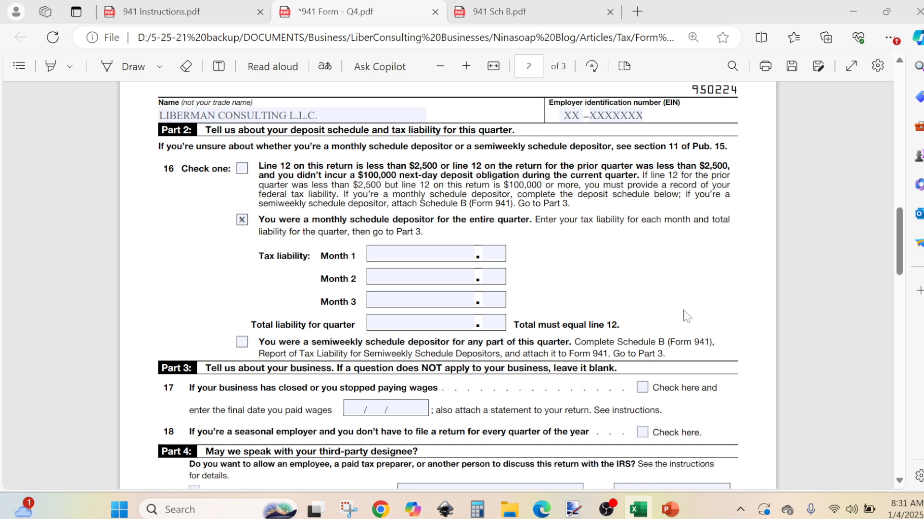
{"action": "left_click", "coordinate": [402, 255]}
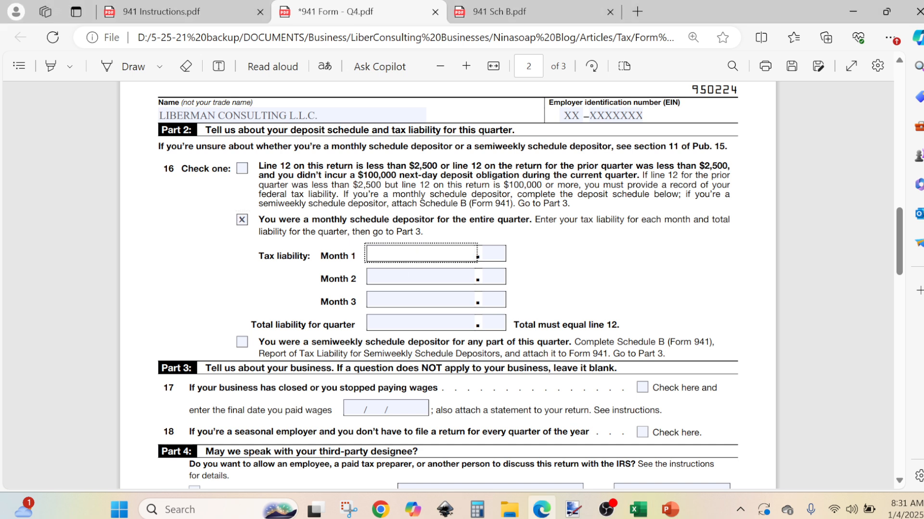
{"action": "type", "text": "849"}
{"action": "key", "text": "Tab"}
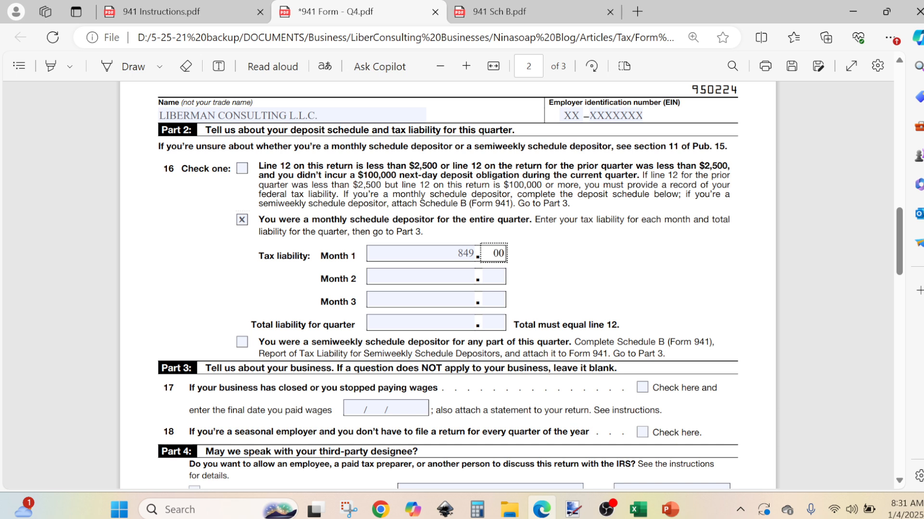
{"action": "type", "text": "00"}
{"action": "key", "text": "Tab"}
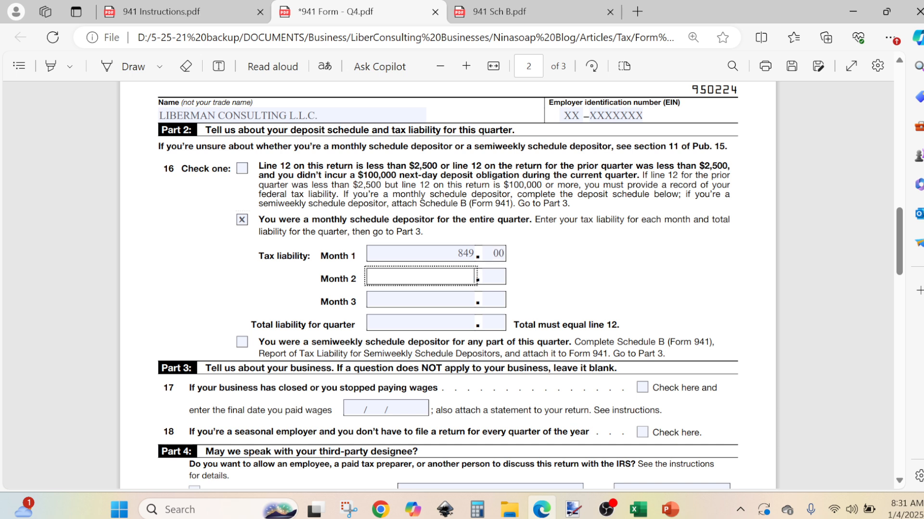
Enter 849.00 as the tax liability for both Month 2 and Month 3 on line 16.
{"action": "type", "text": "849"}
{"action": "key", "text": "Tab"}
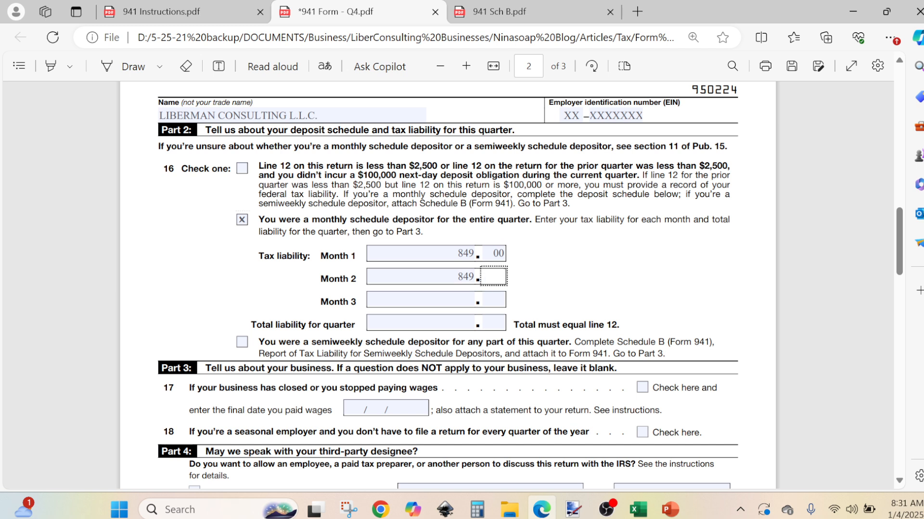
{"action": "left_click", "coordinate": [463, 300]}
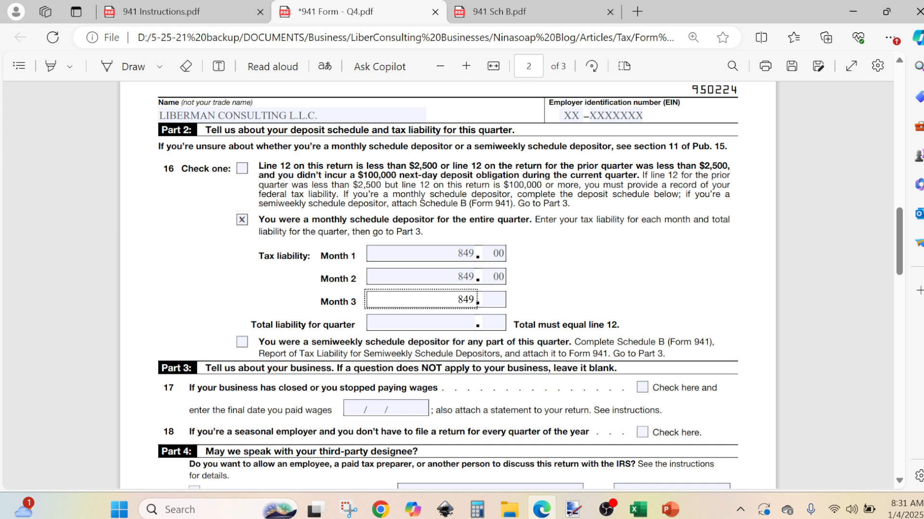
{"action": "key", "text": "Tab"}
{"action": "type", "text": "00"}
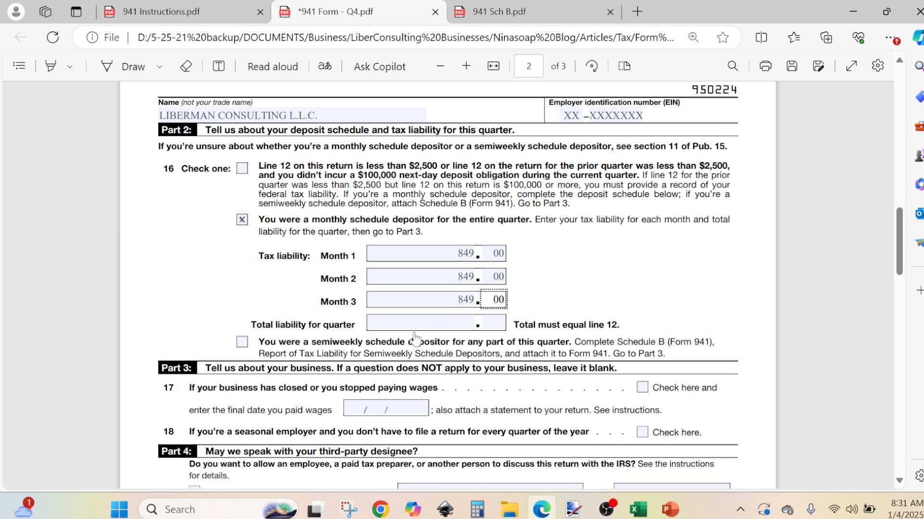
Switch to Calculator and multiply the monthly tax liability of 849 by 3 for the quarter's total.
{"action": "left_click", "coordinate": [472, 511]}
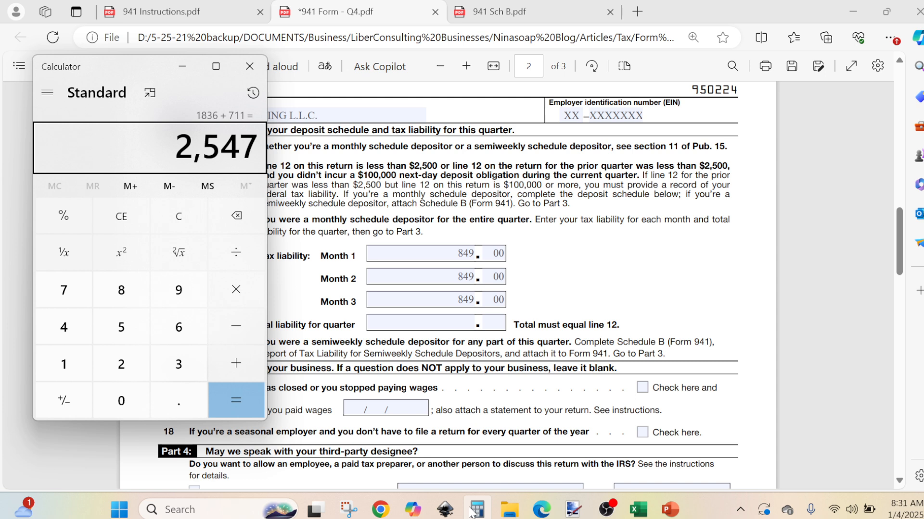
{"action": "type", "text": "849"}
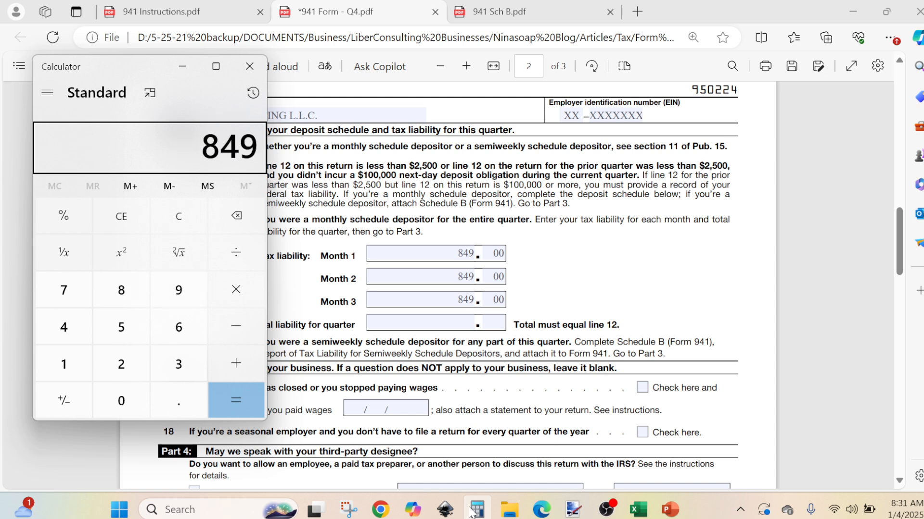
{"action": "type", "text": "*3"}
{"action": "key", "text": "Return"}
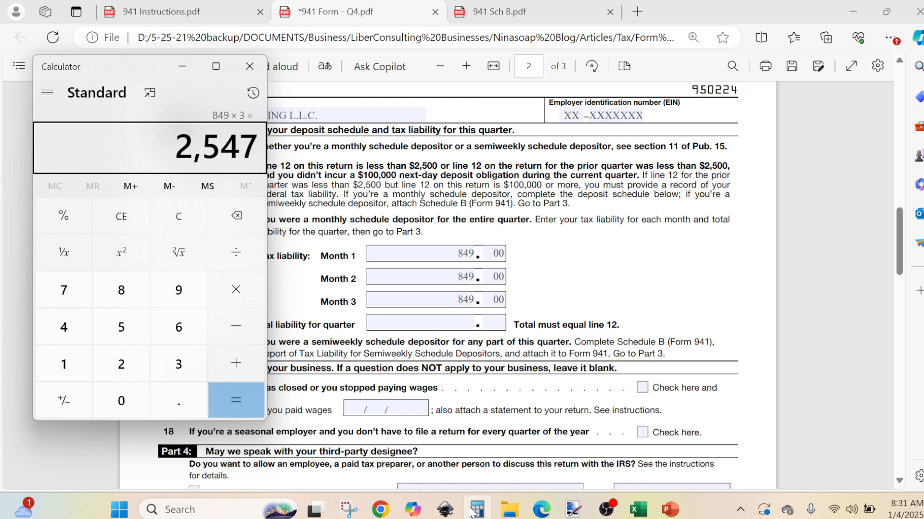
{"action": "left_click", "coordinate": [470, 512]}
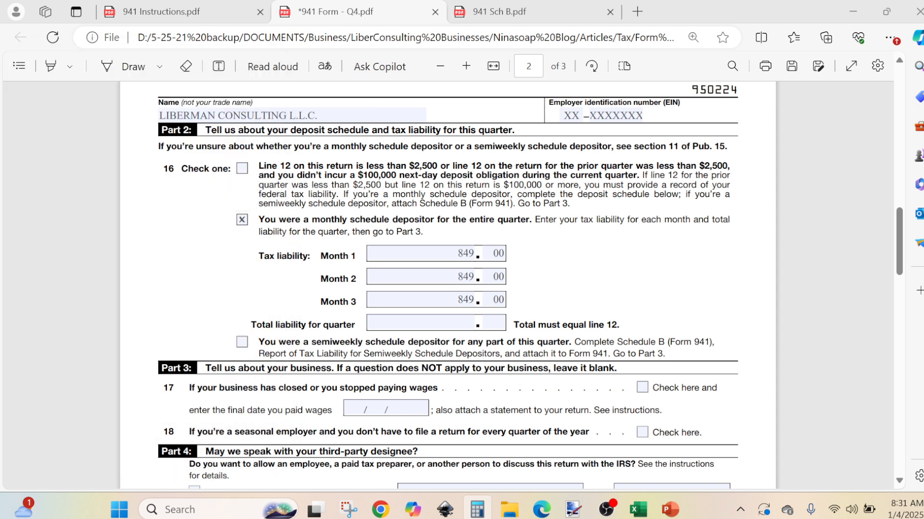
Enter 2547.00 as the total liability for the quarter on line 16.
{"action": "left_click", "coordinate": [428, 322]}
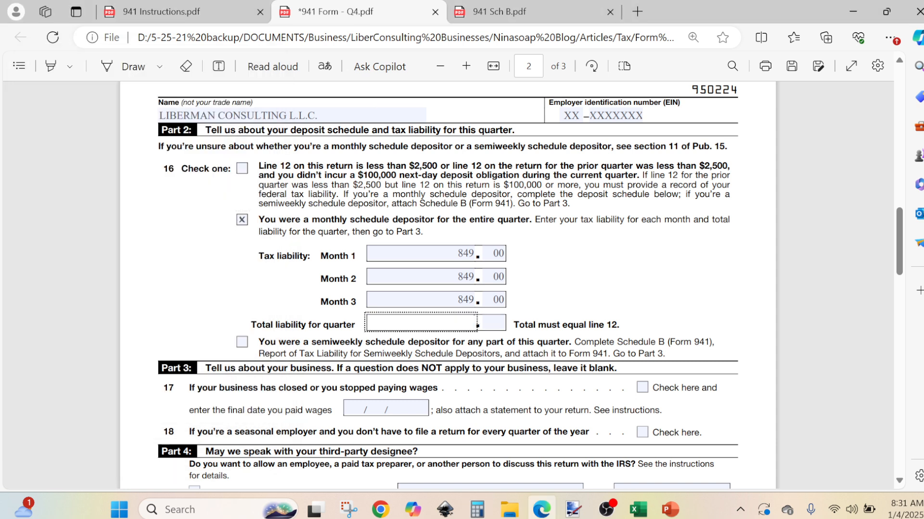
{"action": "type", "text": "2547"}
{"action": "key", "text": "Tab"}
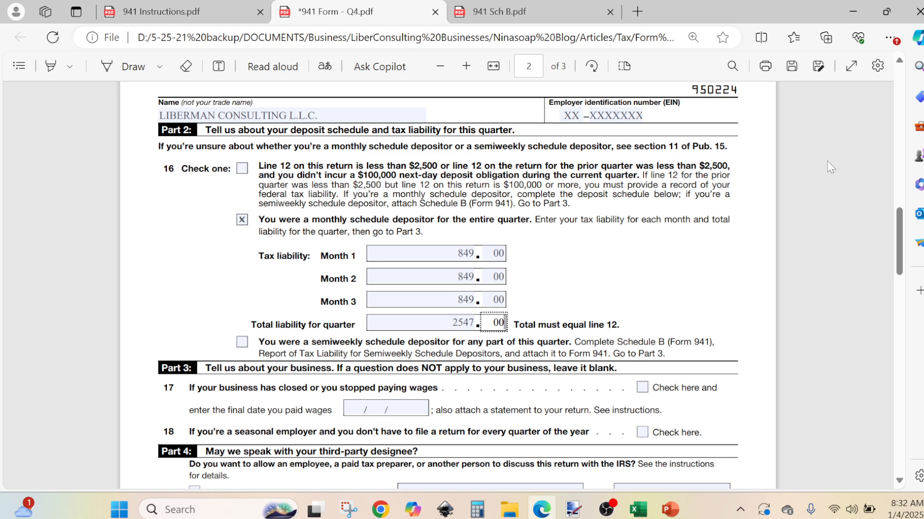
{"action": "left_click", "coordinate": [898, 61]}
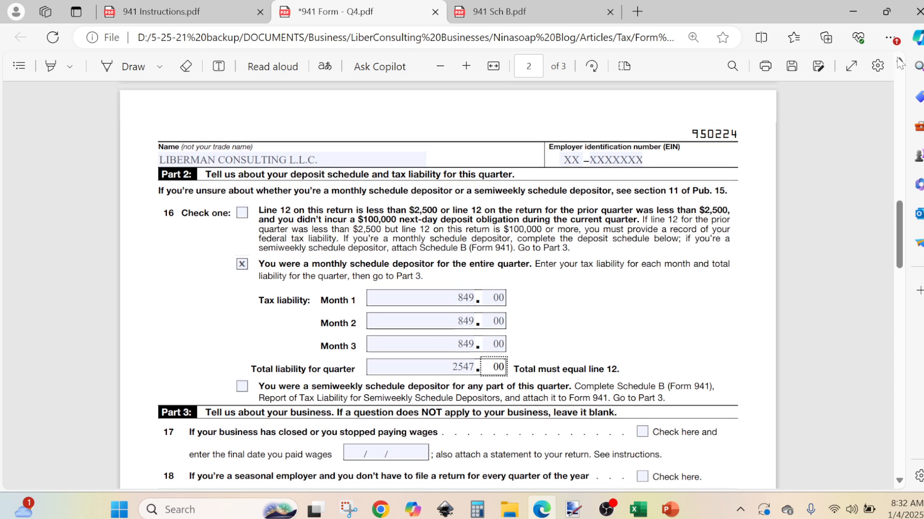
Compare the quarter's total liability on line 16 with the total taxes on line 12 of page 1.
{"action": "left_click", "coordinate": [899, 63]}
{"action": "left_click", "coordinate": [899, 63]}
{"action": "left_click", "coordinate": [899, 63]}
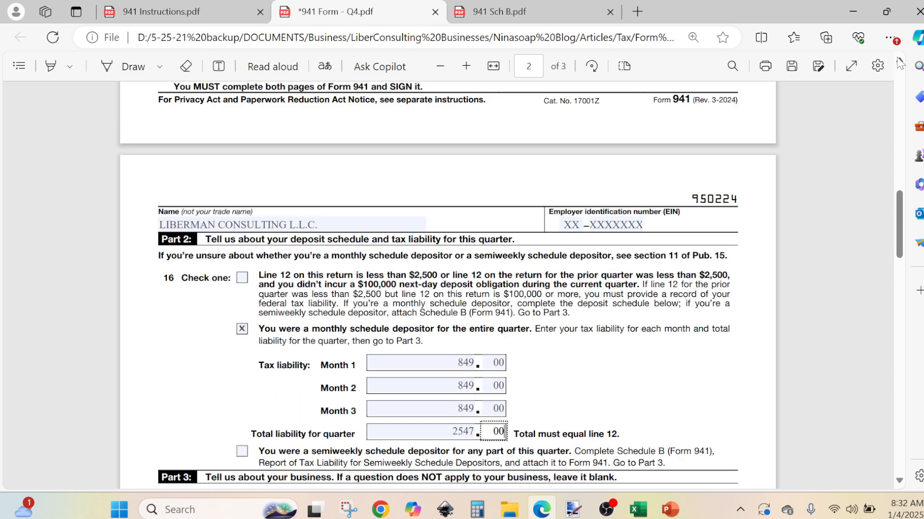
{"action": "left_click", "coordinate": [899, 63]}
{"action": "left_click", "coordinate": [898, 61]}
{"action": "left_click", "coordinate": [898, 61]}
{"action": "left_click", "coordinate": [898, 61]}
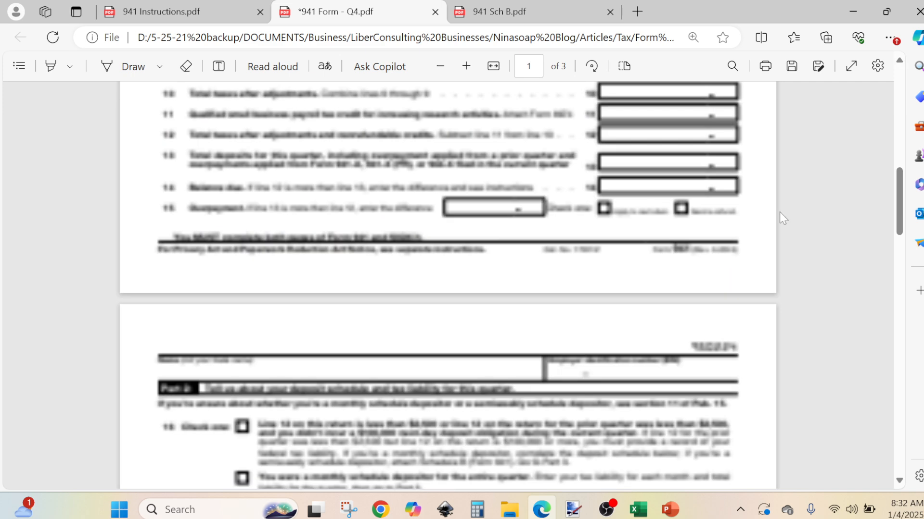
{"action": "left_click", "coordinate": [899, 61]}
{"action": "left_click", "coordinate": [900, 60]}
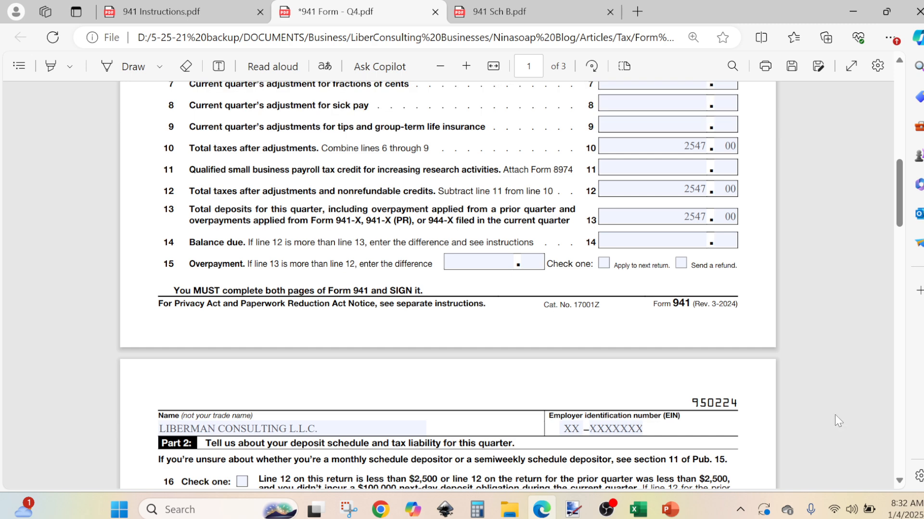
Review the completed form from the employer details and quarter selection on page 1 through the line 16 deposit schedule.
{"action": "left_click", "coordinate": [899, 481]}
{"action": "left_click", "coordinate": [899, 481]}
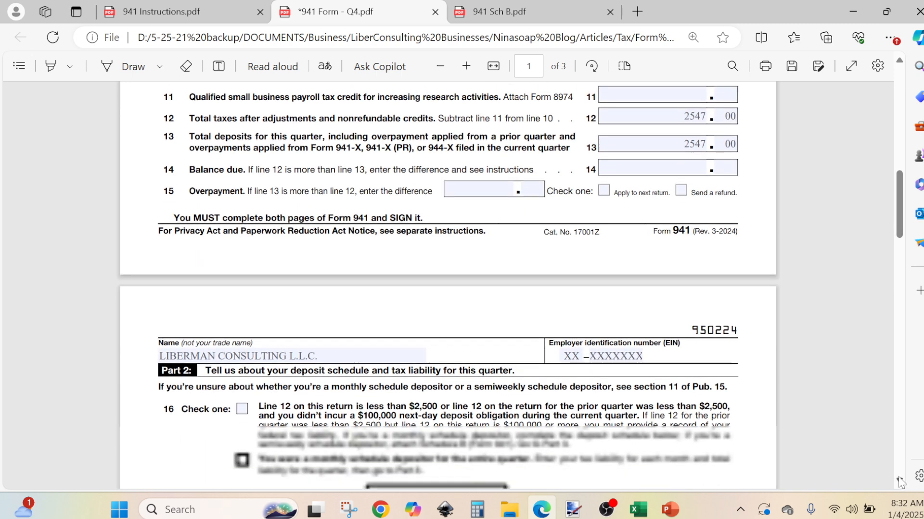
{"action": "scroll", "coordinate": [899, 481], "scroll_direction": "down", "scroll_amount": 8}
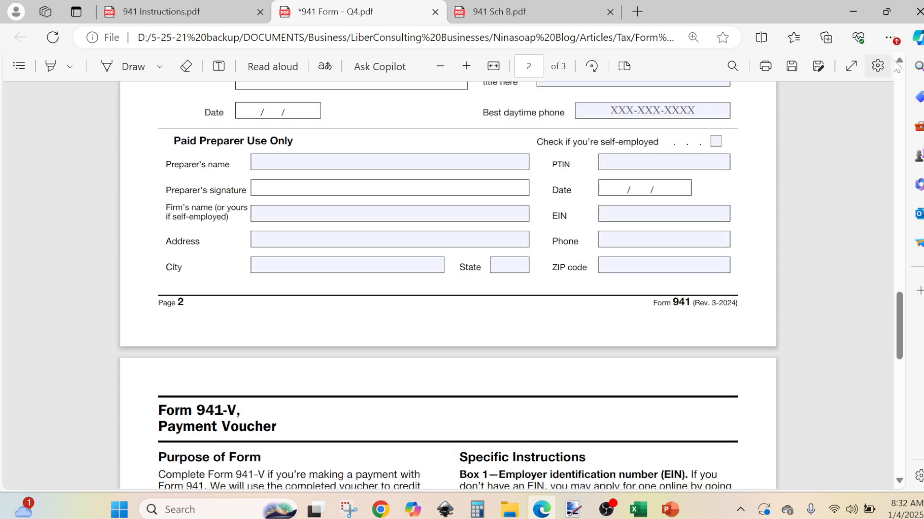
{"action": "scroll", "coordinate": [902, 62], "scroll_direction": "up", "scroll_amount": 10}
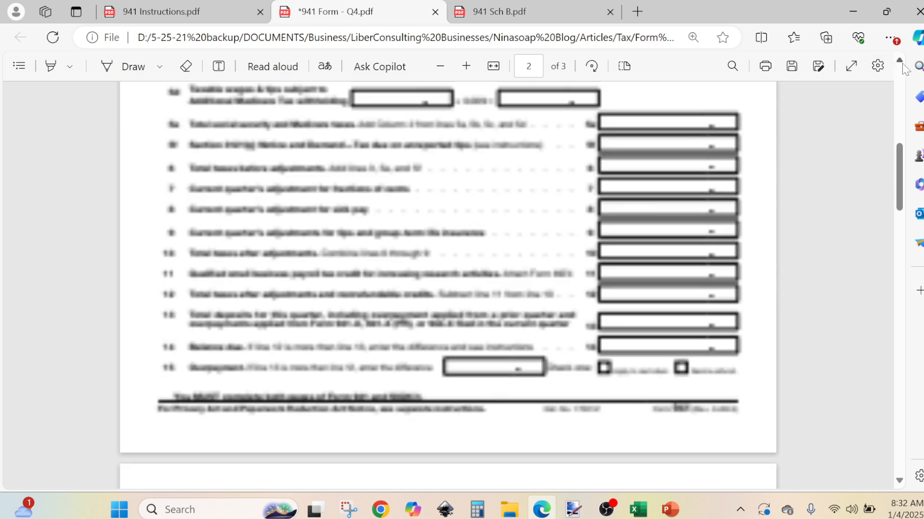
{"action": "scroll", "coordinate": [902, 63], "scroll_direction": "up", "scroll_amount": 5}
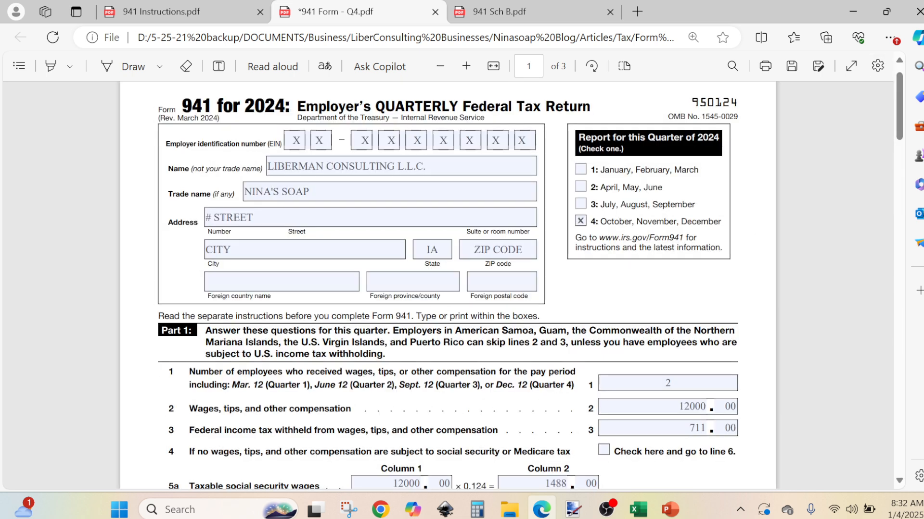
{"action": "scroll", "coordinate": [448, 289], "scroll_direction": "down", "scroll_amount": 2}
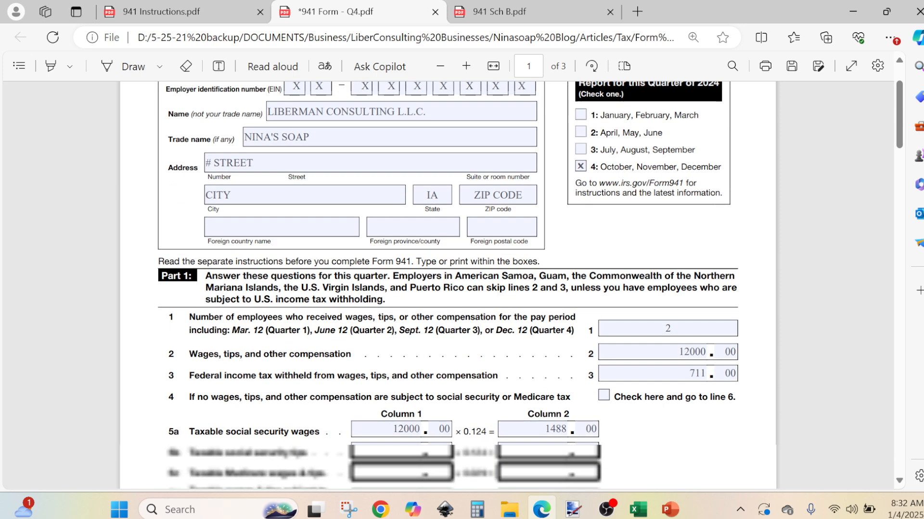
{"action": "scroll", "coordinate": [448, 289], "scroll_direction": "down", "scroll_amount": 10}
{"action": "scroll", "coordinate": [448, 289], "scroll_direction": "down", "scroll_amount": 15}
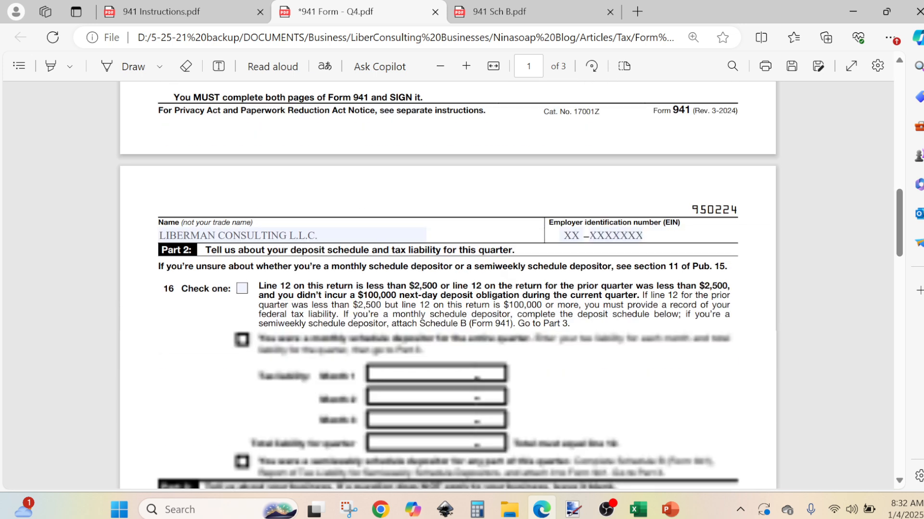
Examine Parts 3, 4 and 5 and the Paid Preparer Use Only section on page 2.
{"action": "scroll", "coordinate": [447, 288], "scroll_direction": "up", "scroll_amount": 6}
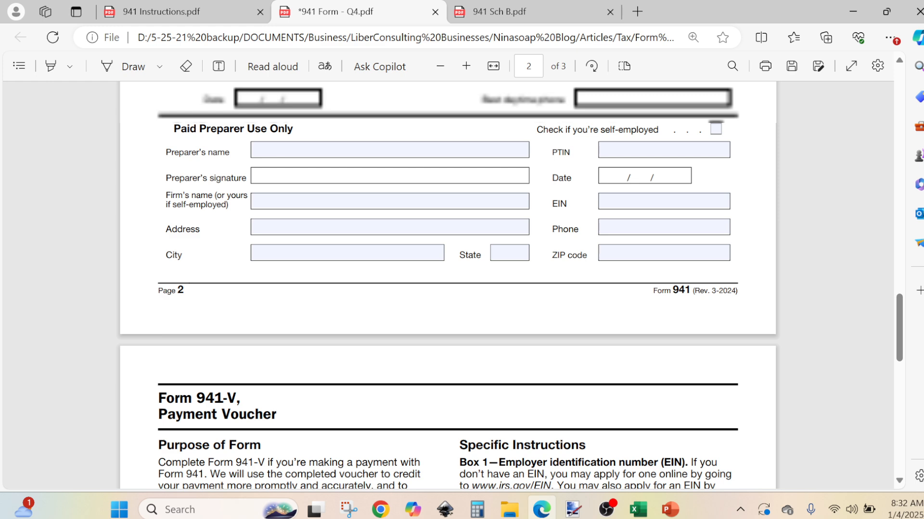
{"action": "scroll", "coordinate": [448, 288], "scroll_direction": "up", "scroll_amount": 4}
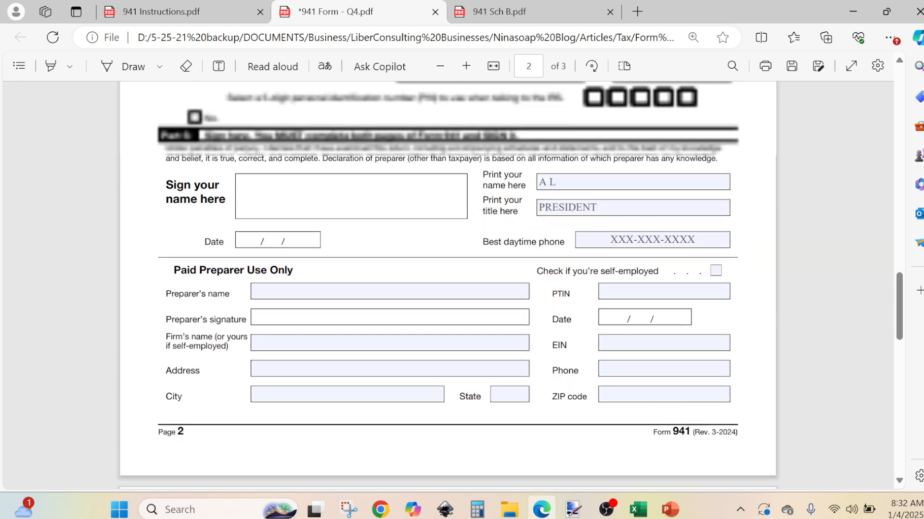
{"action": "scroll", "coordinate": [447, 289], "scroll_direction": "up", "scroll_amount": 6}
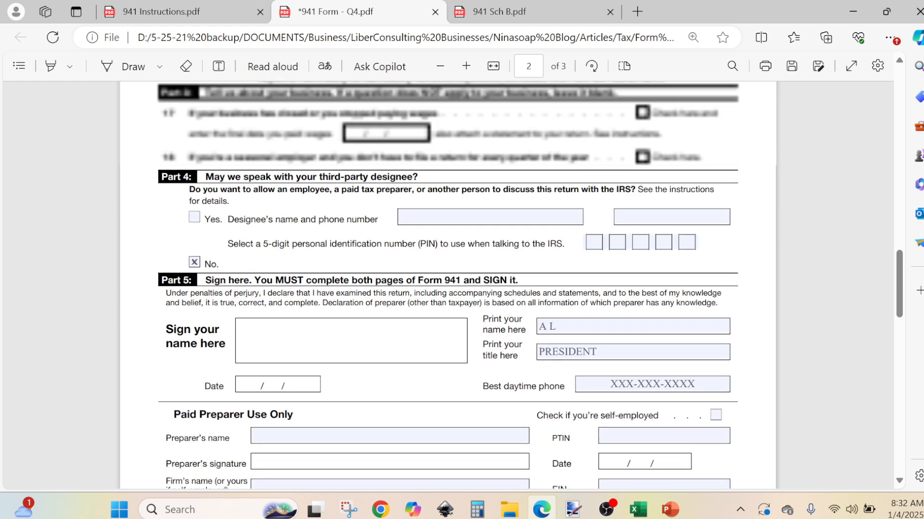
{"action": "scroll", "coordinate": [448, 285], "scroll_direction": "up", "scroll_amount": 2}
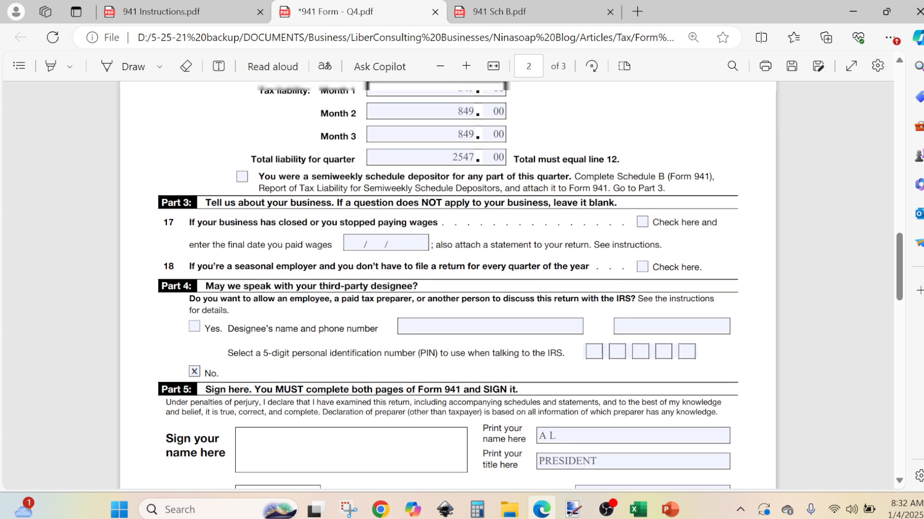
{"action": "scroll", "coordinate": [375, 235], "scroll_direction": "up", "scroll_amount": 2}
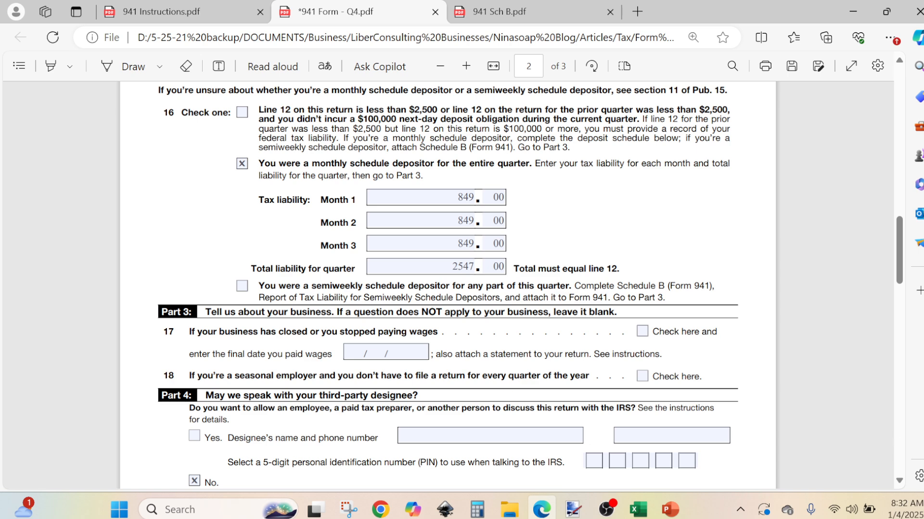
{"action": "left_click", "coordinate": [899, 481]}
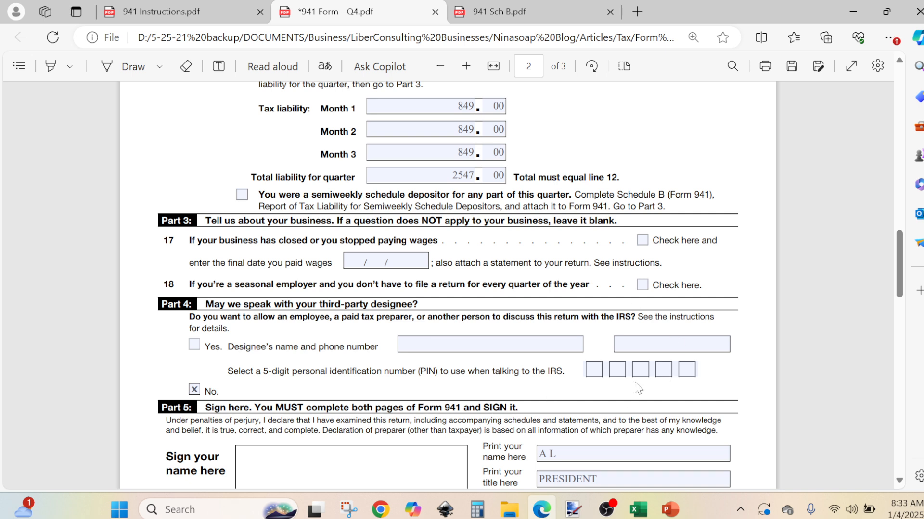
{"action": "left_click", "coordinate": [898, 481]}
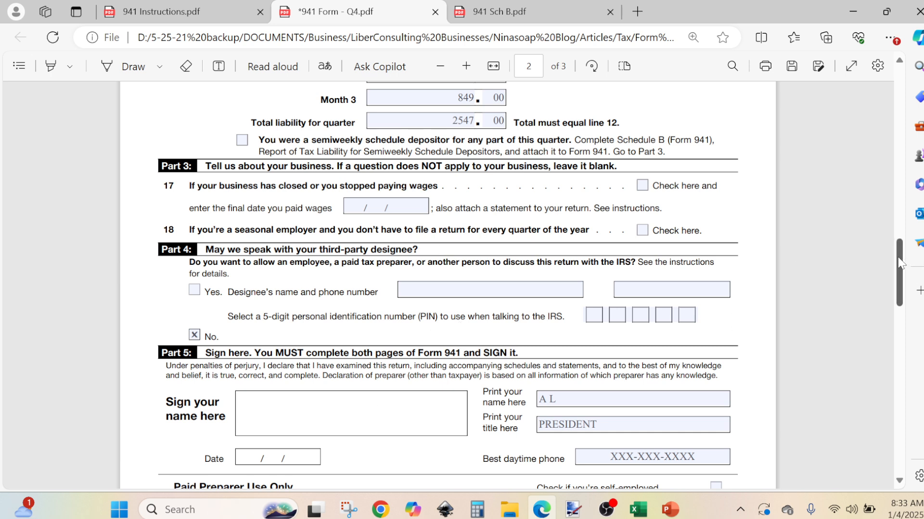
{"action": "scroll", "coordinate": [899, 264], "scroll_direction": "down", "scroll_amount": 3}
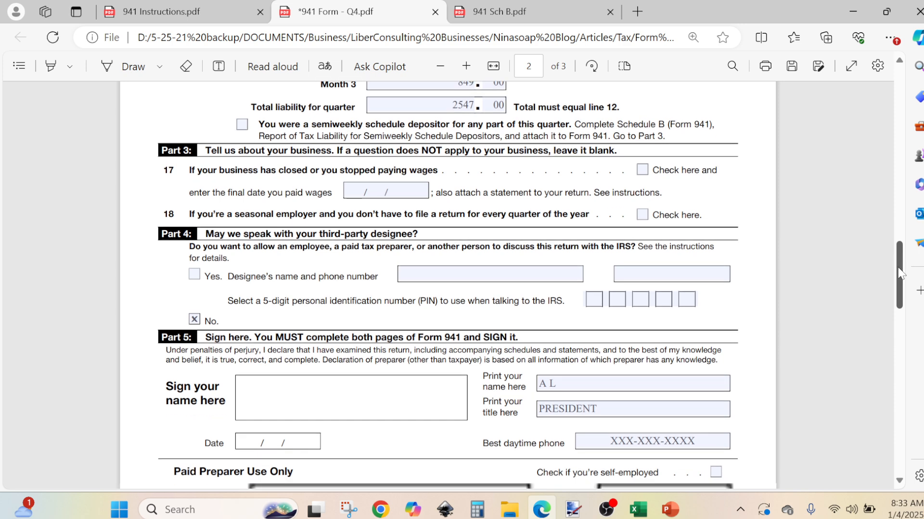
{"action": "scroll", "coordinate": [899, 294], "scroll_direction": "down", "scroll_amount": 10}
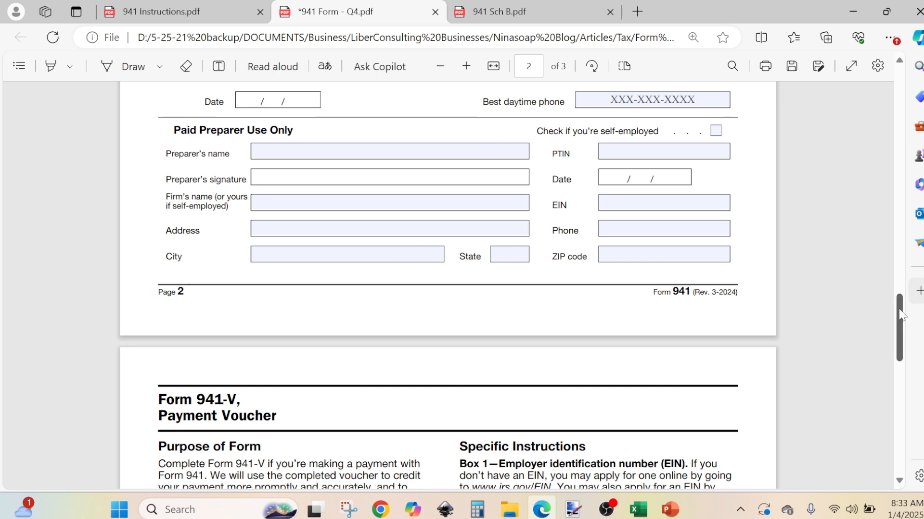
{"action": "mouse_move", "coordinate": [902, 315]}
{"action": "left_mouse_down"}
{"action": "mouse_move", "coordinate": [898, 420]}
{"action": "mouse_move", "coordinate": [889, 272]}
{"action": "left_mouse_up"}
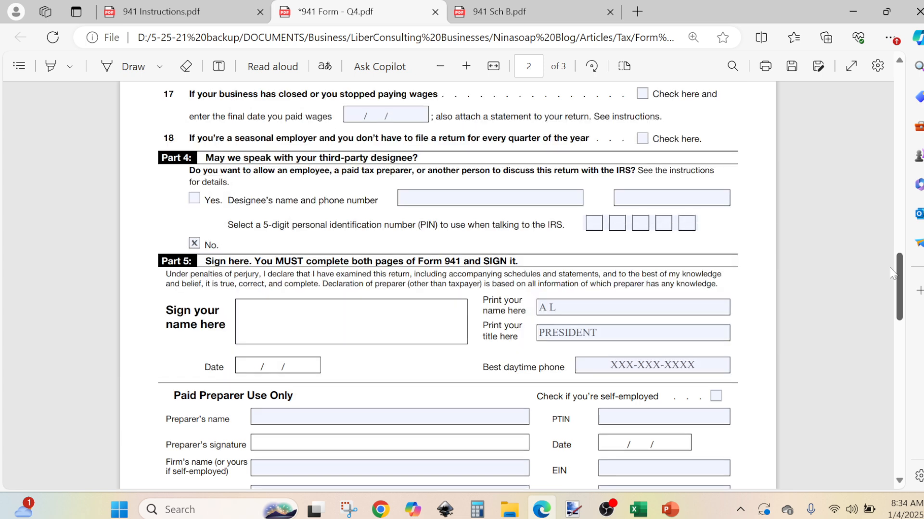
{"action": "left_click_drag", "start_coordinate": [892, 273], "coordinate": [894, 257]}
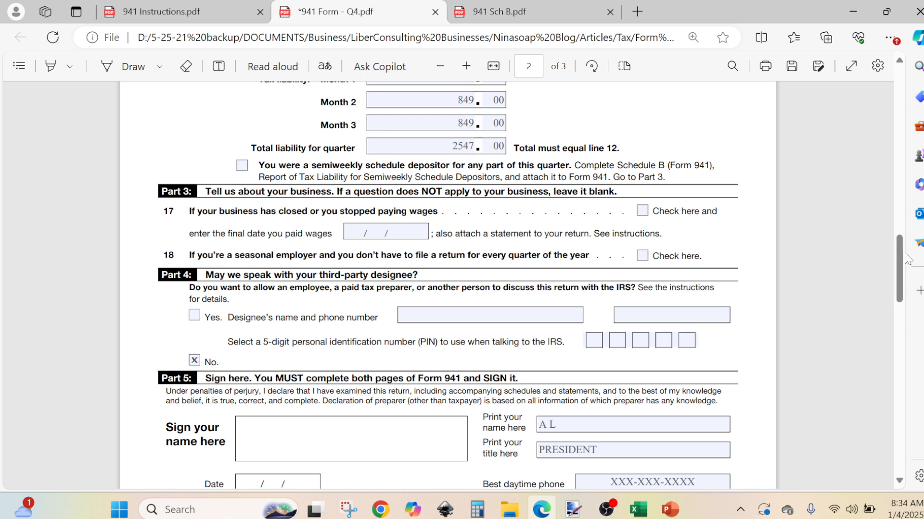
Read the Form 941-V Payment Voucher instructions on page 3, including when to make payments with Form 941.
{"action": "scroll", "coordinate": [901, 287], "scroll_direction": "down", "scroll_amount": 3}
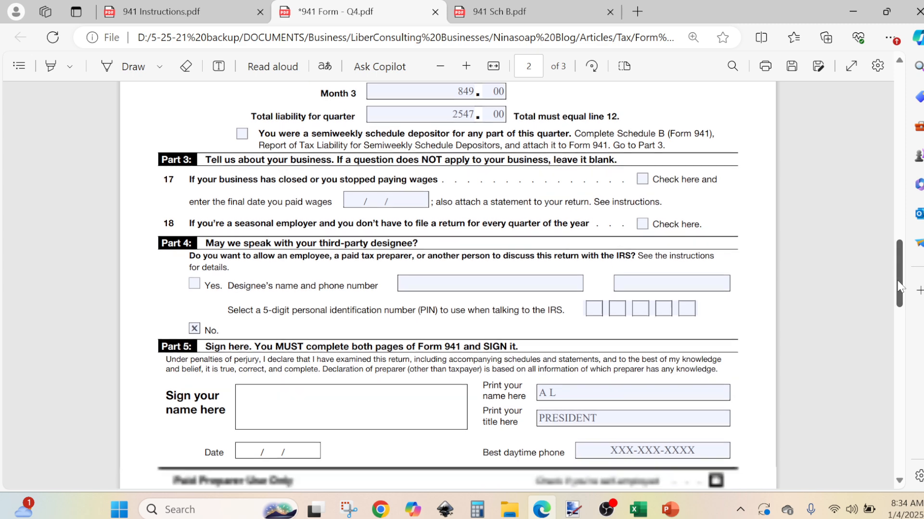
{"action": "scroll", "coordinate": [901, 288], "scroll_direction": "down", "scroll_amount": 6}
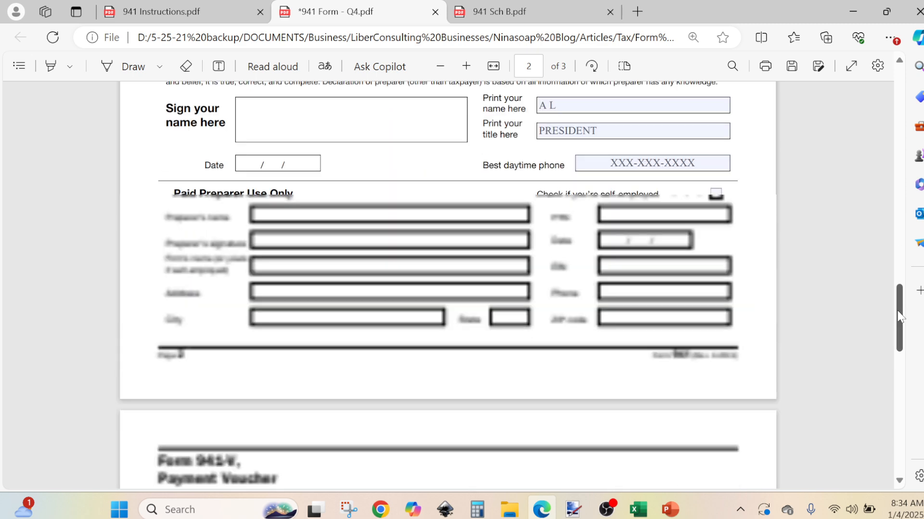
{"action": "scroll", "coordinate": [900, 318], "scroll_direction": "down", "scroll_amount": 5}
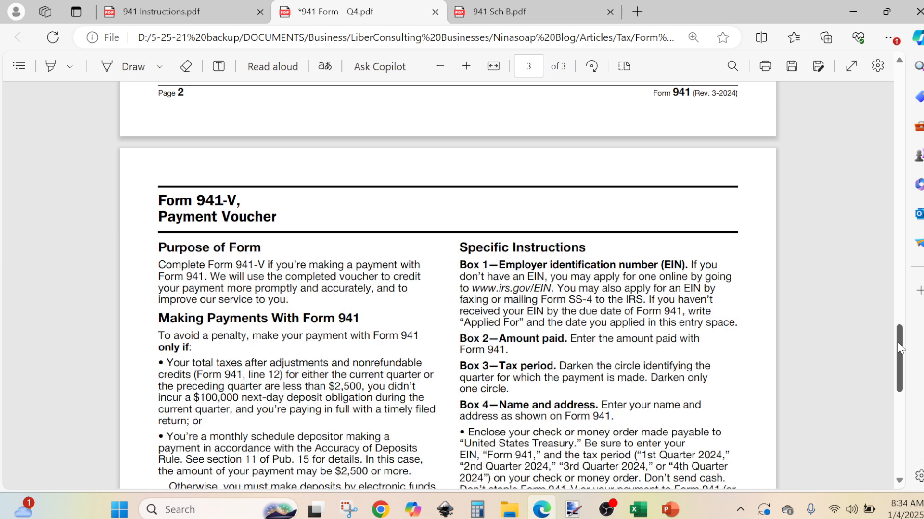
{"action": "scroll", "coordinate": [899, 347], "scroll_direction": "down", "scroll_amount": 1}
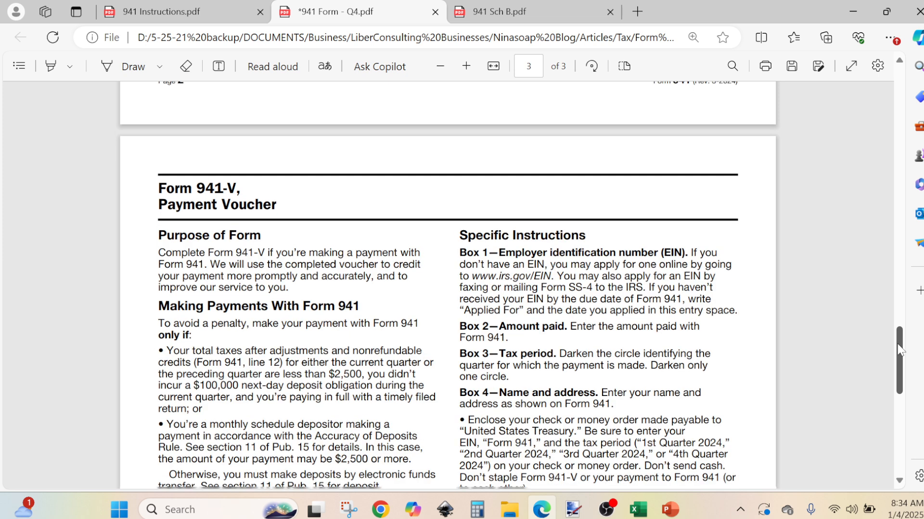
{"action": "scroll", "coordinate": [894, 354], "scroll_direction": "down", "scroll_amount": 2}
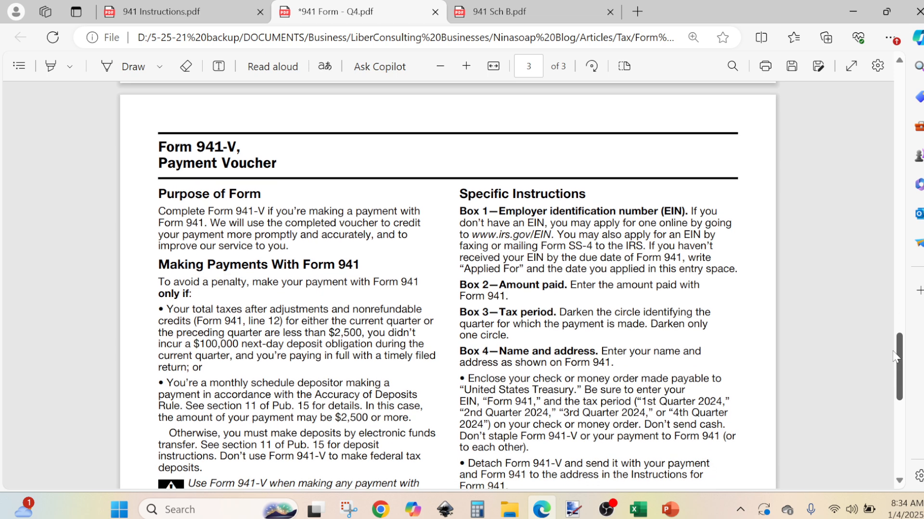
{"action": "scroll", "coordinate": [378, 289], "scroll_direction": "down", "scroll_amount": 1}
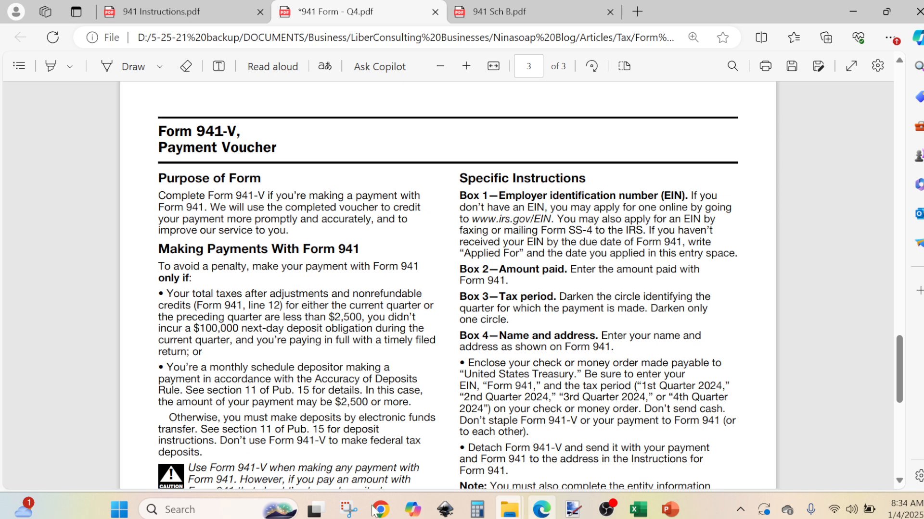
Switch to the IRS website in Chrome, look over the payment options including EFTPS, and open the Make a payment page.
{"action": "mouse_move", "coordinate": [380, 509]}
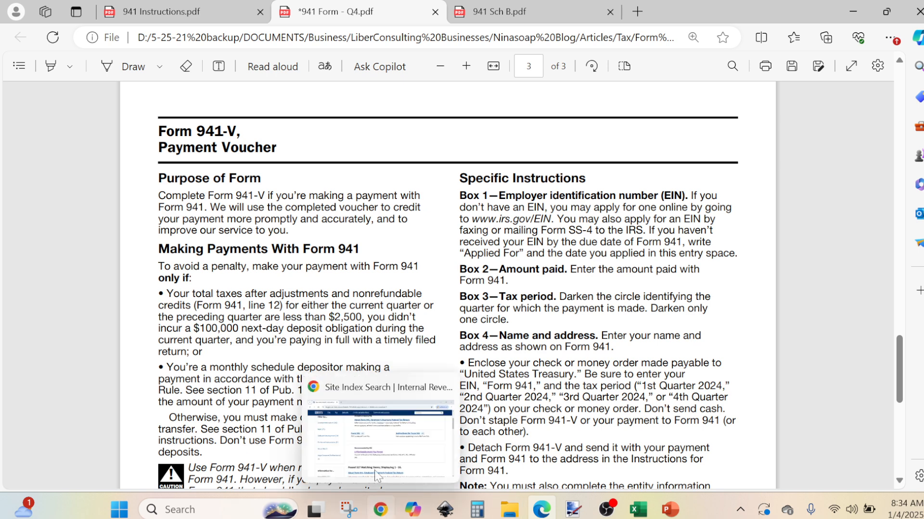
{"action": "left_click", "coordinate": [379, 475]}
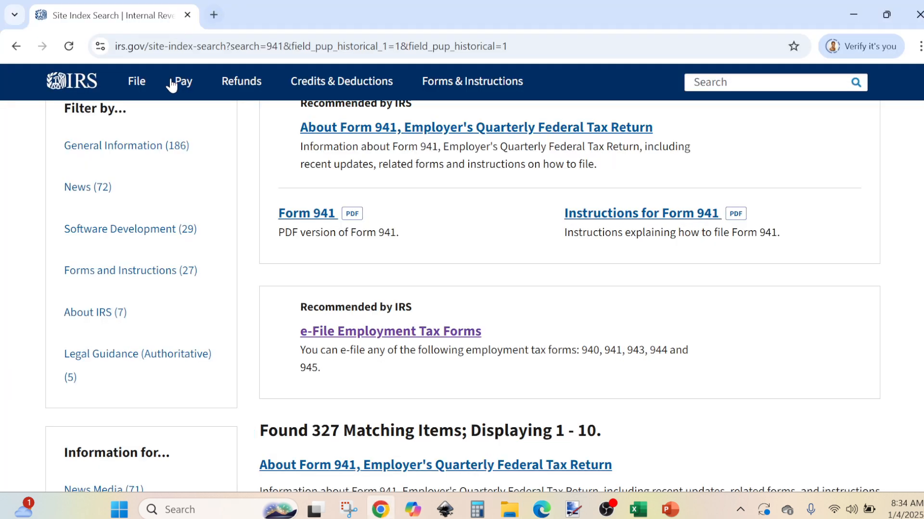
{"action": "mouse_move", "coordinate": [172, 83]}
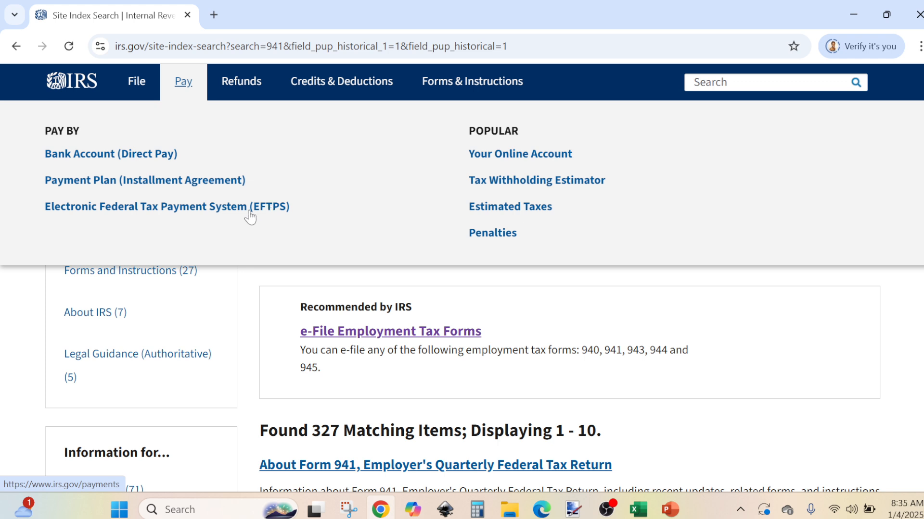
{"action": "left_click", "coordinate": [249, 212]}
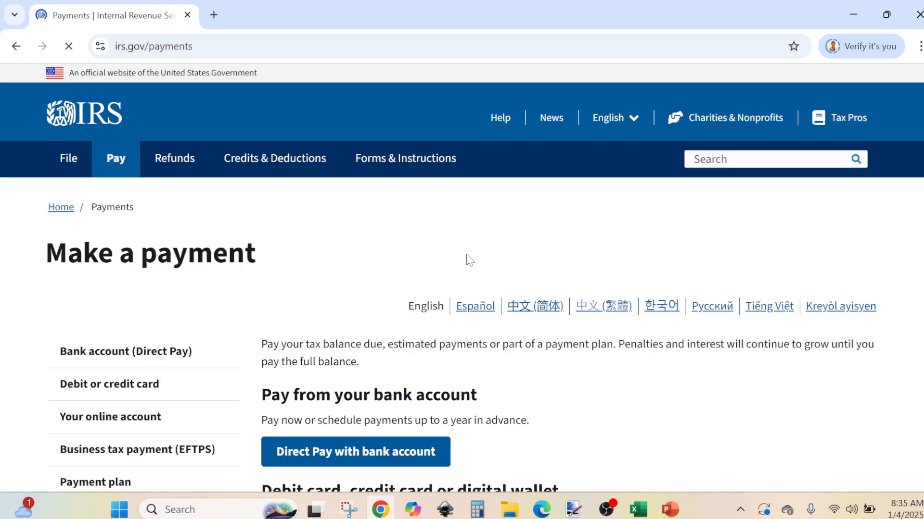
Return to the Form 941 PDF and review page 2 from the signature section back up to the monthly deposit schedule.
{"action": "left_click", "coordinate": [853, 13]}
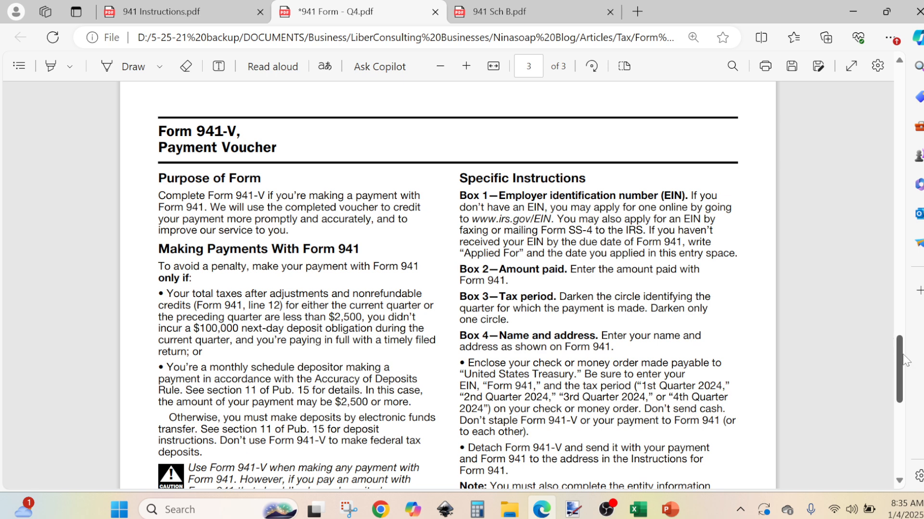
{"action": "scroll", "coordinate": [888, 301], "scroll_direction": "up", "scroll_amount": 5}
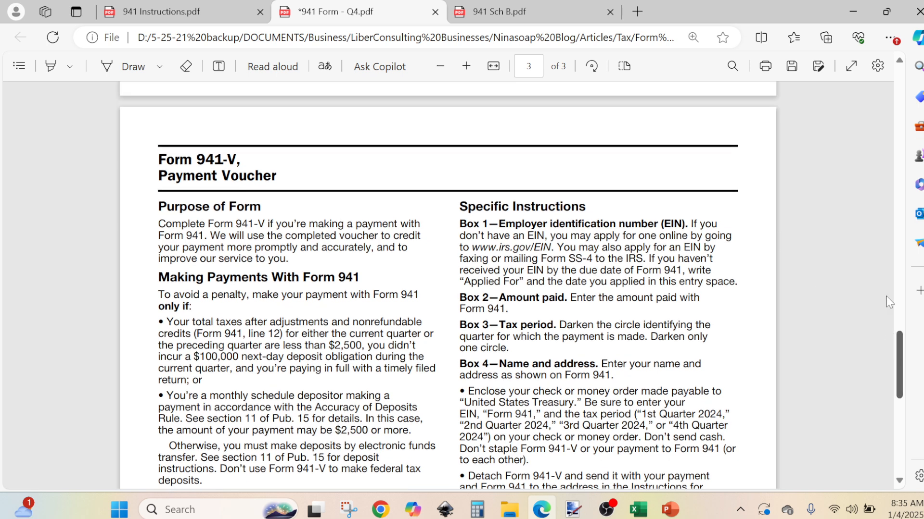
{"action": "scroll", "coordinate": [888, 301], "scroll_direction": "up", "scroll_amount": 2}
{"action": "scroll", "coordinate": [880, 267], "scroll_direction": "up", "scroll_amount": 4}
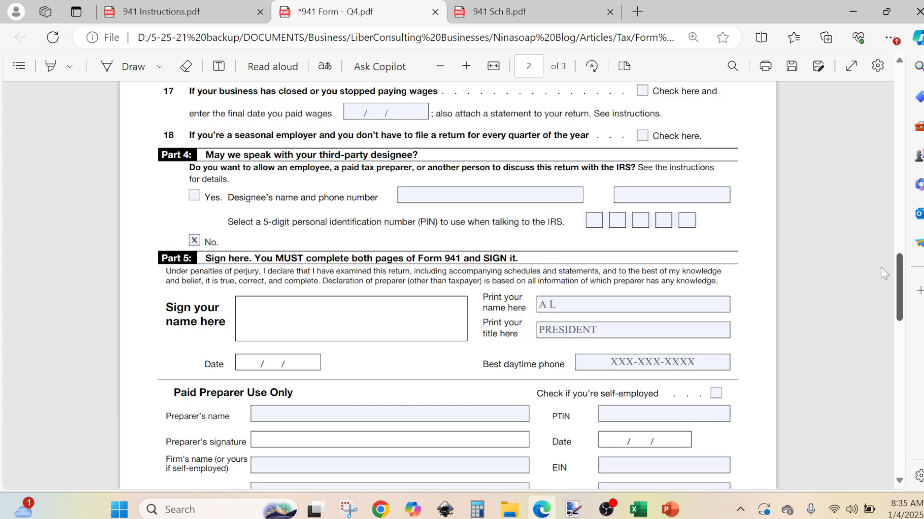
{"action": "scroll", "coordinate": [881, 255], "scroll_direction": "up", "scroll_amount": 2}
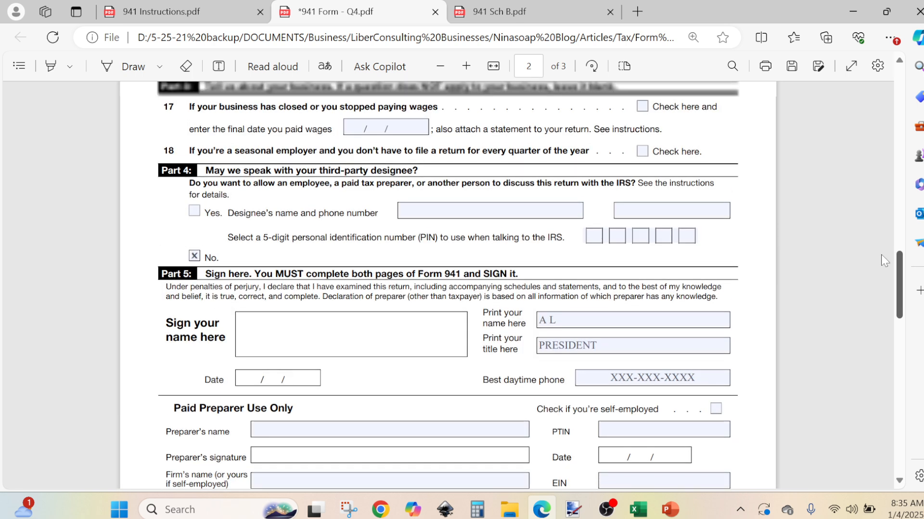
{"action": "scroll", "coordinate": [882, 235], "scroll_direction": "up", "scroll_amount": 6}
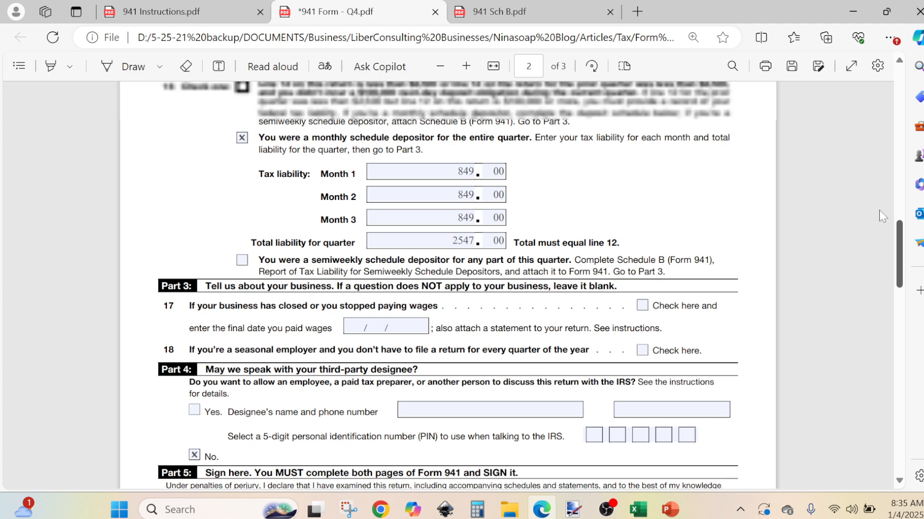
Switch to the Form 941 instructions and look over the tax deposit rules on pages 7 and 8.
{"action": "scroll", "coordinate": [894, 107], "scroll_direction": "up", "scroll_amount": 10}
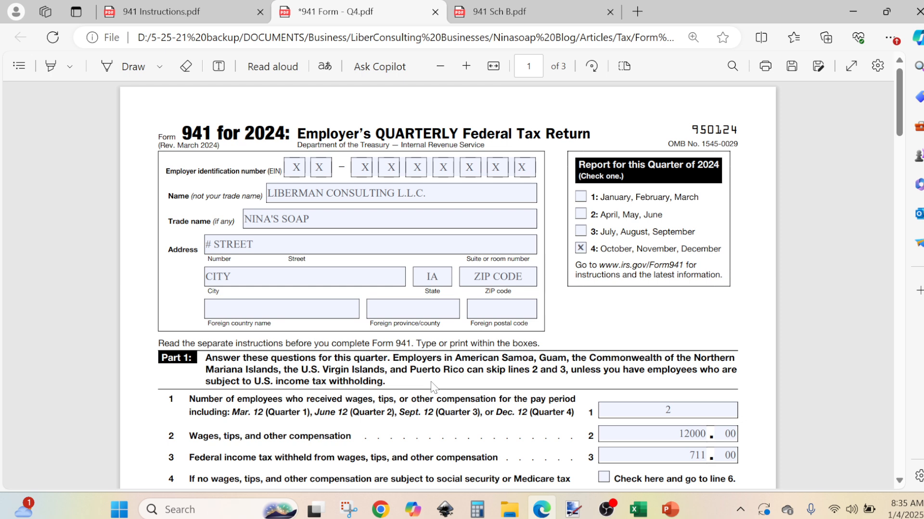
{"action": "left_click", "coordinate": [165, 13]}
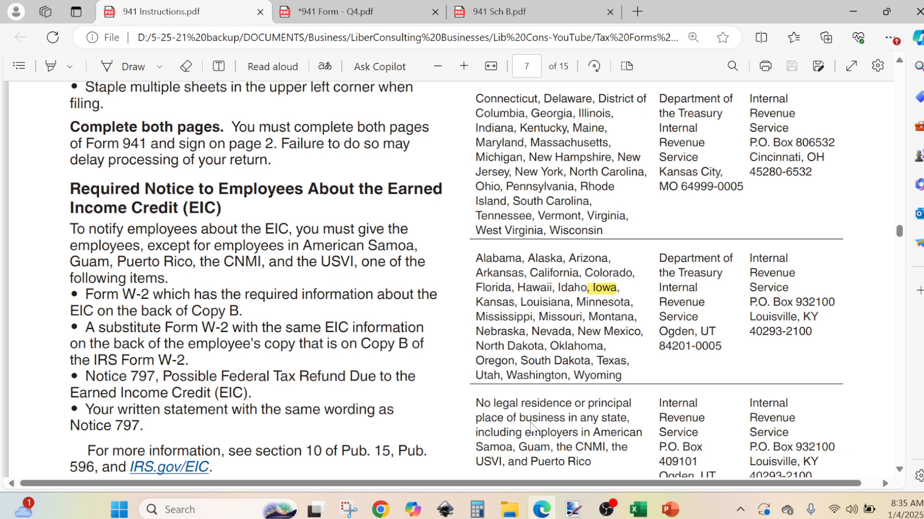
{"action": "left_click", "coordinate": [902, 471]}
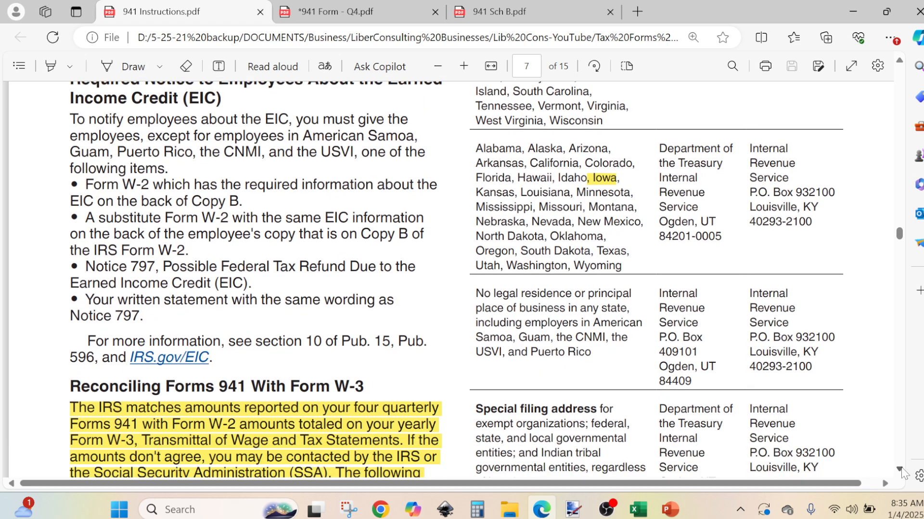
{"action": "left_click_drag", "start_coordinate": [903, 473], "coordinate": [903, 473]}
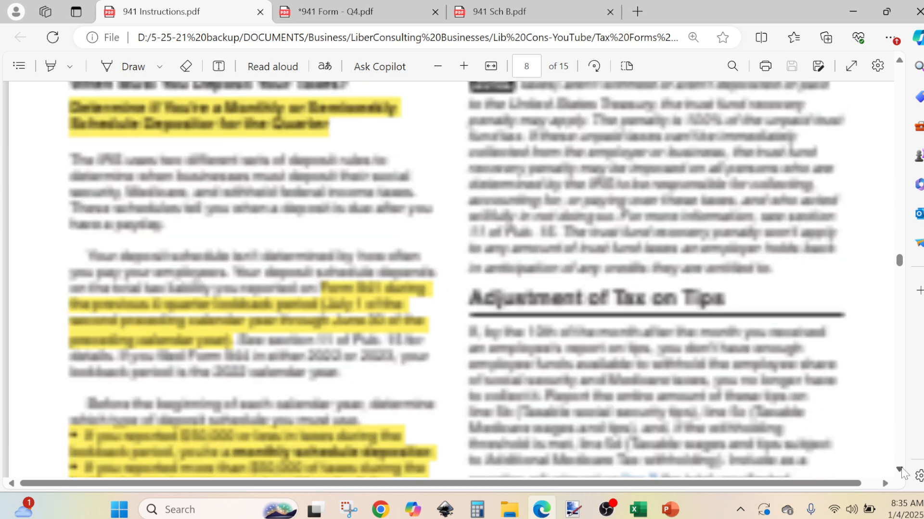
{"action": "left_click", "coordinate": [902, 66]}
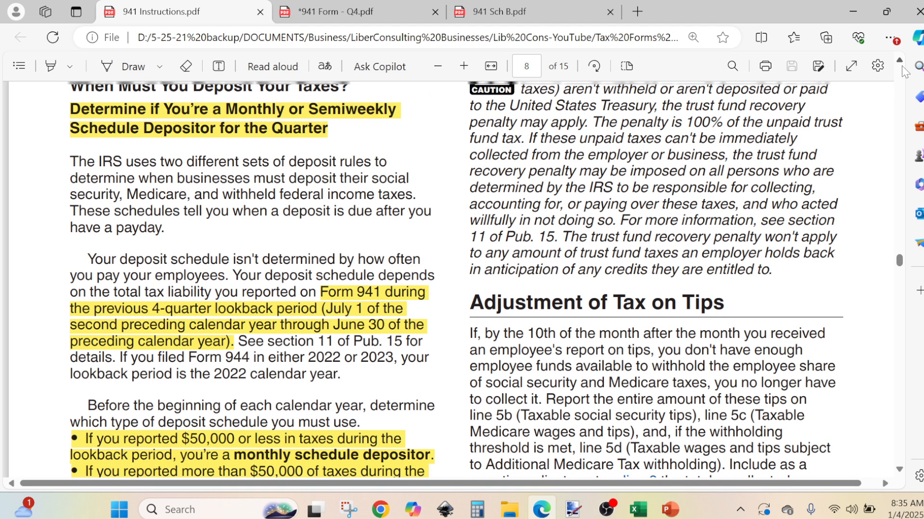
{"action": "left_click_drag", "start_coordinate": [901, 65], "coordinate": [901, 65]}
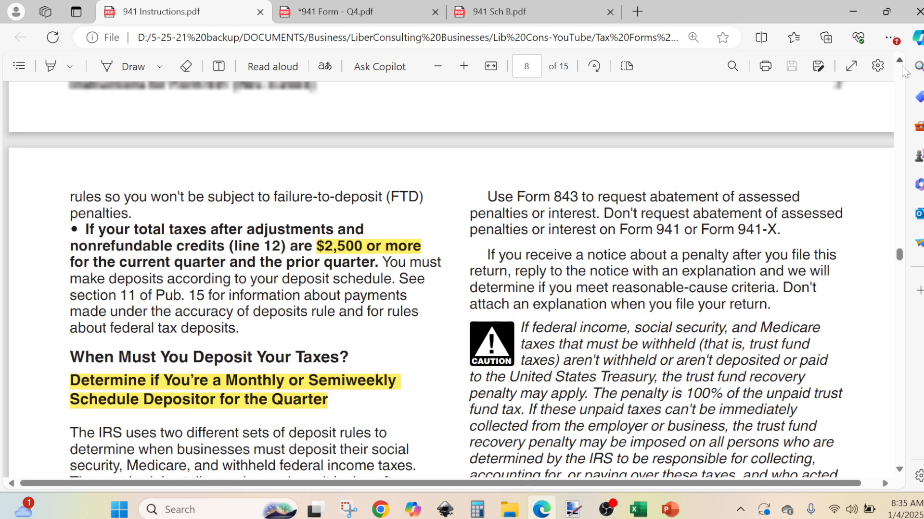
{"action": "scroll", "coordinate": [217, 275], "scroll_direction": "up", "scroll_amount": 5}
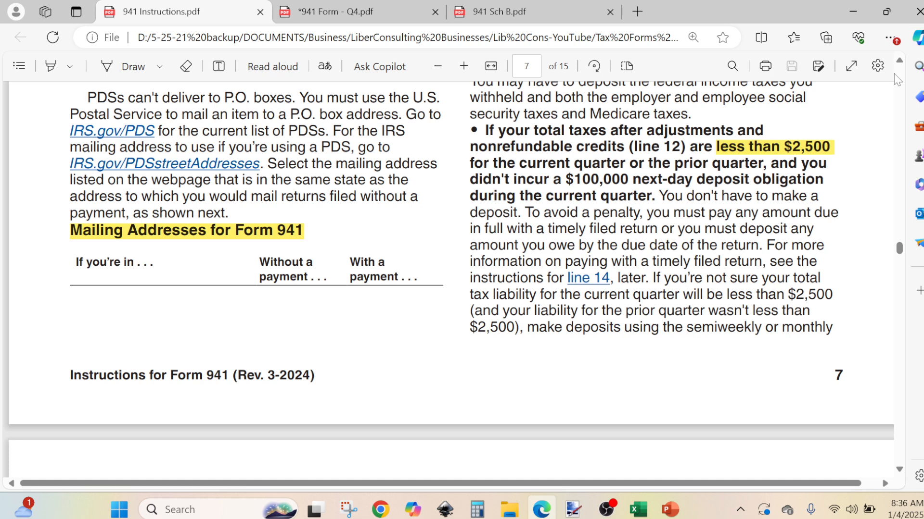
{"action": "left_click", "coordinate": [899, 61]}
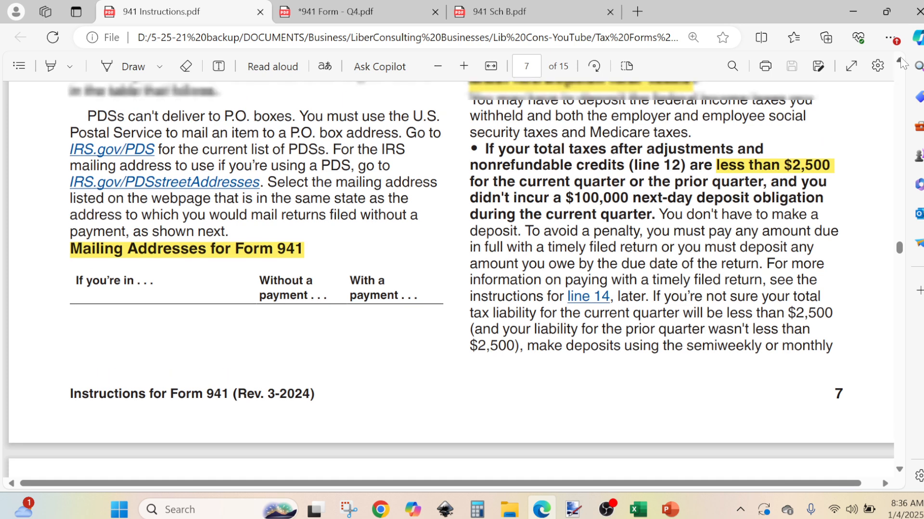
{"action": "scroll", "coordinate": [902, 62], "scroll_direction": "up", "scroll_amount": 8}
{"action": "scroll", "coordinate": [901, 62], "scroll_direction": "up", "scroll_amount": 5}
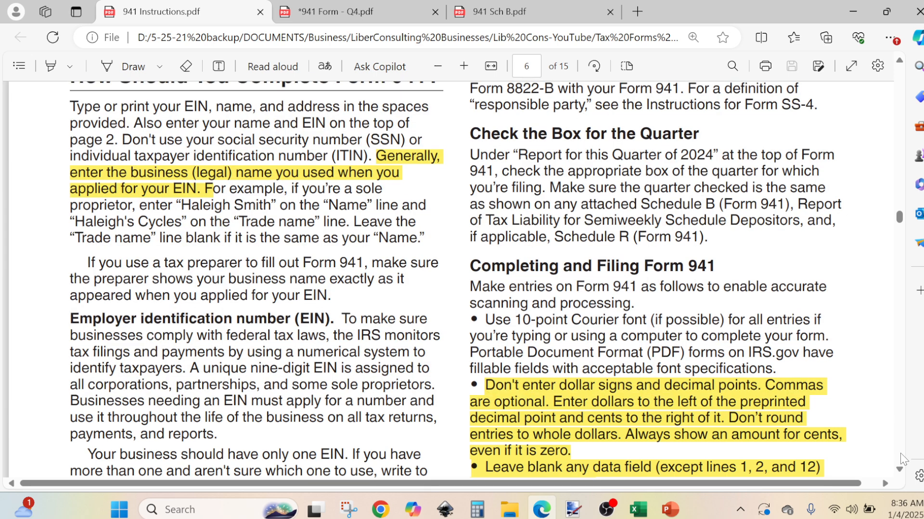
Find the Form 941 mailing address table on page 7 of the instructions and read the row covering Iowa.
{"action": "left_click", "coordinate": [898, 469]}
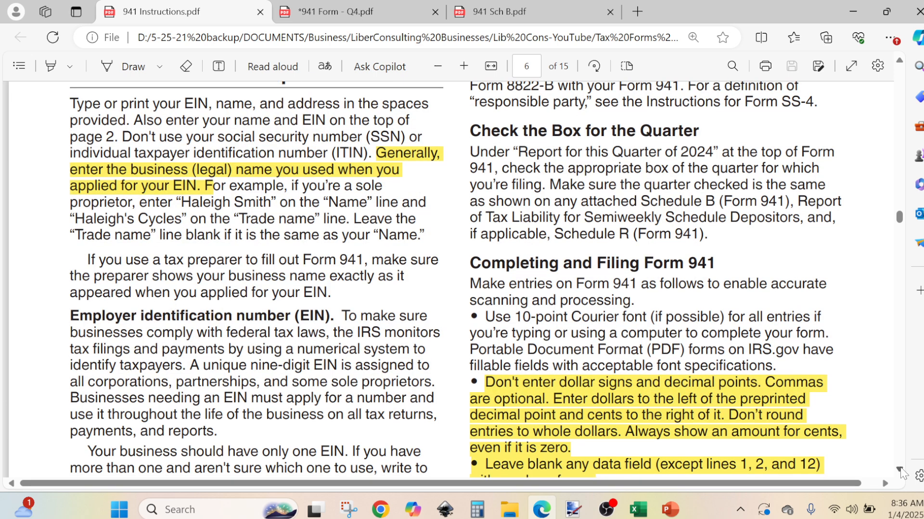
{"action": "scroll", "coordinate": [901, 474], "scroll_direction": "down", "scroll_amount": 10}
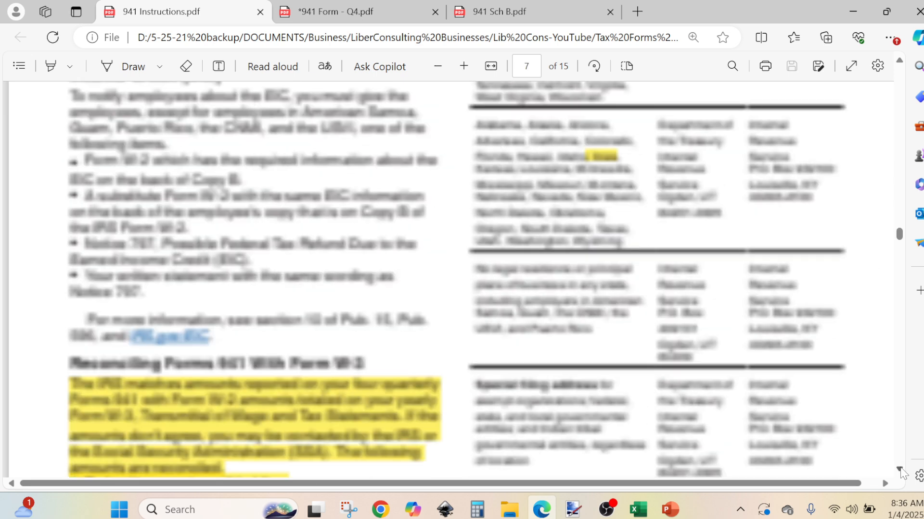
{"action": "scroll", "coordinate": [738, 144], "scroll_direction": "down", "scroll_amount": 5}
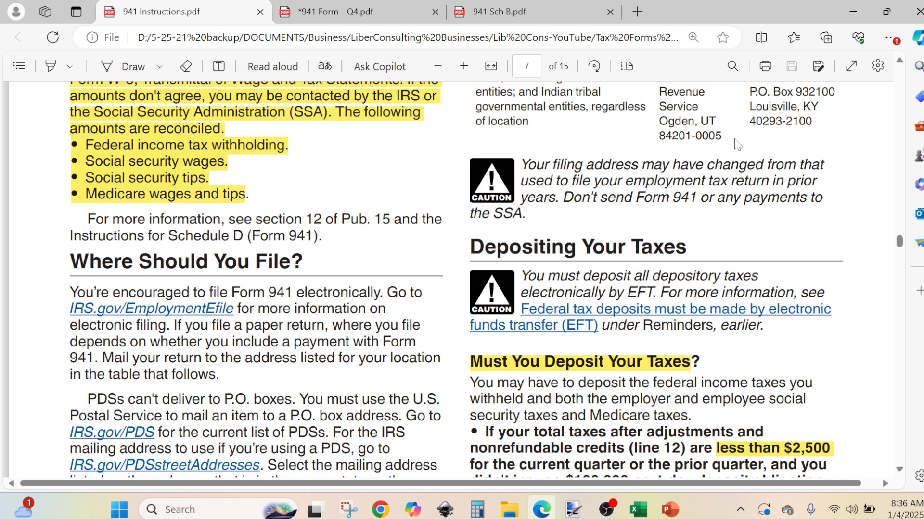
{"action": "scroll", "coordinate": [737, 144], "scroll_direction": "up", "scroll_amount": 2}
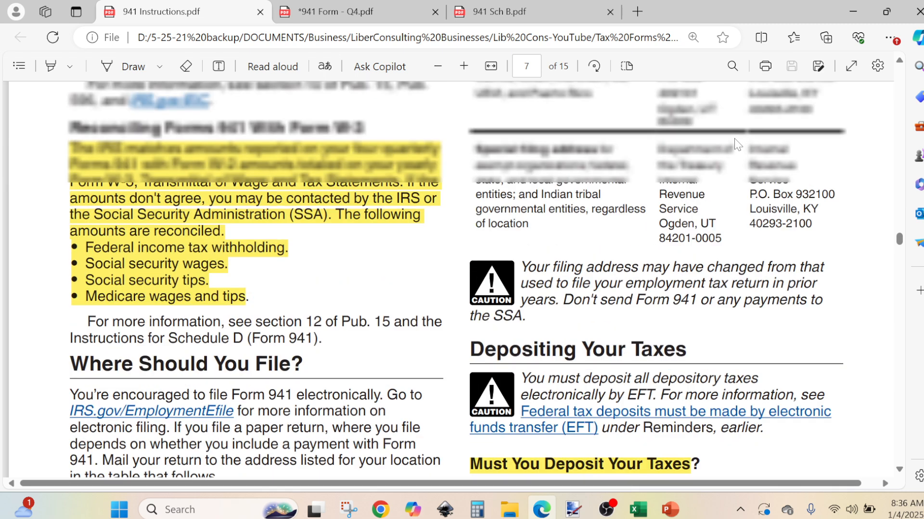
{"action": "scroll", "coordinate": [737, 144], "scroll_direction": "up", "scroll_amount": 3}
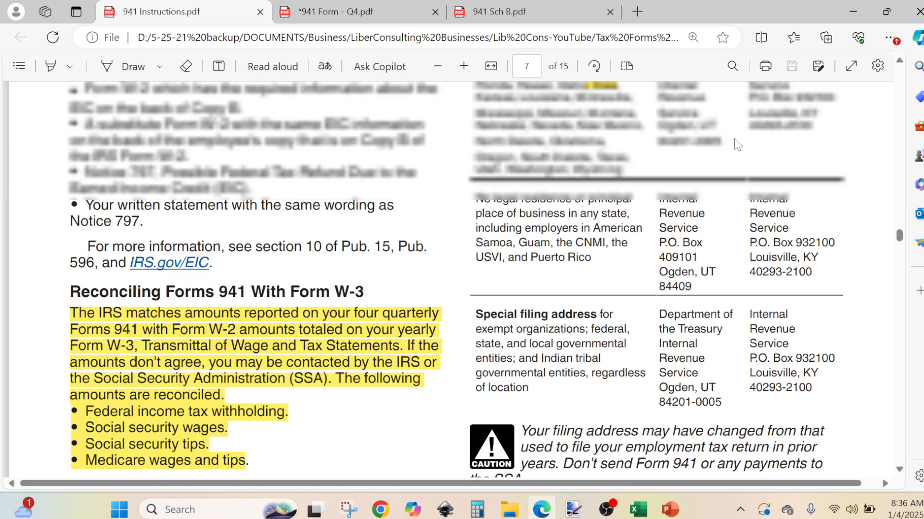
{"action": "scroll", "coordinate": [737, 144], "scroll_direction": "up", "scroll_amount": 2}
{"action": "scroll", "coordinate": [737, 145], "scroll_direction": "up", "scroll_amount": 1}
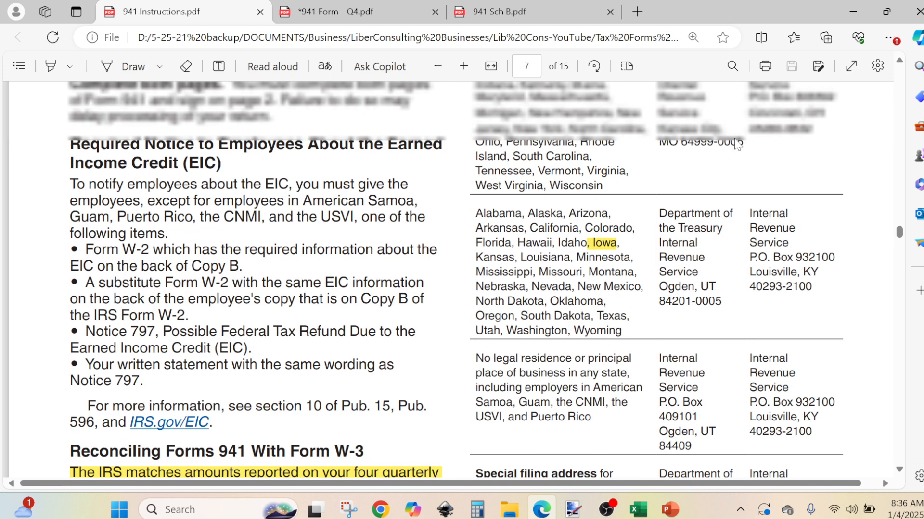
{"action": "scroll", "coordinate": [737, 144], "scroll_direction": "up", "scroll_amount": 1}
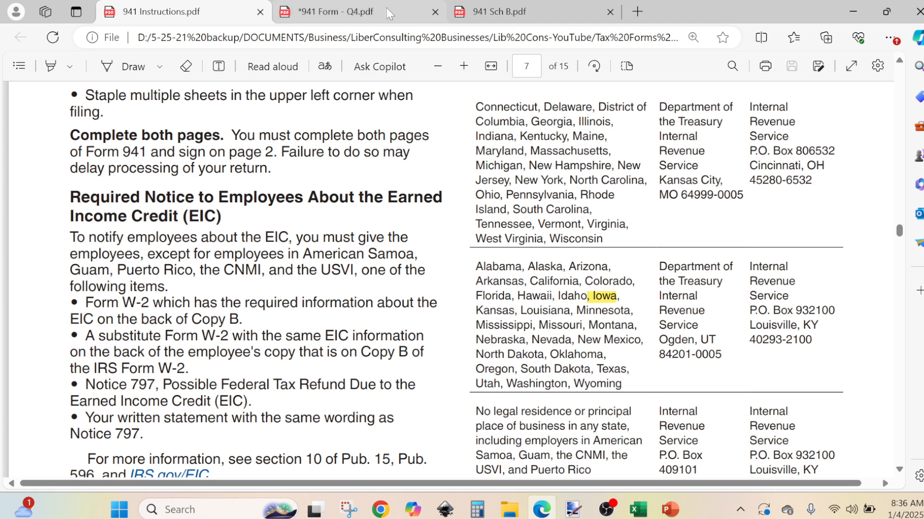
Return to the Form 941 PDF and review the tax lines on page 1 and the deposit schedule on page 2.
{"action": "left_click", "coordinate": [340, 13]}
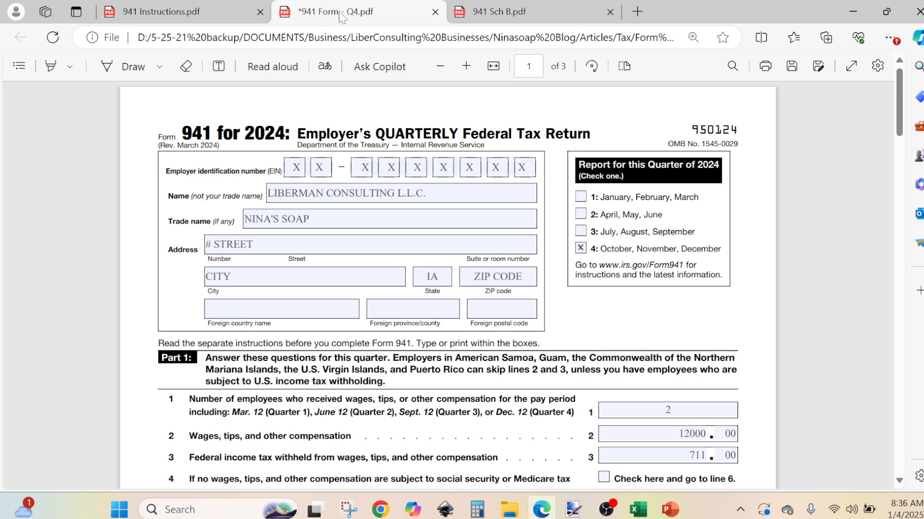
{"action": "scroll", "coordinate": [901, 162], "scroll_direction": "down", "scroll_amount": 1}
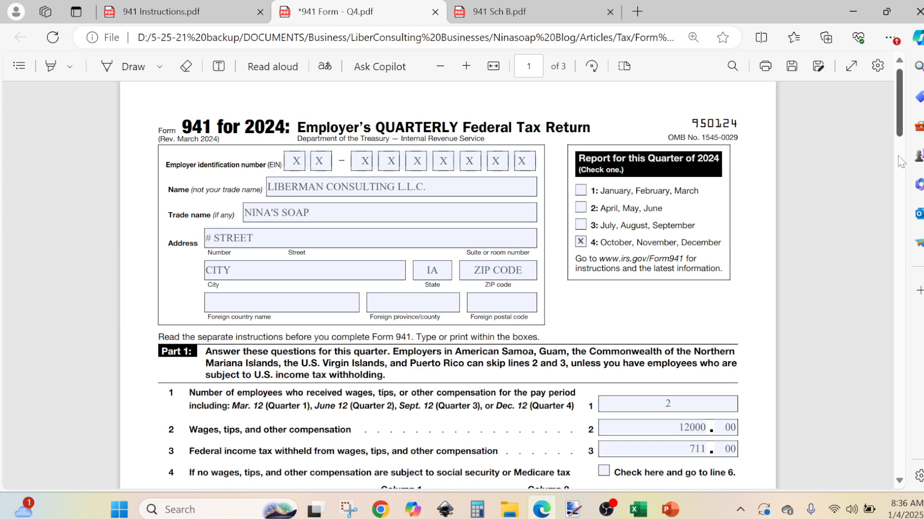
{"action": "left_click", "coordinate": [899, 162]}
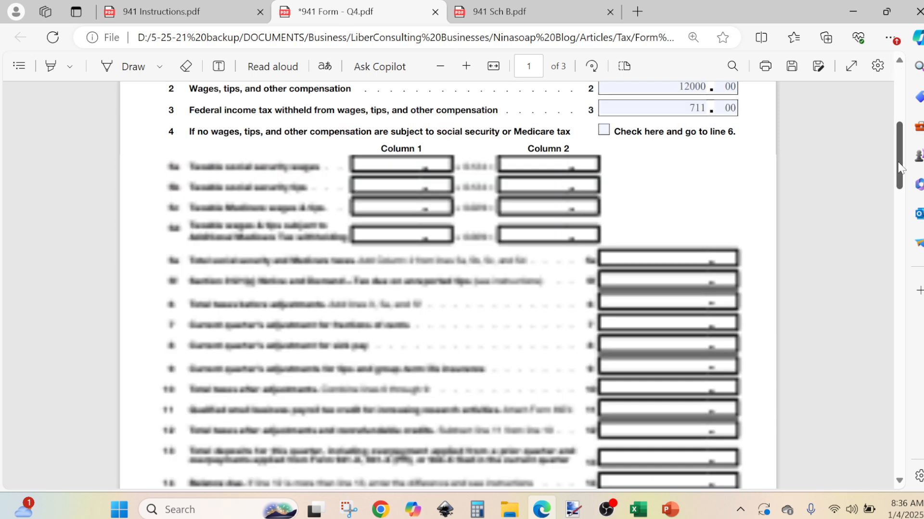
{"action": "mouse_move", "coordinate": [899, 166]}
{"action": "left_mouse_down"}
{"action": "mouse_move", "coordinate": [898, 226]}
{"action": "mouse_move", "coordinate": [901, 176]}
{"action": "left_mouse_up"}
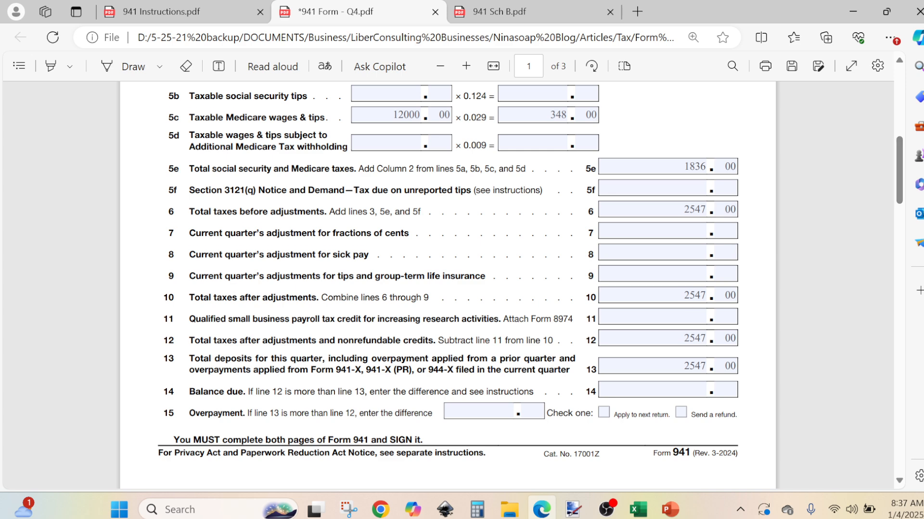
{"action": "scroll", "coordinate": [876, 247], "scroll_direction": "down", "scroll_amount": 1}
{"action": "scroll", "coordinate": [875, 248], "scroll_direction": "down", "scroll_amount": 10}
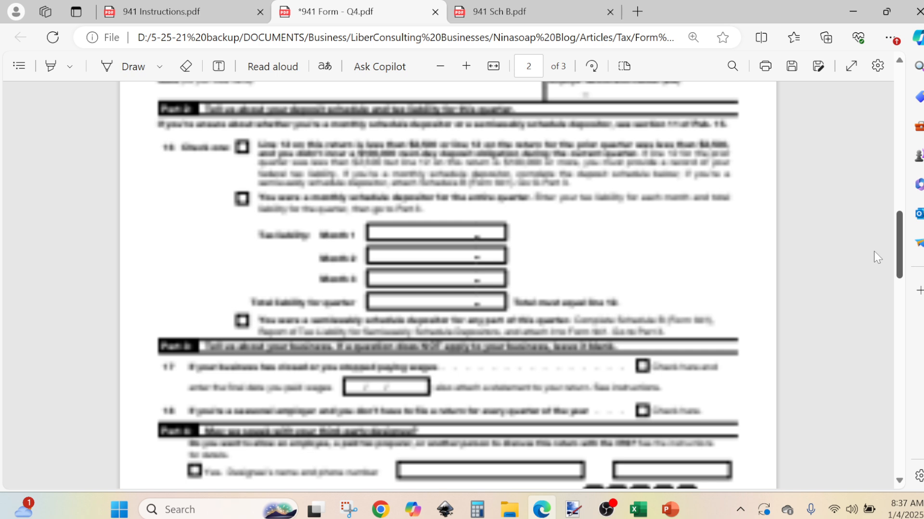
{"action": "scroll", "coordinate": [874, 252], "scroll_direction": "down", "scroll_amount": 1}
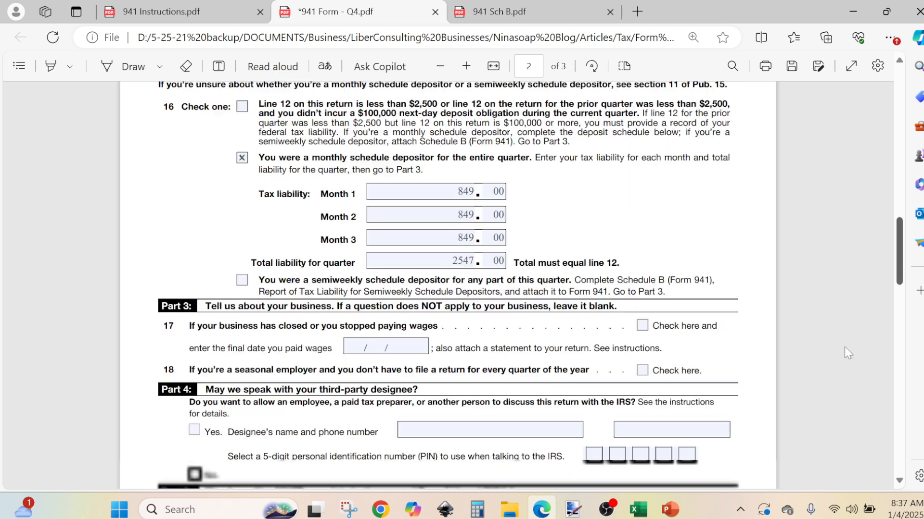
{"action": "scroll", "coordinate": [844, 352], "scroll_direction": "down", "scroll_amount": 10}
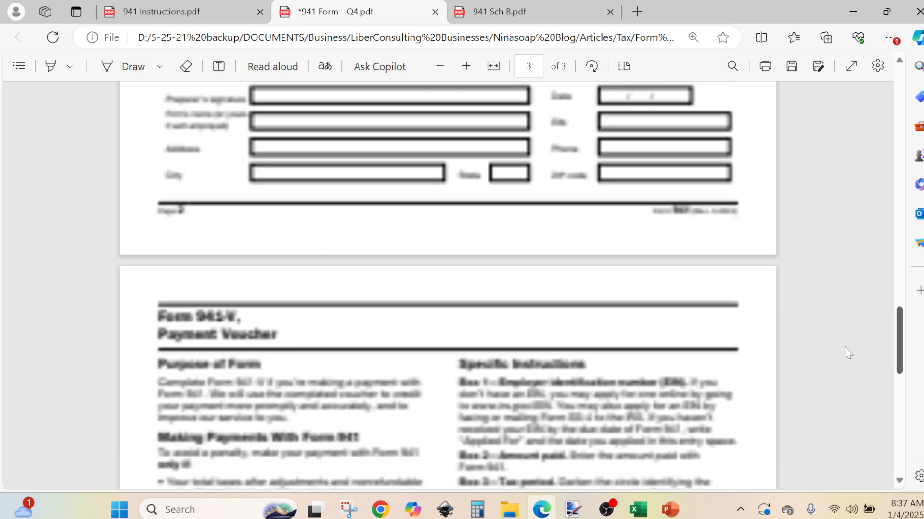
{"action": "scroll", "coordinate": [845, 347], "scroll_direction": "up", "scroll_amount": 15}
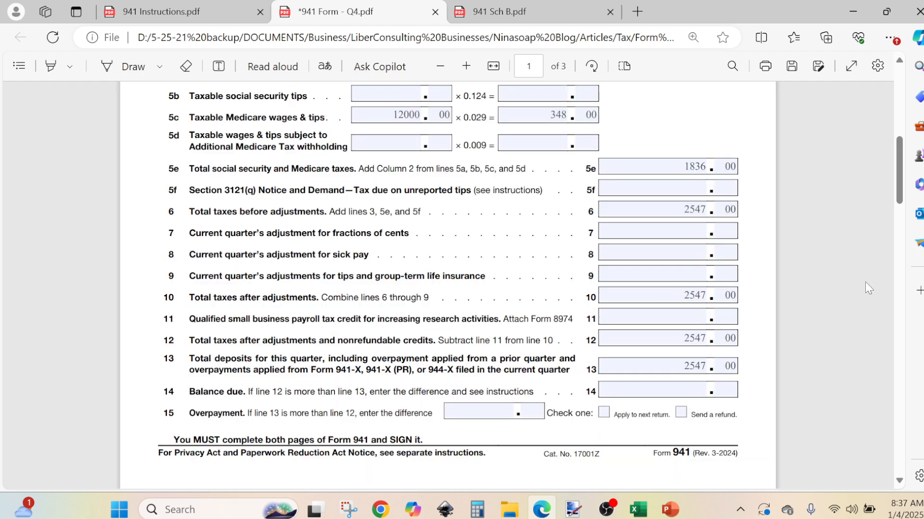
Go to page 3 of the form and read the Form 941-V instructions on making and enclosing payments.
{"action": "scroll", "coordinate": [904, 254], "scroll_direction": "down", "scroll_amount": 1}
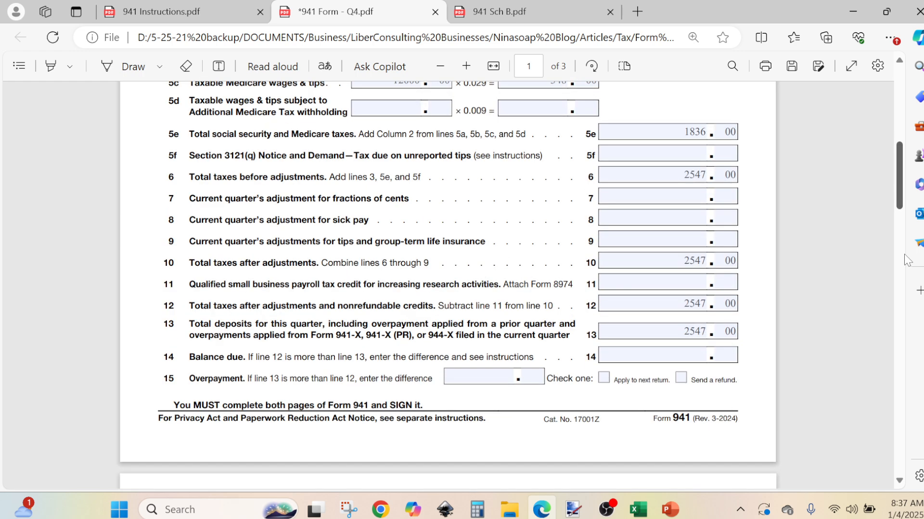
{"action": "scroll", "coordinate": [904, 254], "scroll_direction": "down", "scroll_amount": 8}
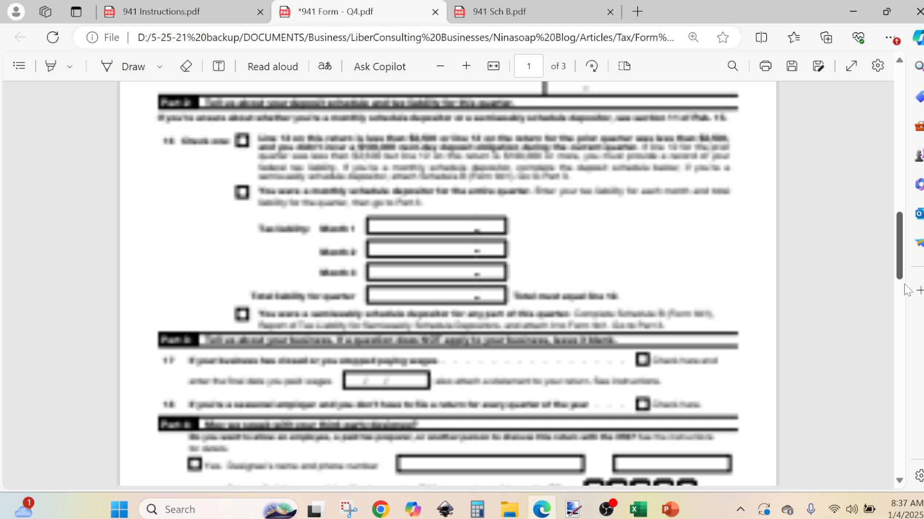
{"action": "scroll", "coordinate": [904, 289], "scroll_direction": "down", "scroll_amount": 8}
{"action": "scroll", "coordinate": [903, 340], "scroll_direction": "down", "scroll_amount": 3}
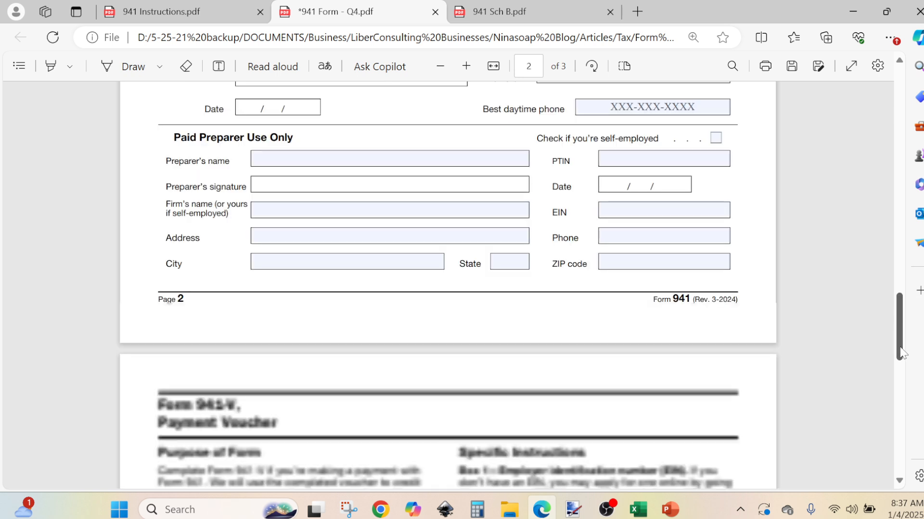
{"action": "scroll", "coordinate": [899, 419], "scroll_direction": "down", "scroll_amount": 2}
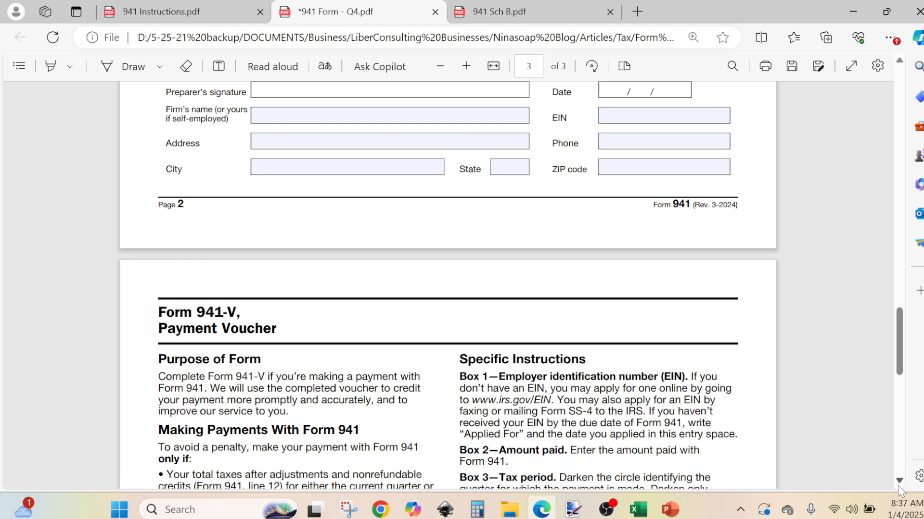
{"action": "scroll", "coordinate": [897, 486], "scroll_direction": "down", "scroll_amount": 8}
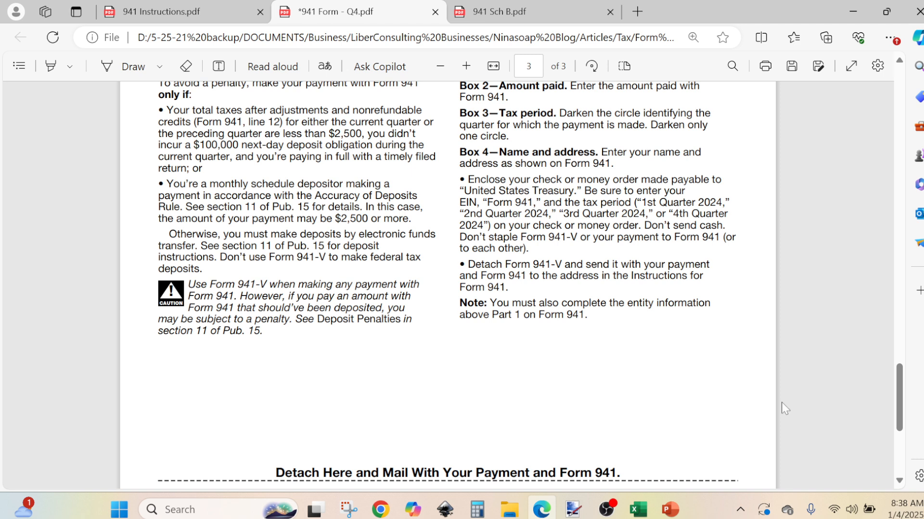
Examine the Form 941-V payment voucher's fields for EIN, payment amount, tax period, business name and address.
{"action": "left_click", "coordinate": [899, 481]}
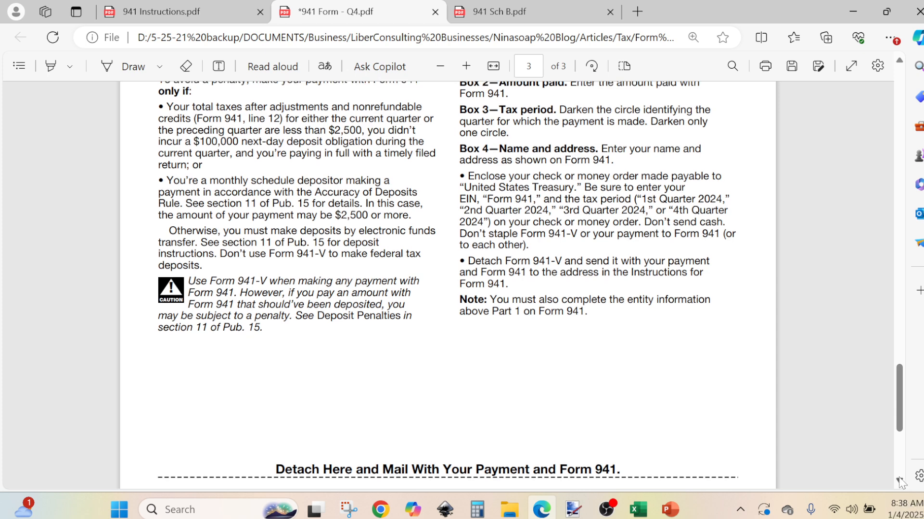
{"action": "left_click", "coordinate": [899, 481]}
{"action": "left_click", "coordinate": [899, 481]}
{"action": "left_click", "coordinate": [899, 480]}
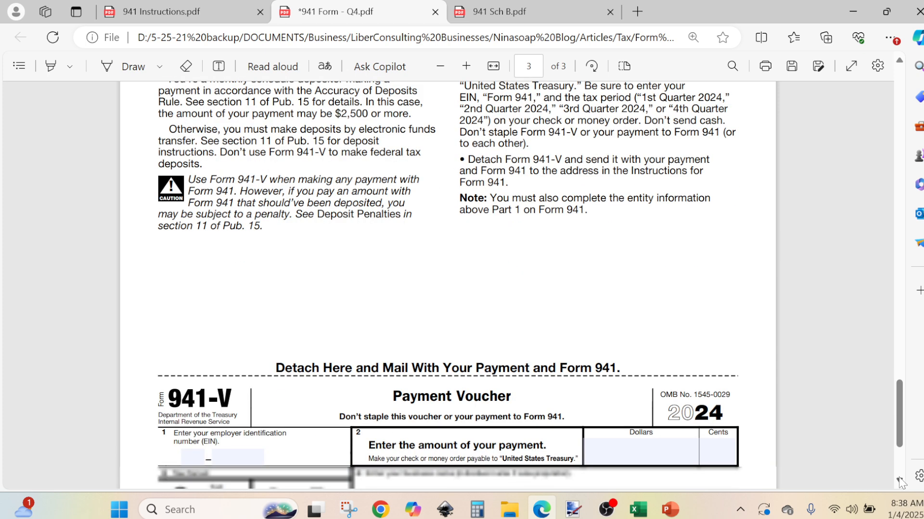
{"action": "left_click", "coordinate": [899, 480]}
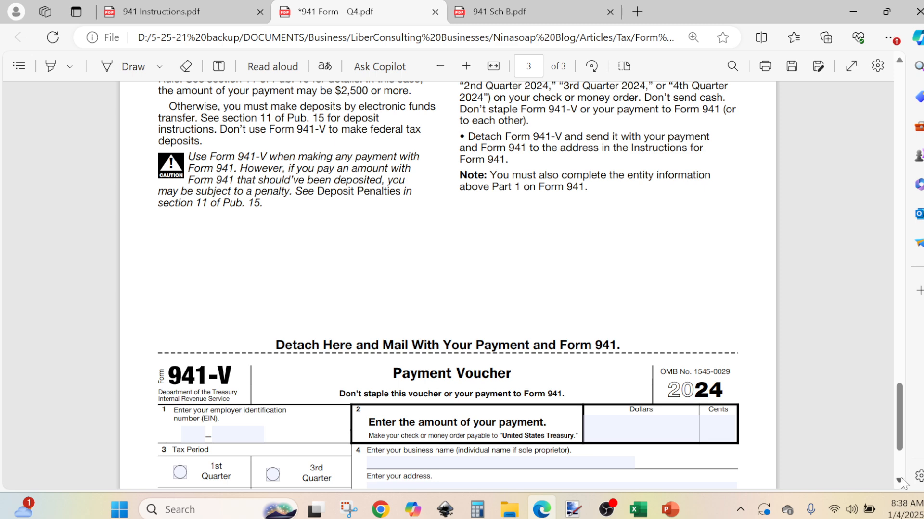
{"action": "left_click", "coordinate": [900, 481]}
{"action": "left_click", "coordinate": [899, 481]}
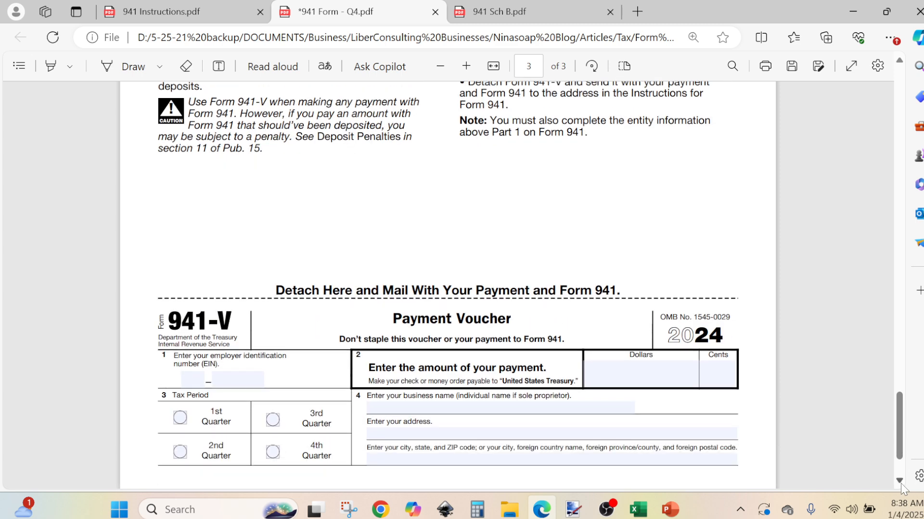
{"action": "left_click", "coordinate": [899, 481]}
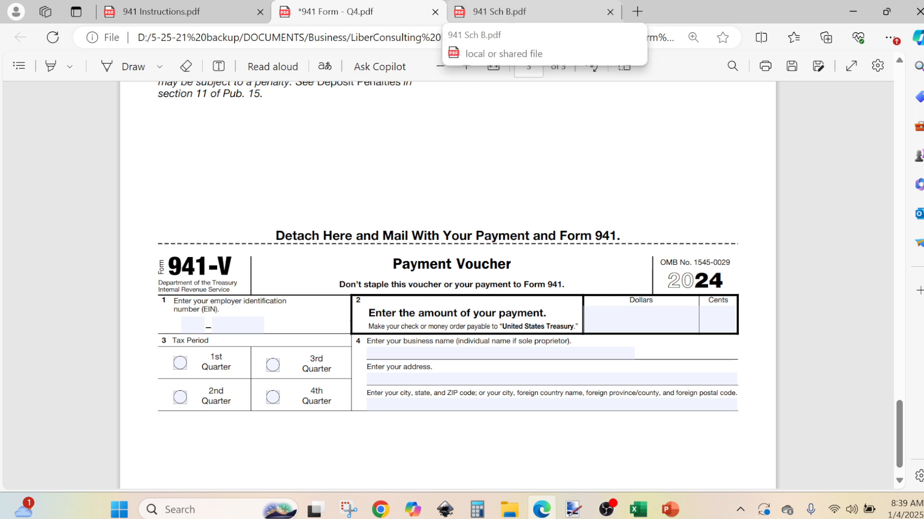
Return to the Form 941 instructions and check the Iowa row and the with-payment and without-payment columns of the page 7 mailing address table.
{"action": "left_click", "coordinate": [138, 16]}
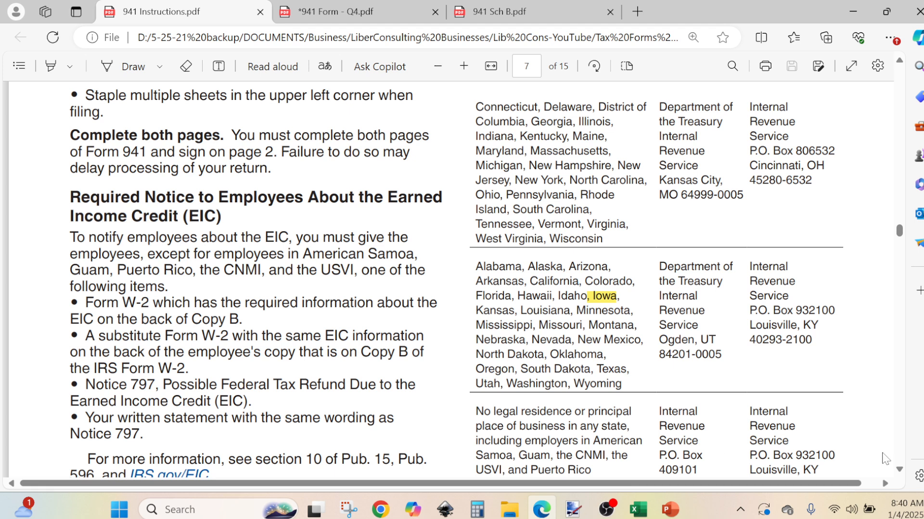
{"action": "left_click", "coordinate": [898, 469]}
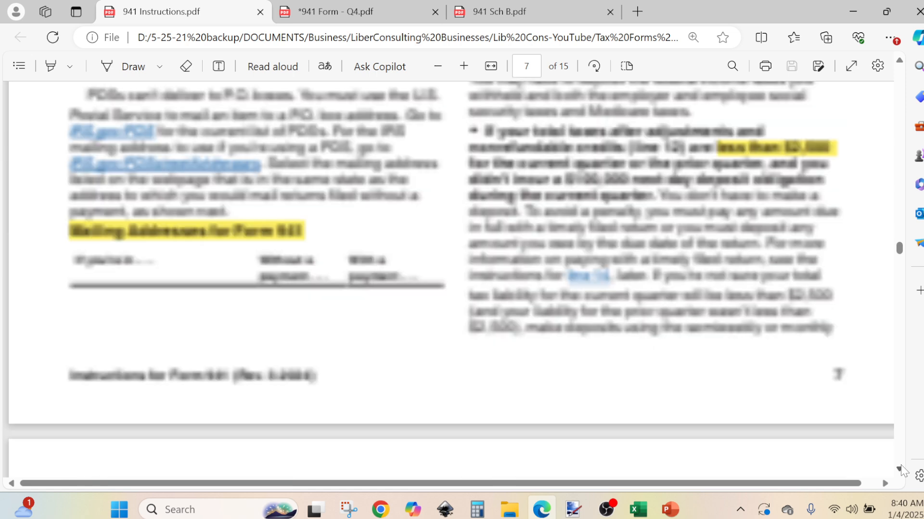
{"action": "left_click", "coordinate": [899, 351]}
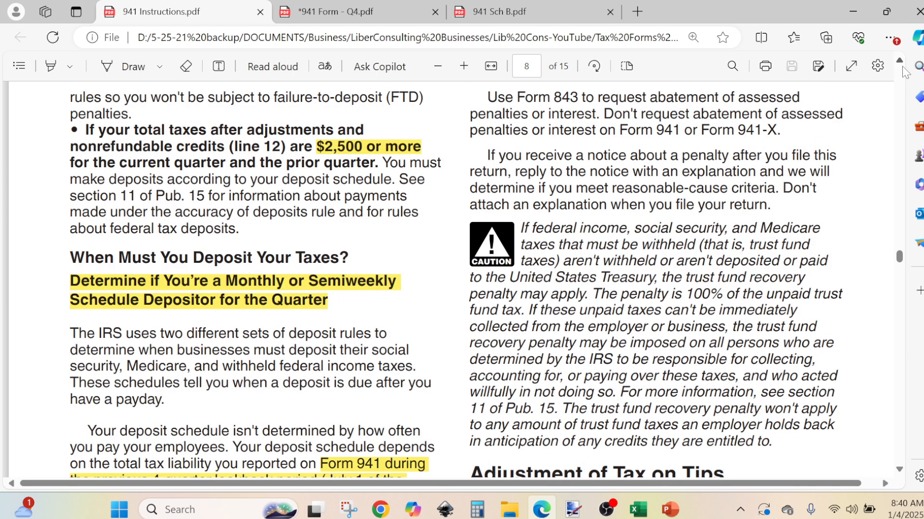
{"action": "left_click", "coordinate": [900, 63]}
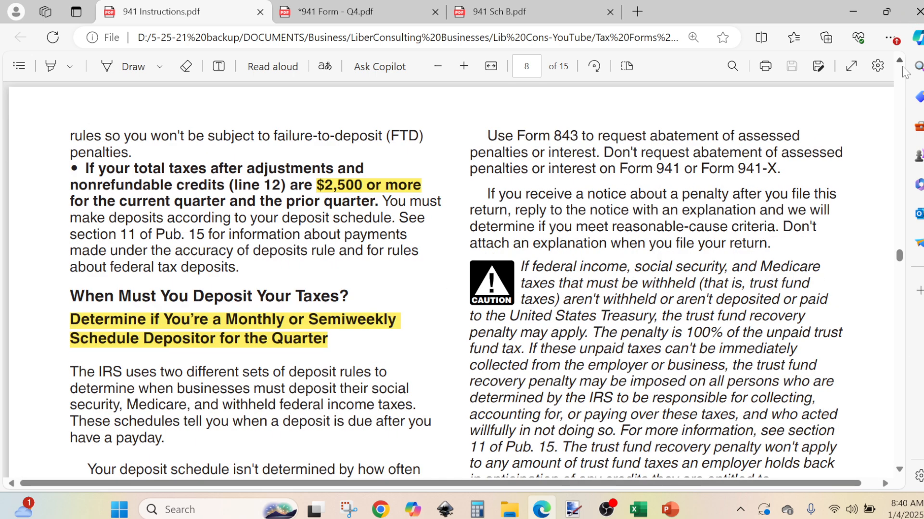
{"action": "left_click", "coordinate": [903, 44]}
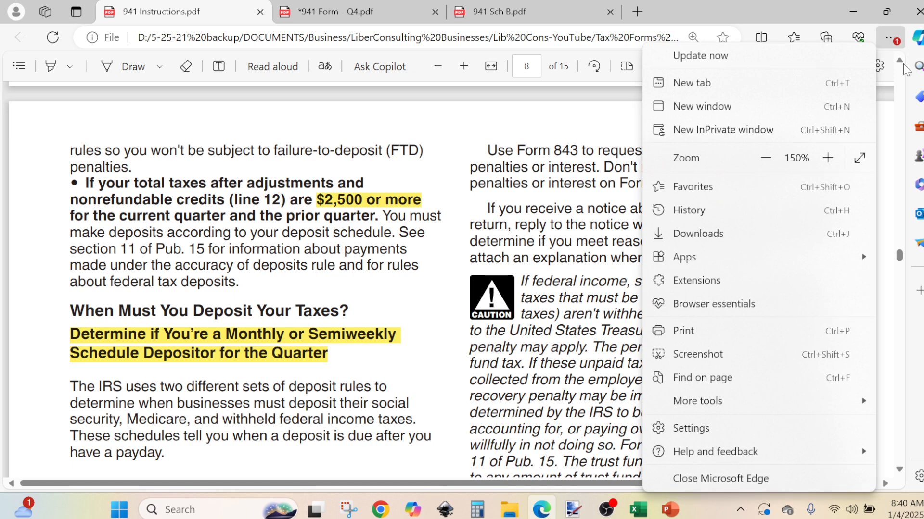
{"action": "left_click", "coordinate": [903, 65]}
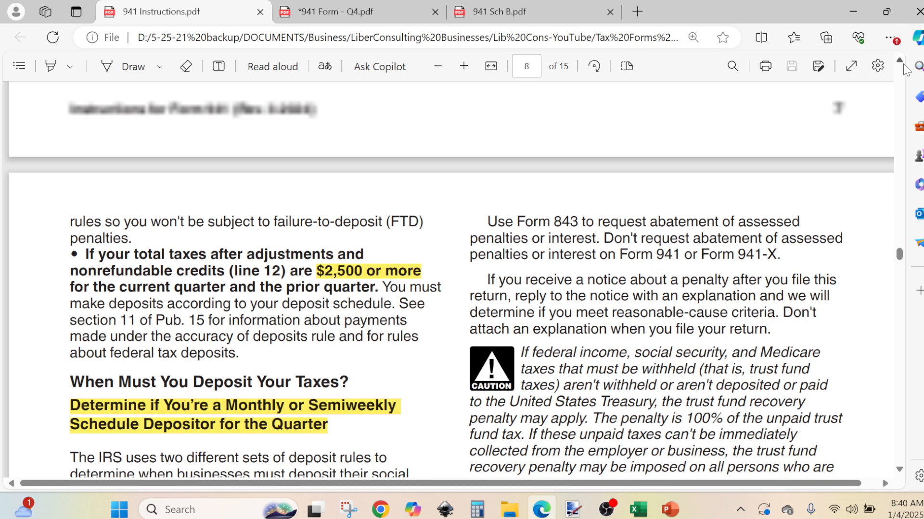
{"action": "scroll", "coordinate": [903, 63], "scroll_direction": "up", "scroll_amount": 3}
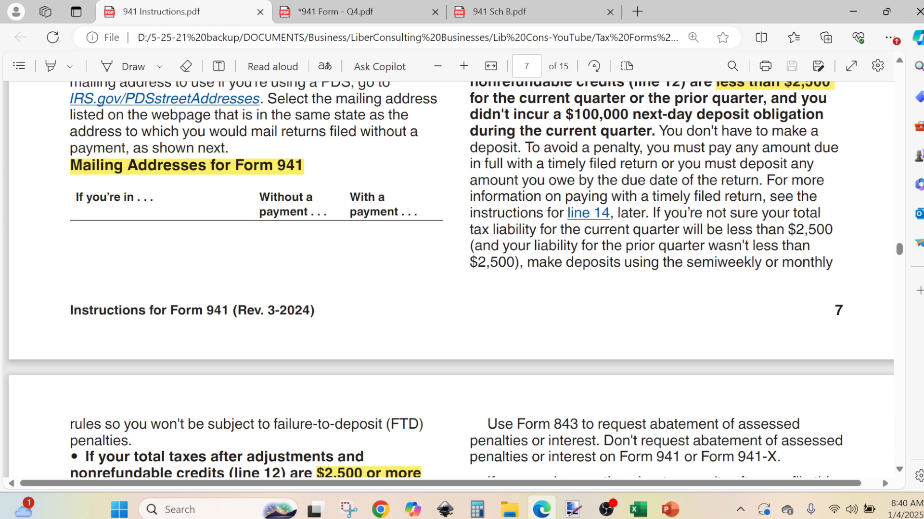
Go back to page 1 of the Form 941 PDF and look through the return down to the page 3 payment voucher.
{"action": "left_click", "coordinate": [346, 10]}
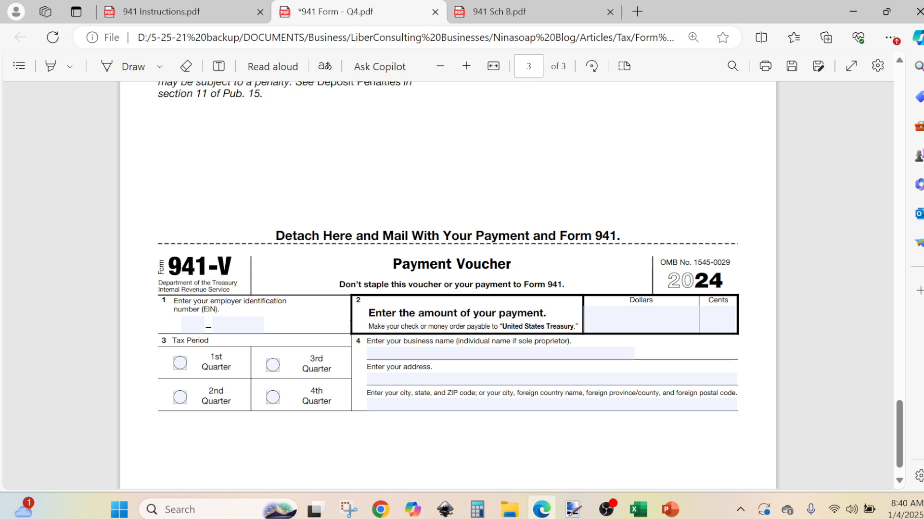
{"action": "left_click", "coordinate": [528, 66]}
{"action": "type", "text": "1"}
{"action": "key", "text": "Return"}
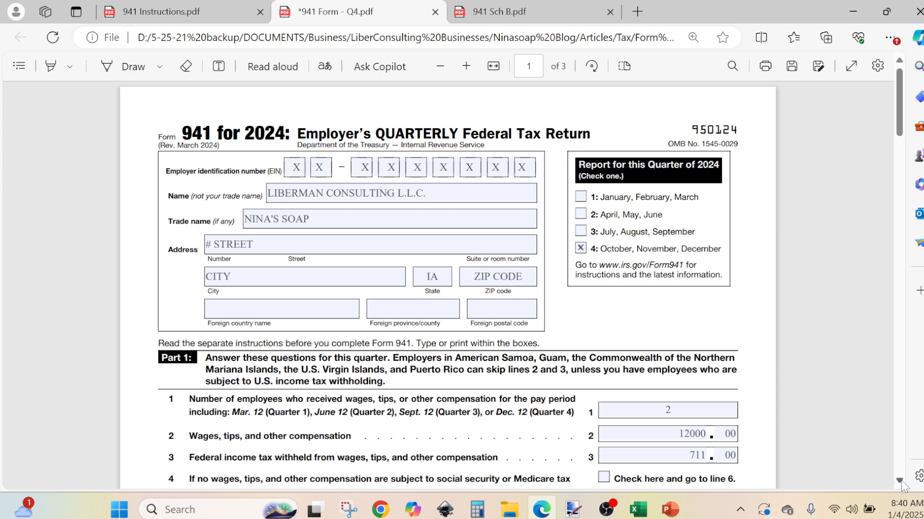
{"action": "scroll", "coordinate": [901, 484], "scroll_direction": "down", "scroll_amount": 3}
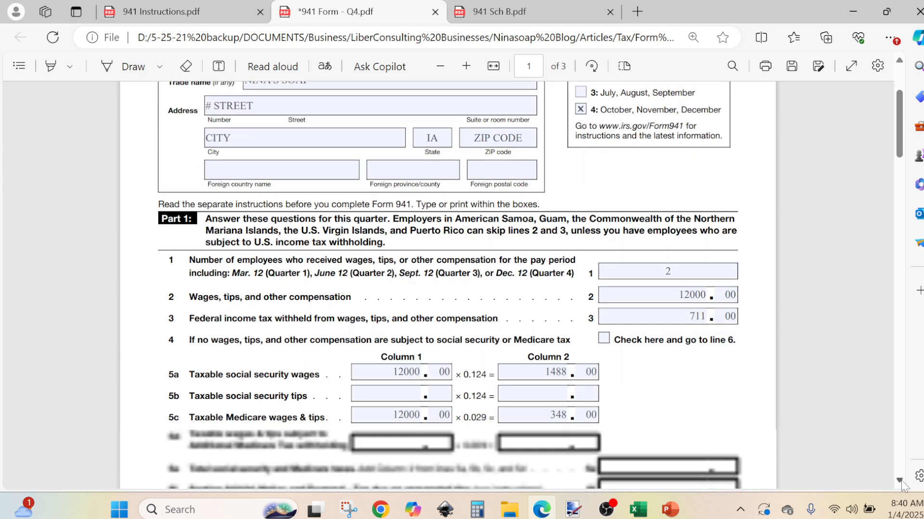
{"action": "left_click", "coordinate": [901, 482]}
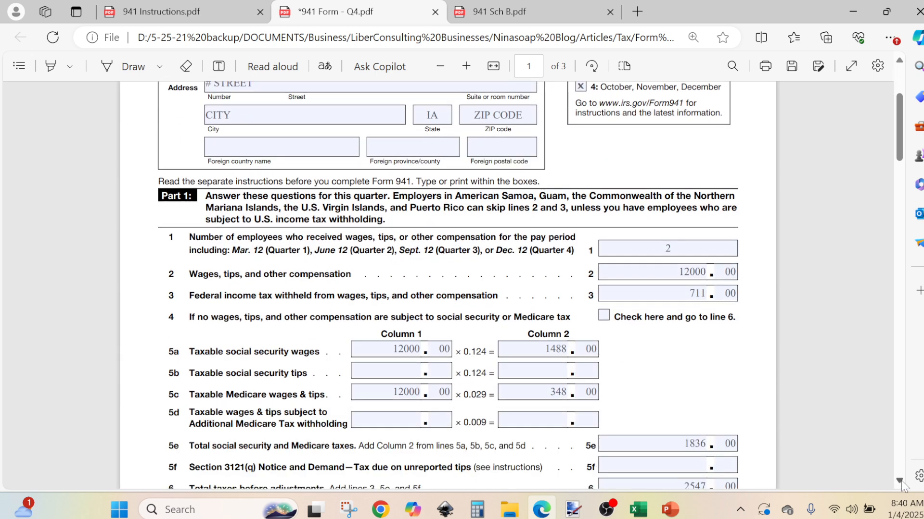
{"action": "scroll", "coordinate": [902, 485], "scroll_direction": "down", "scroll_amount": 1}
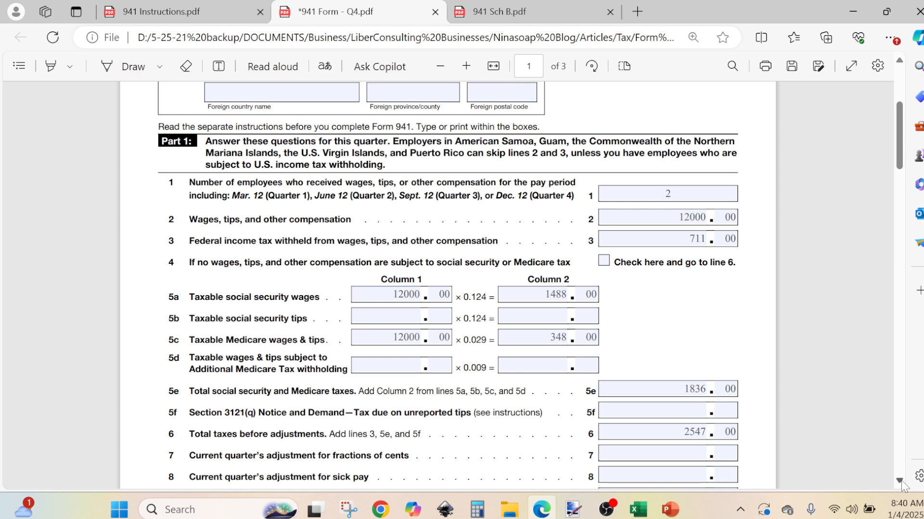
{"action": "scroll", "coordinate": [901, 484], "scroll_direction": "down", "scroll_amount": 3}
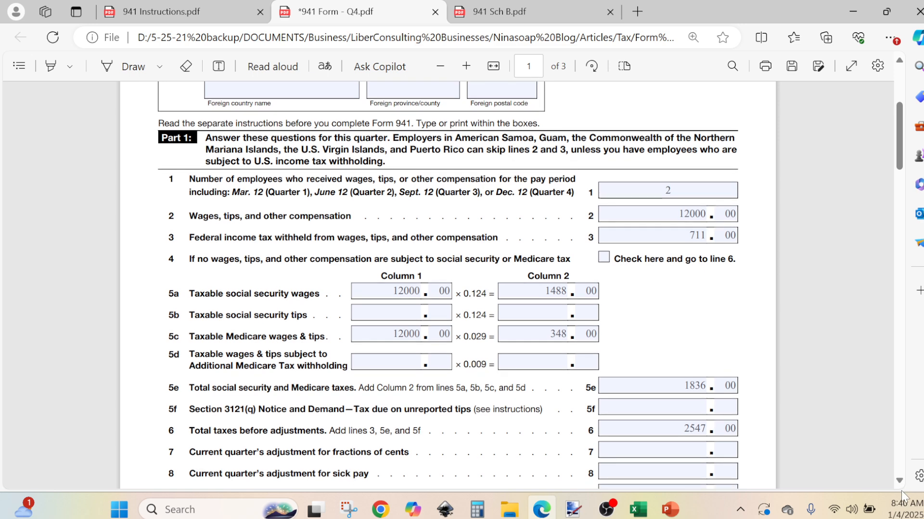
{"action": "scroll", "coordinate": [902, 491], "scroll_direction": "down", "scroll_amount": 20}
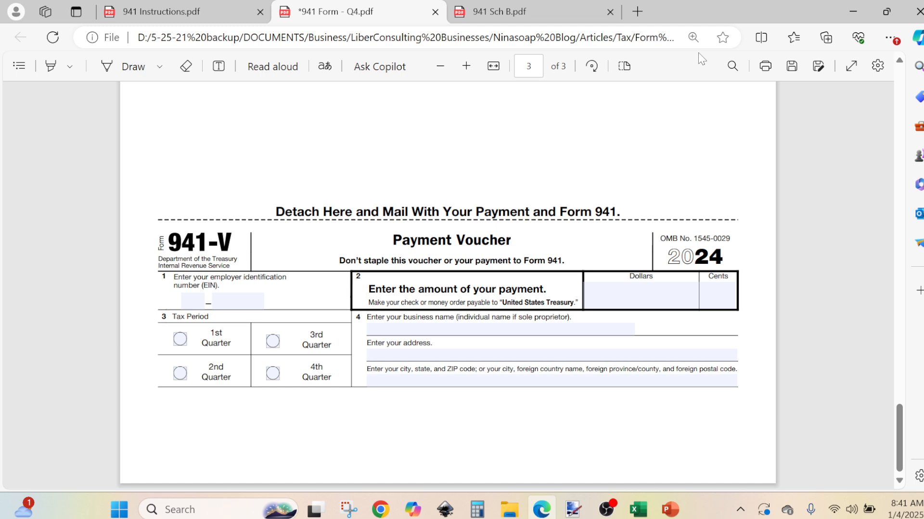
Review the Part 1 entries on page 1 of the form from line 1 down to line 15.
{"action": "left_click", "coordinate": [899, 61]}
{"action": "scroll", "coordinate": [901, 63], "scroll_direction": "up", "scroll_amount": 20}
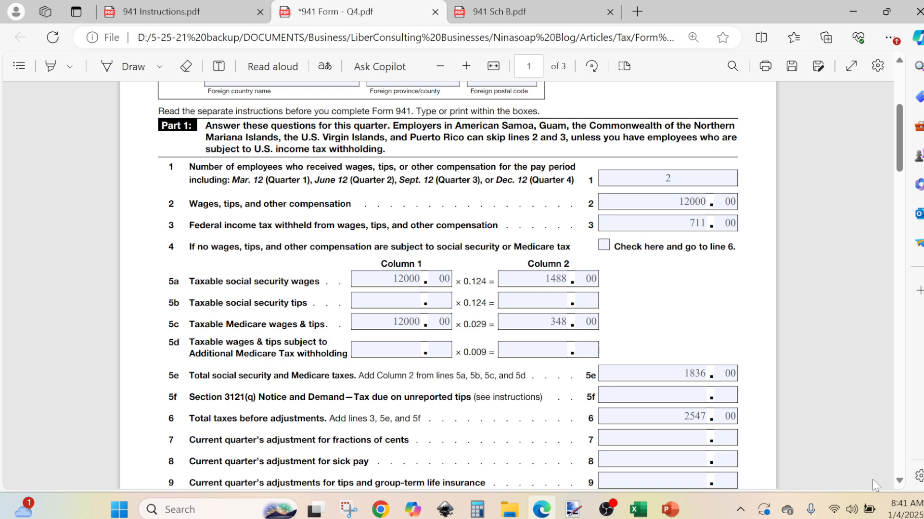
{"action": "left_click", "coordinate": [899, 481]}
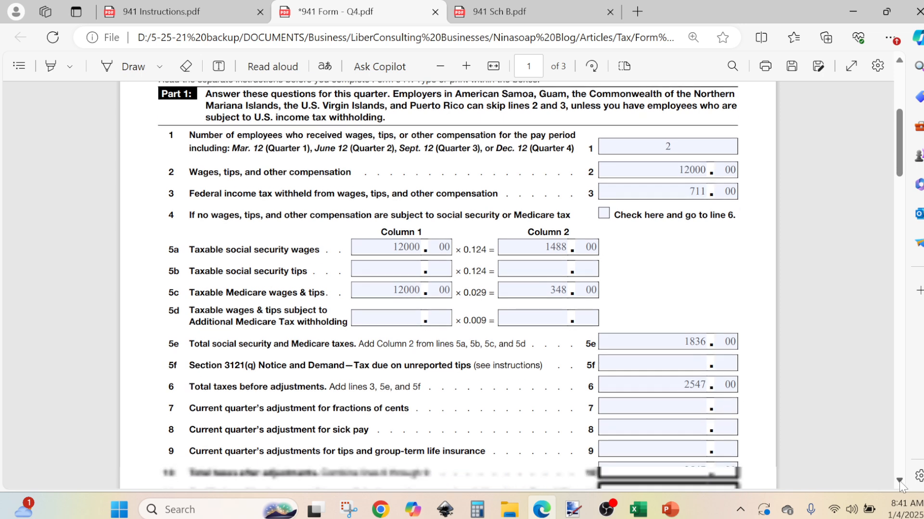
{"action": "left_click", "coordinate": [899, 481]}
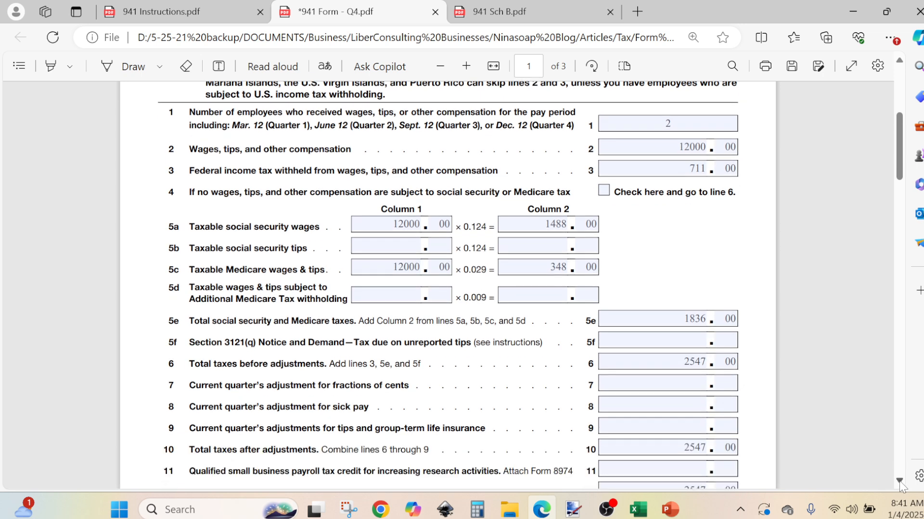
{"action": "left_click", "coordinate": [899, 481]}
{"action": "left_click", "coordinate": [899, 481]}
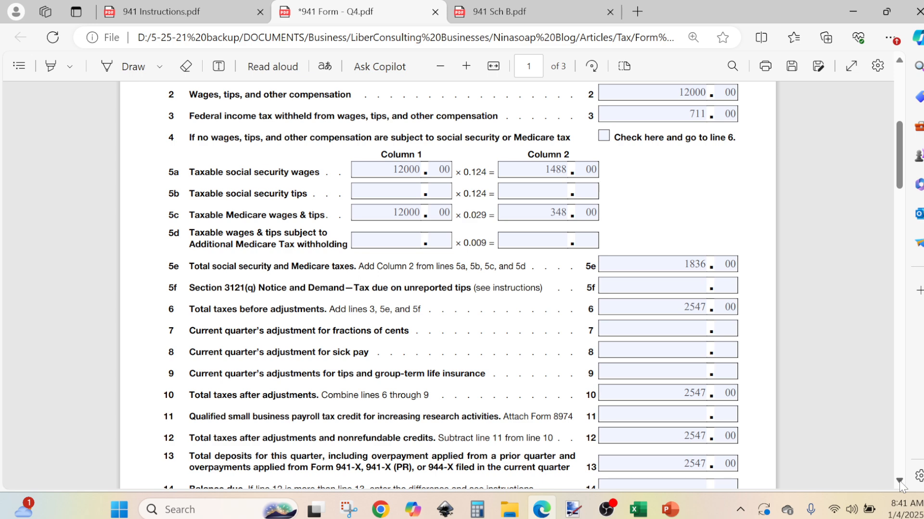
{"action": "left_click", "coordinate": [899, 481]}
{"action": "left_click", "coordinate": [899, 481]}
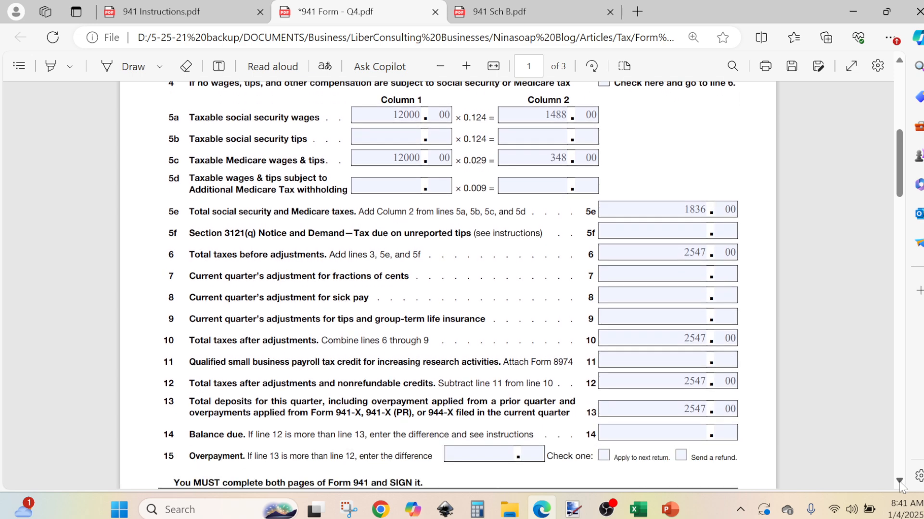
{"action": "left_click", "coordinate": [899, 481]}
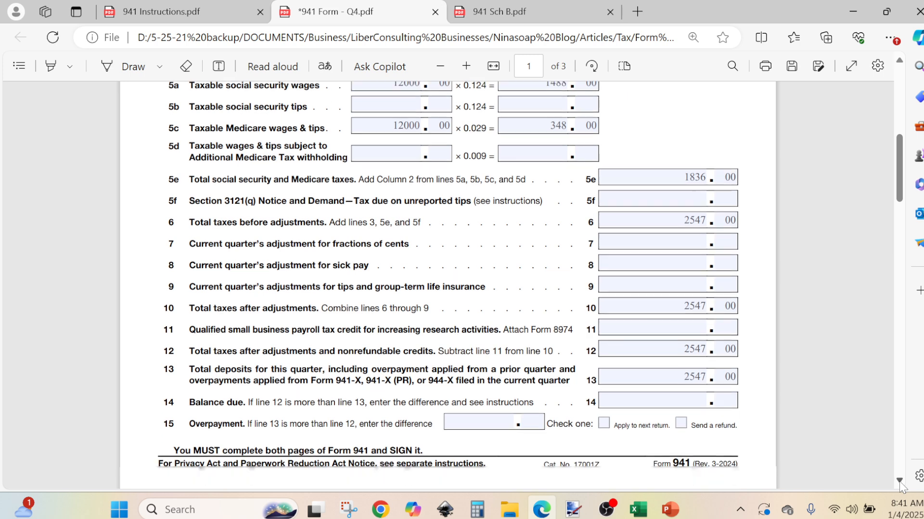
{"action": "left_click", "coordinate": [899, 481]}
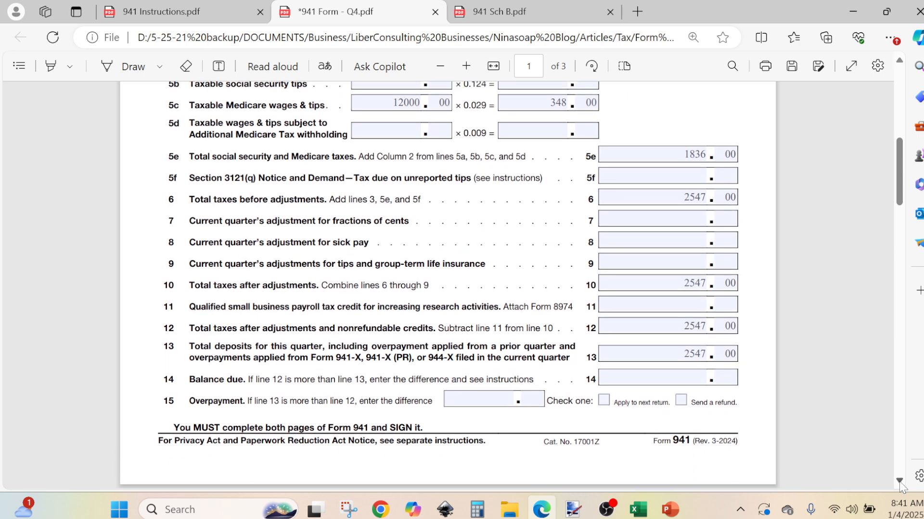
{"action": "left_click", "coordinate": [899, 481]}
{"action": "left_click", "coordinate": [899, 484]}
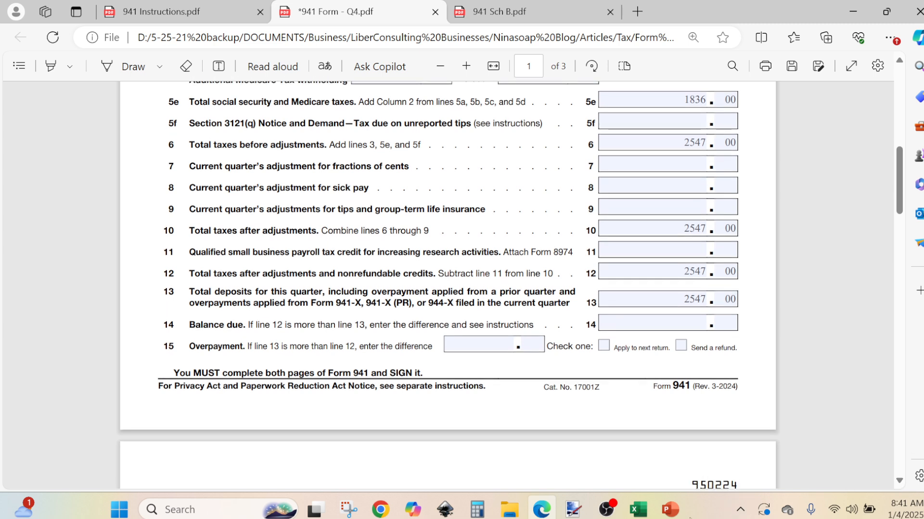
Switch to the PowerPoint presentation and show slide 3 with the free payroll worksheet download link.
{"action": "left_click", "coordinate": [675, 516]}
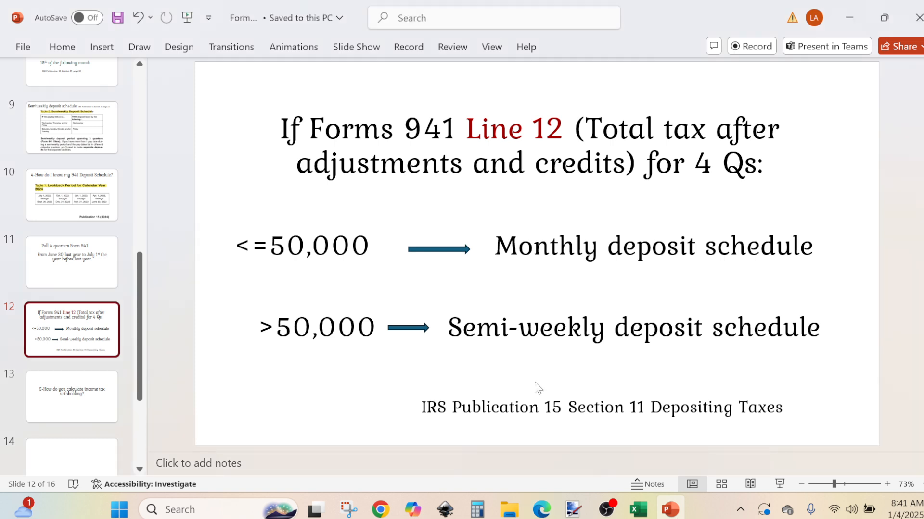
{"action": "scroll", "coordinate": [144, 324], "scroll_direction": "up", "scroll_amount": 5}
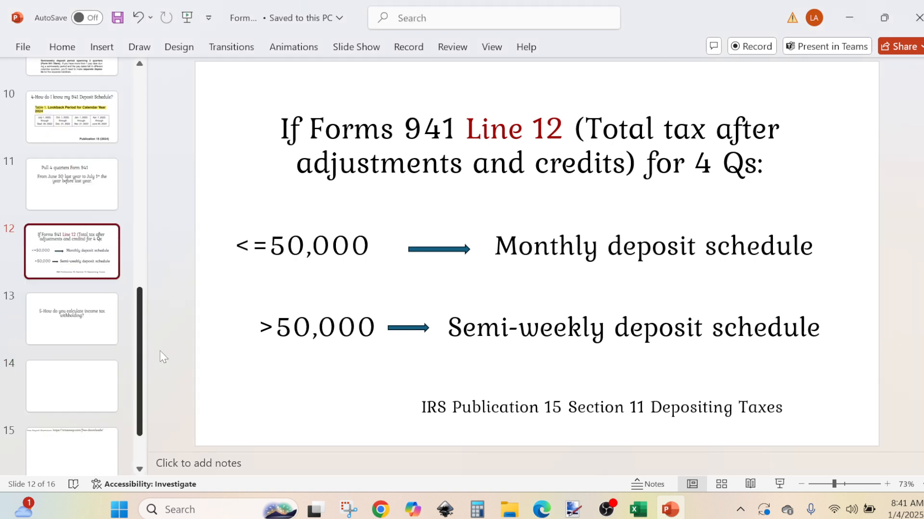
{"action": "scroll", "coordinate": [163, 239], "scroll_direction": "up", "scroll_amount": 4}
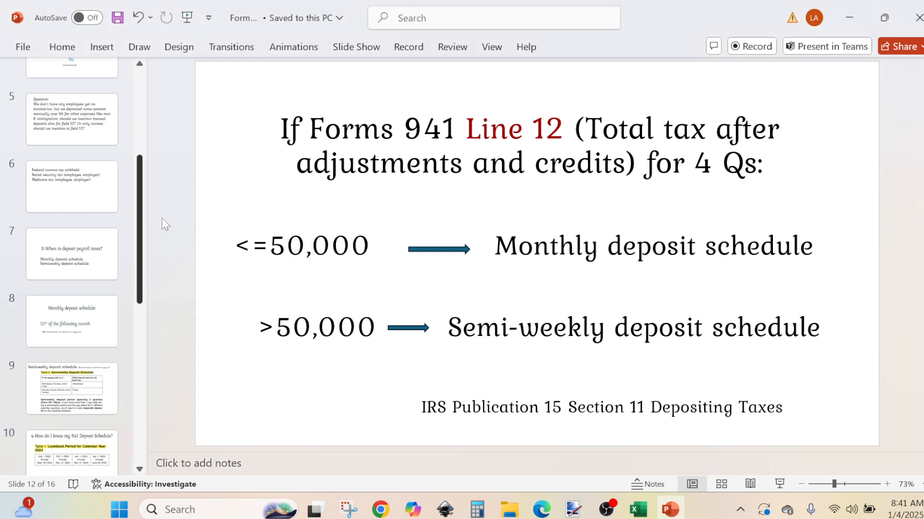
{"action": "scroll", "coordinate": [162, 164], "scroll_direction": "up", "scroll_amount": 3}
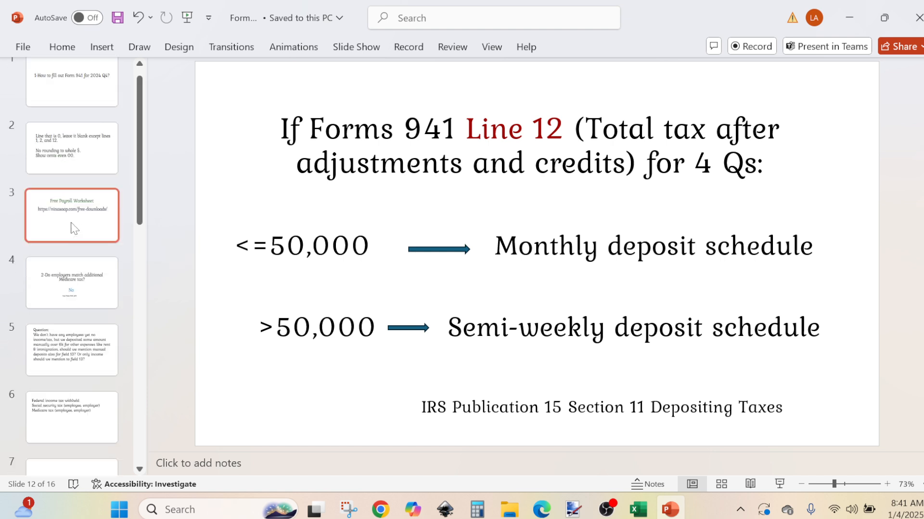
{"action": "left_click", "coordinate": [76, 229]}
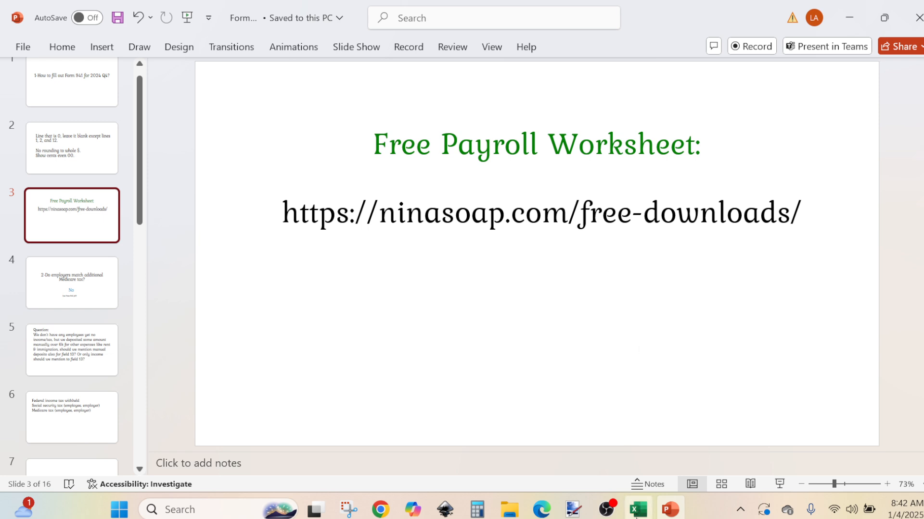
Switch to the Q4 Example Free Payroll workbook in Excel, maximize its window and browse back through its worksheet names.
{"action": "mouse_move", "coordinate": [635, 513]}
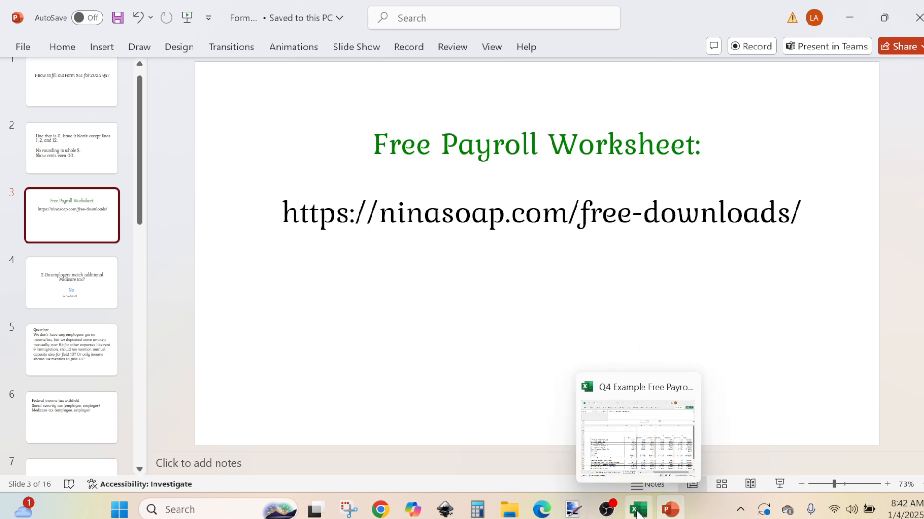
{"action": "left_click", "coordinate": [644, 455]}
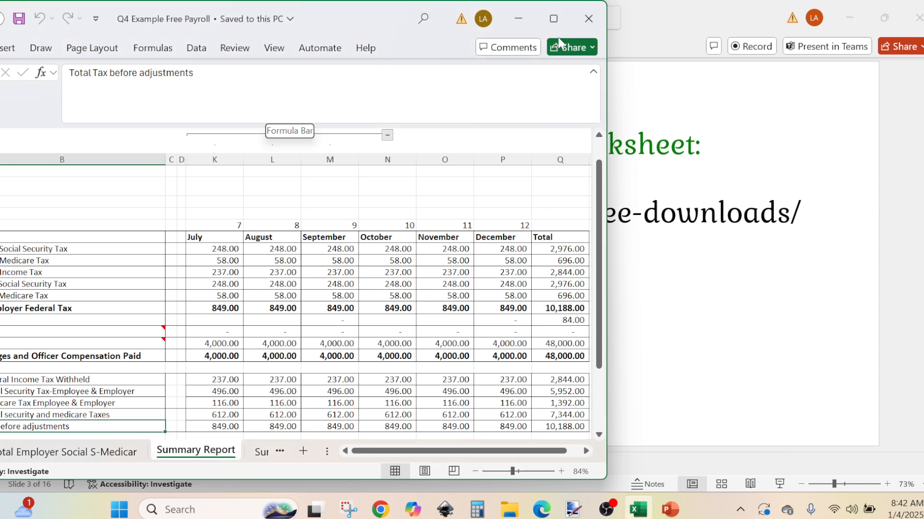
{"action": "left_click", "coordinate": [553, 18]}
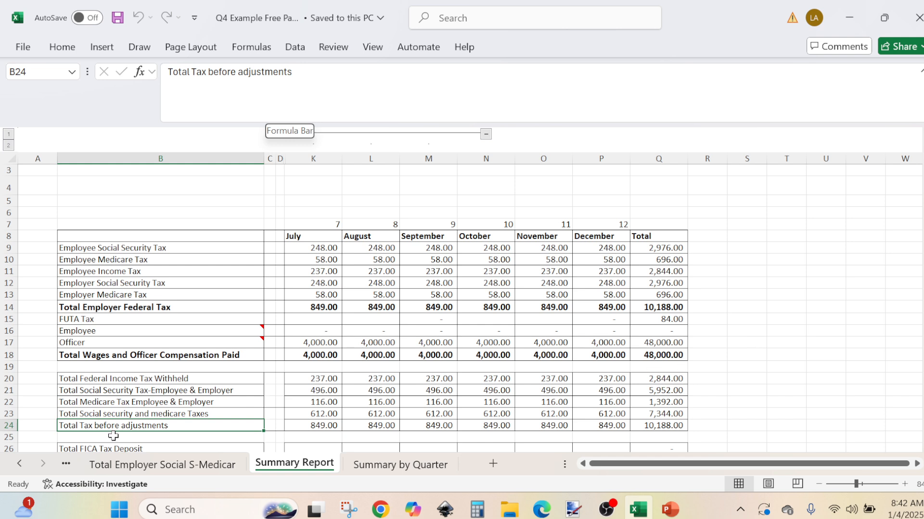
{"action": "left_click", "coordinate": [19, 464]}
{"action": "left_click", "coordinate": [19, 465]}
{"action": "left_click", "coordinate": [19, 464]}
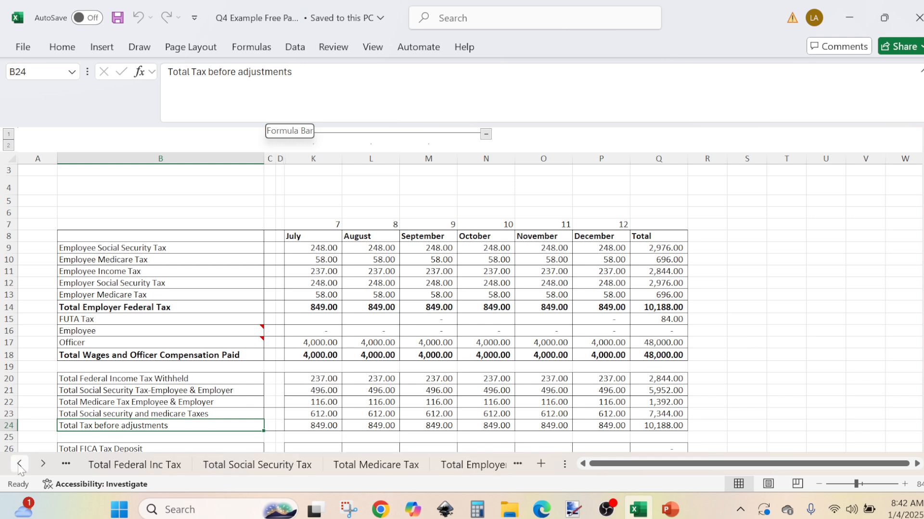
{"action": "left_click", "coordinate": [19, 464]}
{"action": "left_click", "coordinate": [19, 465]}
{"action": "left_click", "coordinate": [19, 464]}
{"action": "left_click", "coordinate": [19, 464]}
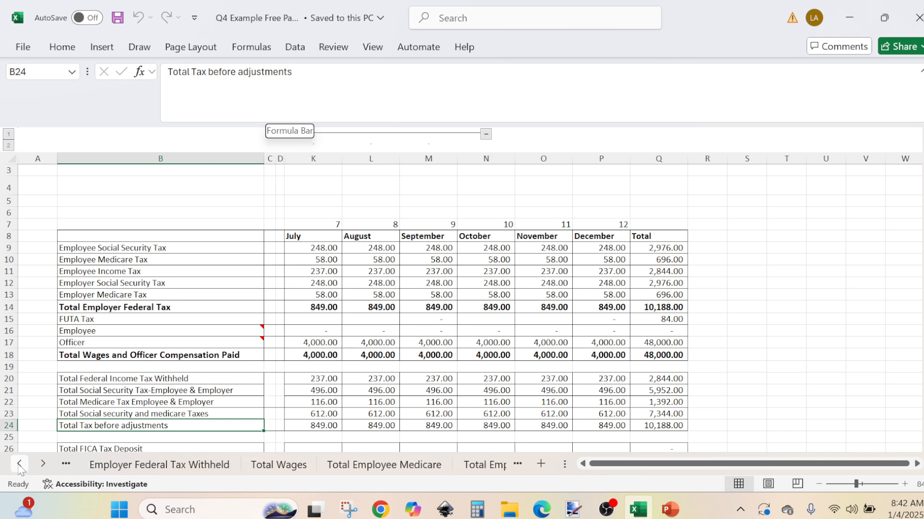
Examine the Summary Report sheet's monthly payroll tax rows, including the Total FICA Tax Deposit row.
{"action": "left_click", "coordinate": [12, 447]}
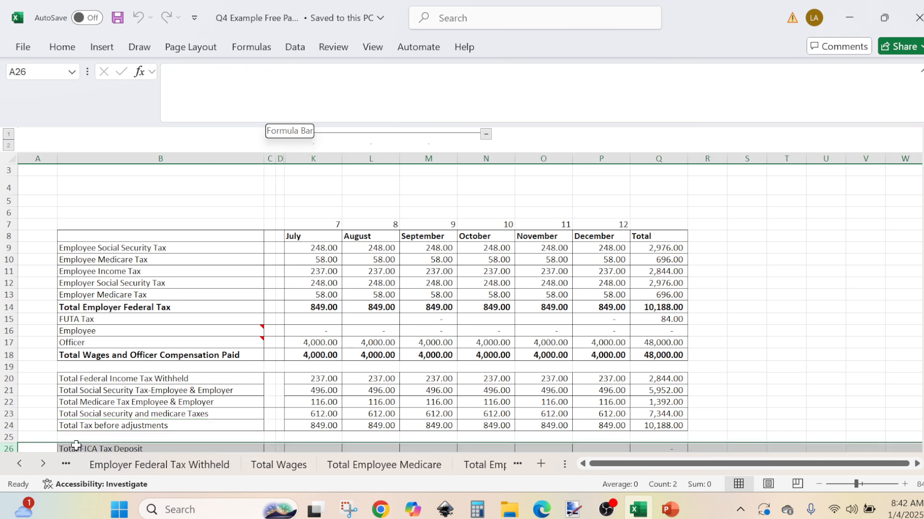
{"action": "left_click", "coordinate": [807, 358]}
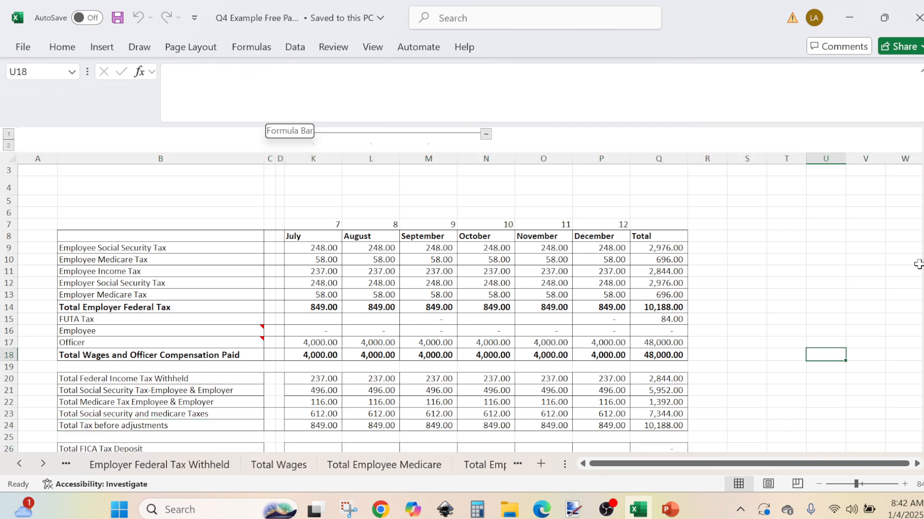
{"action": "left_click_drag", "start_coordinate": [922, 241], "coordinate": [922, 244]}
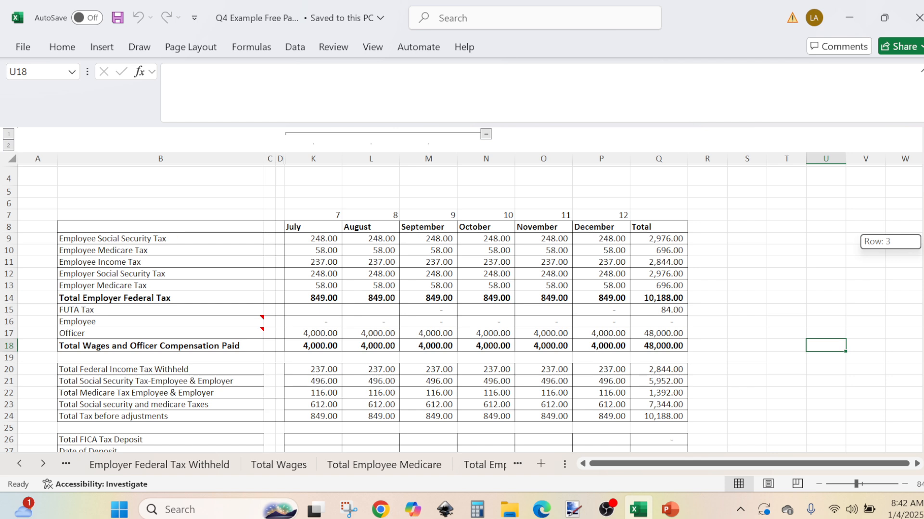
Open the Federal Income Tax sheet and examine its wage columns from the pay date through the monthly pay period.
{"action": "left_click_drag", "start_coordinate": [923, 243], "coordinate": [923, 243]}
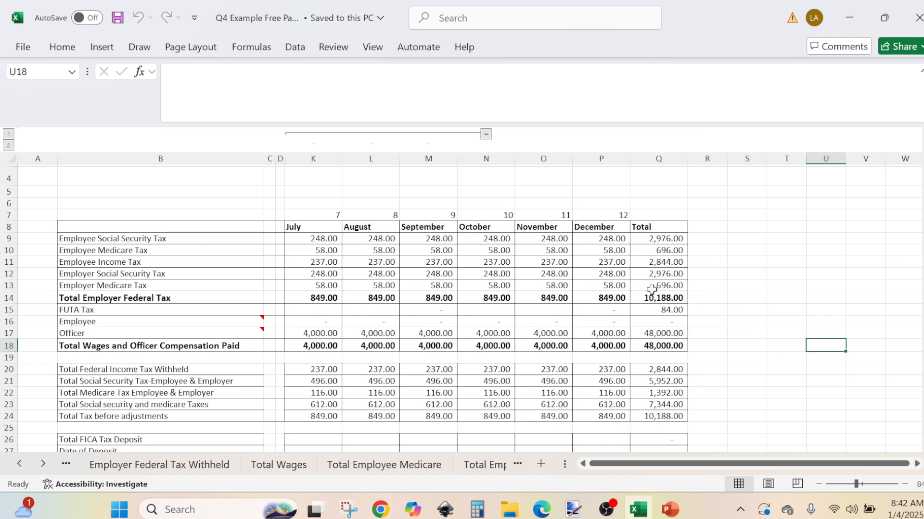
{"action": "left_click", "coordinate": [22, 468]}
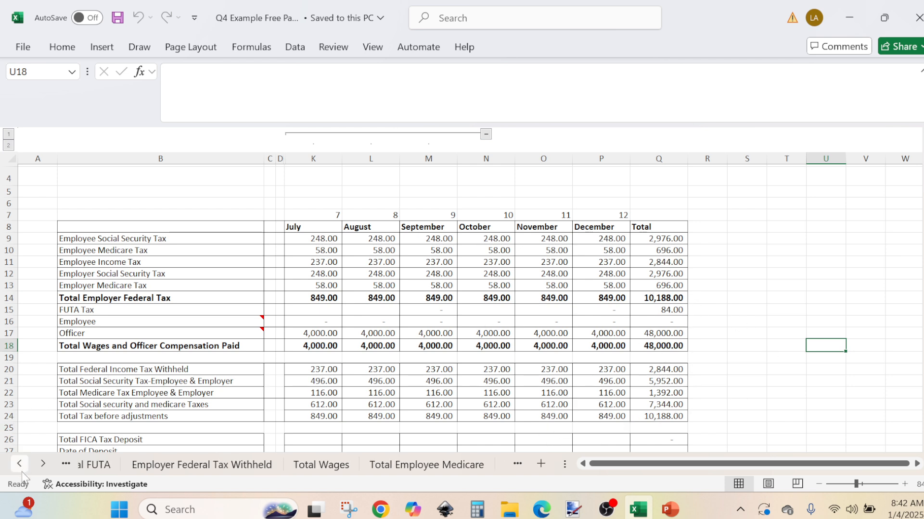
{"action": "left_click", "coordinate": [21, 468]}
{"action": "left_click", "coordinate": [22, 467]}
{"action": "left_click", "coordinate": [22, 468]}
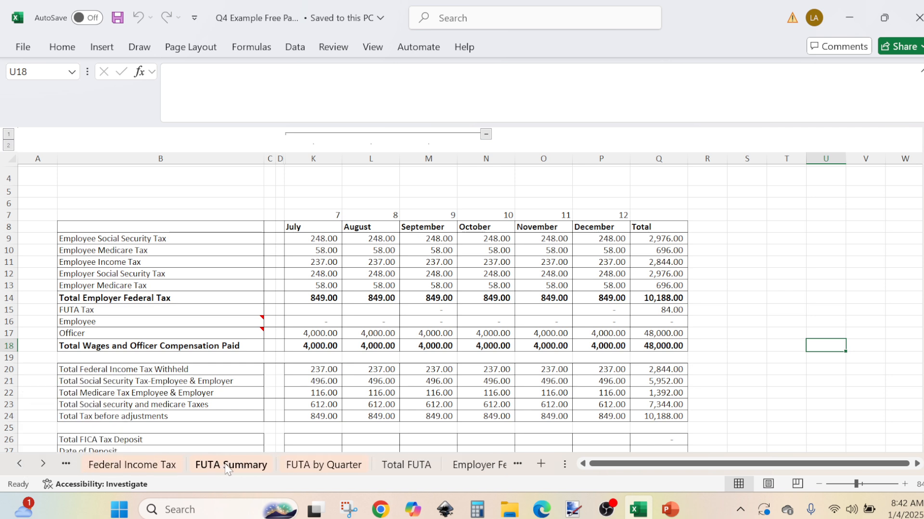
{"action": "left_click", "coordinate": [21, 468]}
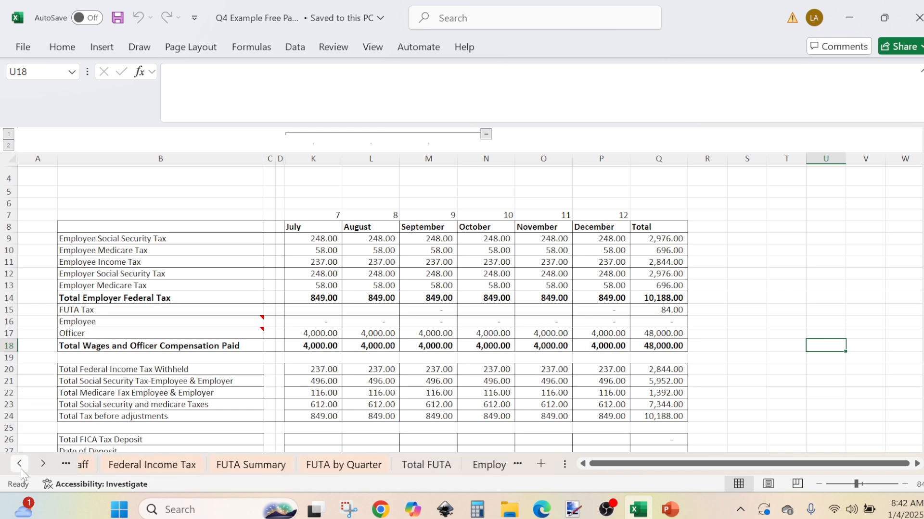
{"action": "left_click", "coordinate": [180, 465]}
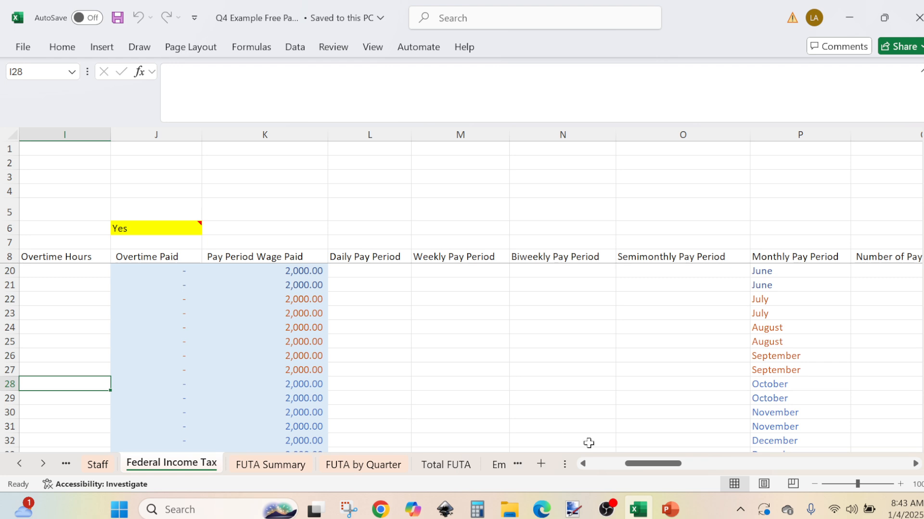
{"action": "left_click_drag", "start_coordinate": [639, 465], "coordinate": [668, 457]}
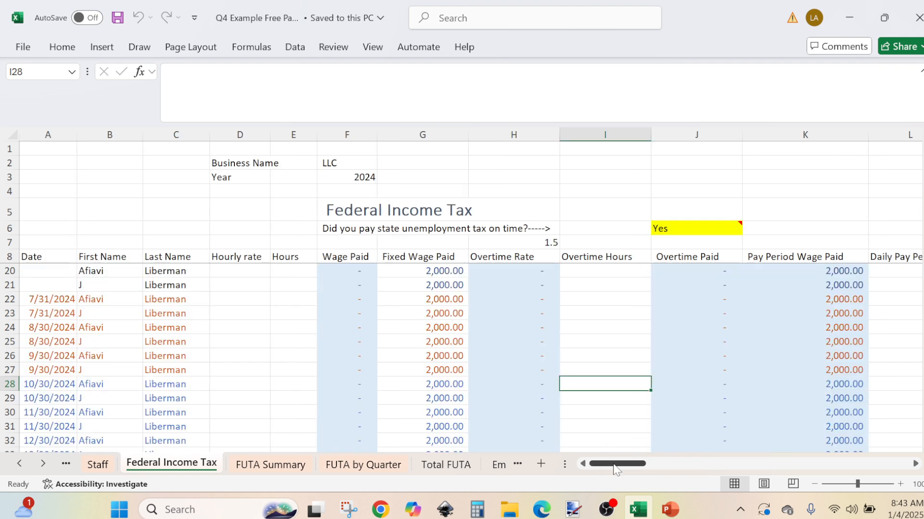
{"action": "left_click_drag", "start_coordinate": [613, 464], "coordinate": [558, 506]}
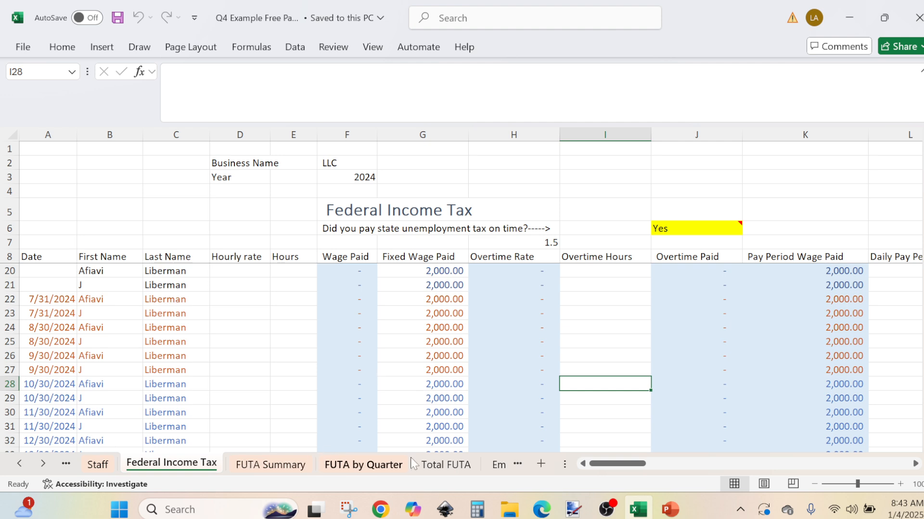
View the FUTA by Quarter sheet and the Total FUTA sheet with the unemployment tax by quarter and employee.
{"action": "left_click", "coordinate": [378, 465]}
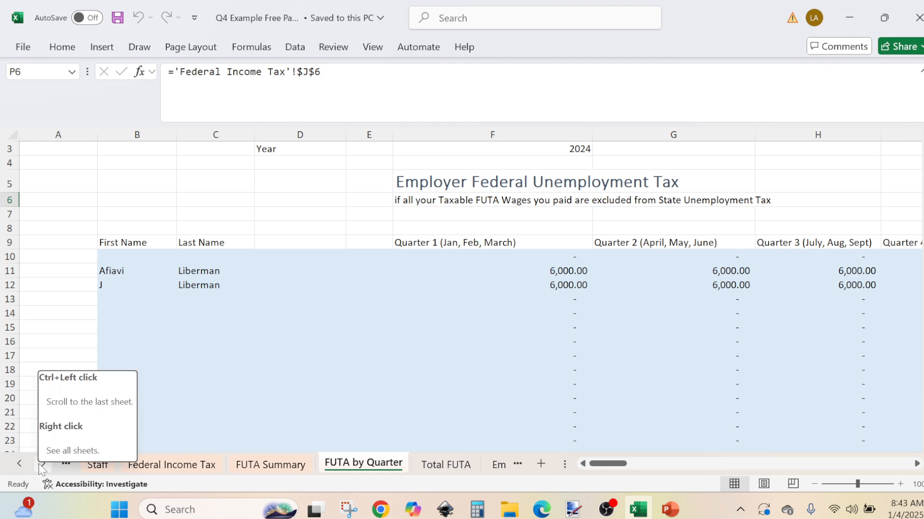
{"action": "left_click", "coordinate": [68, 485]}
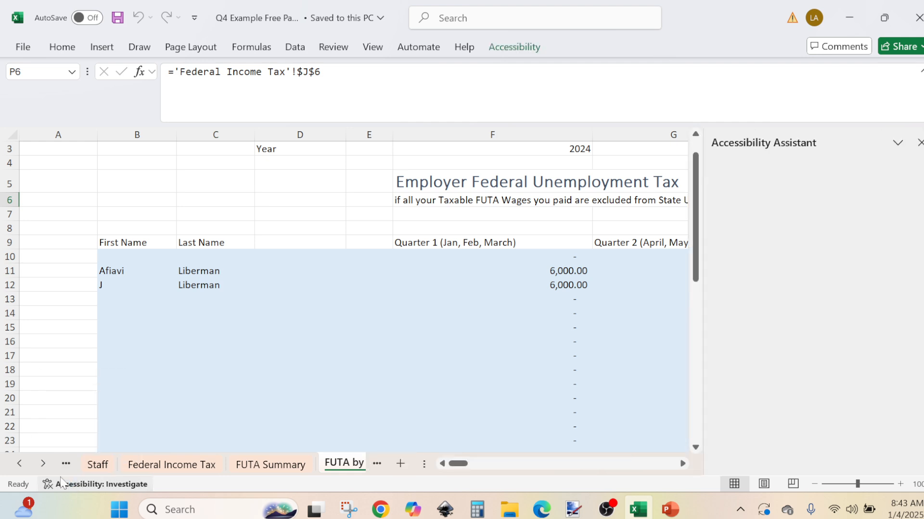
{"action": "left_click", "coordinate": [920, 145]}
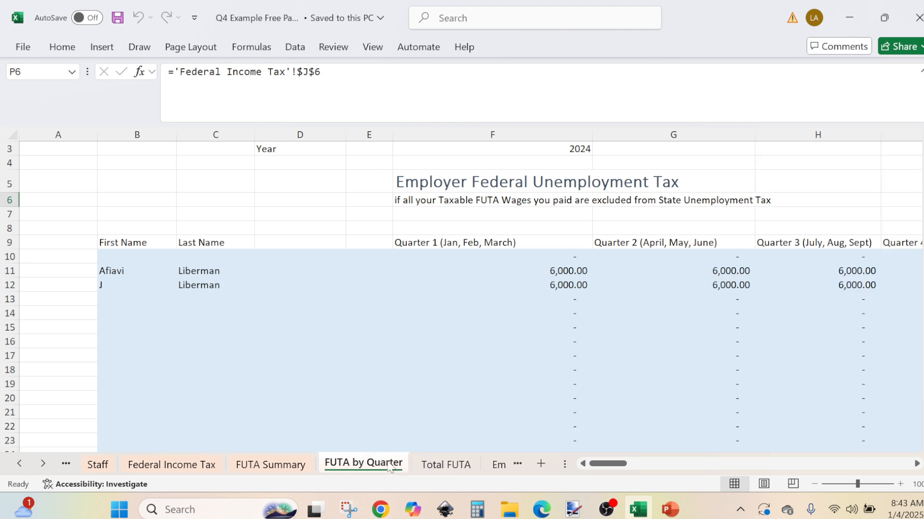
{"action": "left_click", "coordinate": [449, 468]}
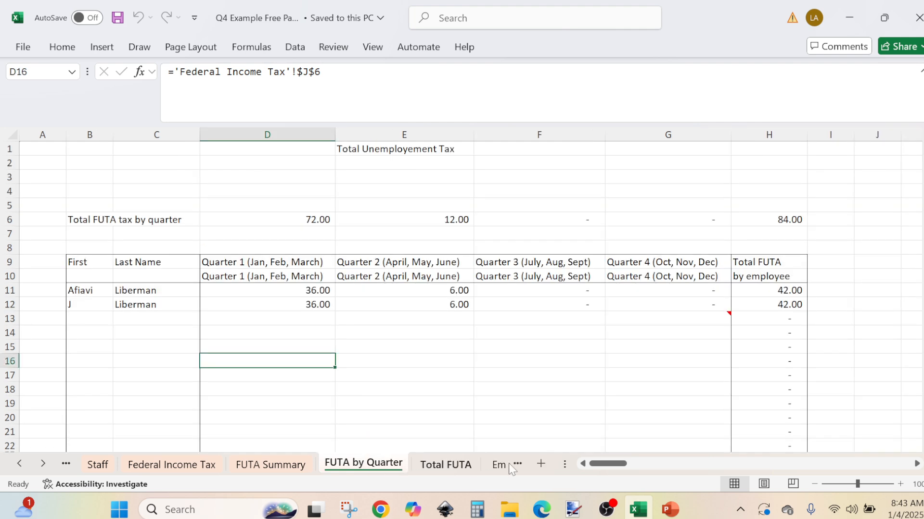
Review the monthly figures on the Summary Report sheet and the quarterly tax and wage totals on the Summary by Quarter sheet.
{"action": "left_click", "coordinate": [45, 464]}
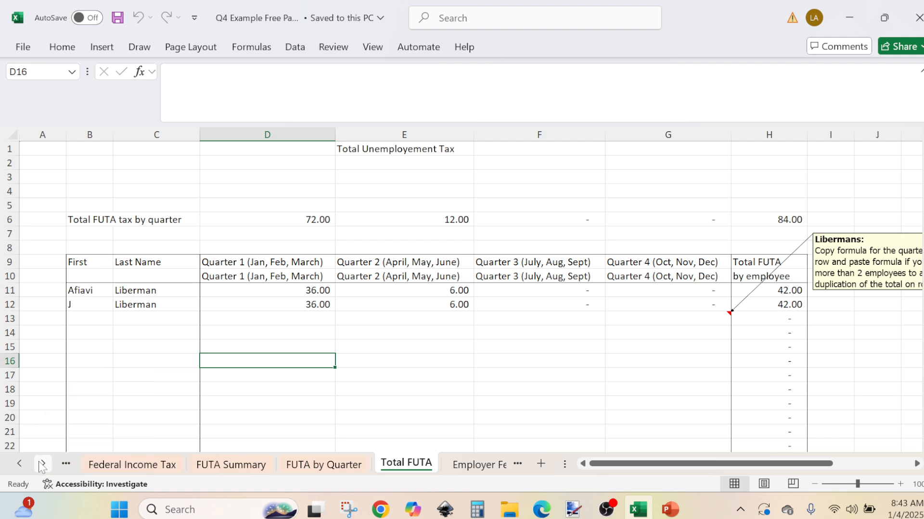
{"action": "left_click", "coordinate": [41, 466]}
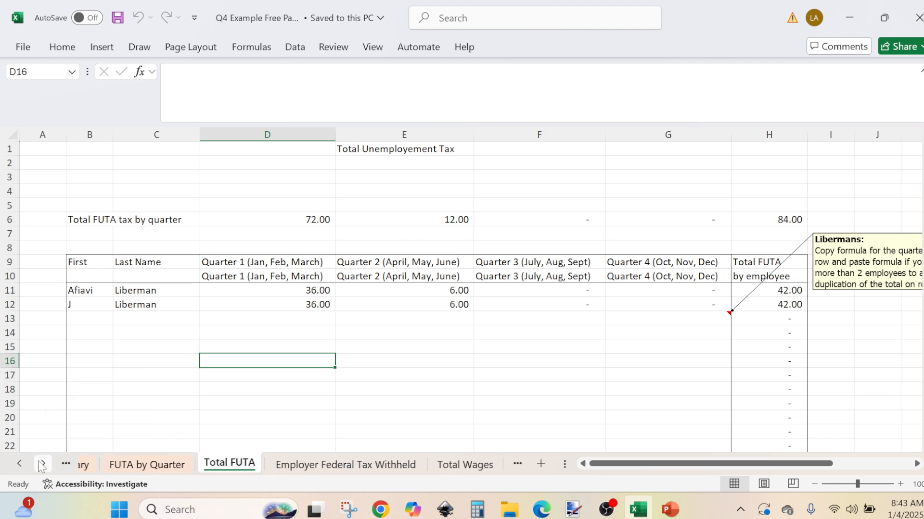
{"action": "left_click", "coordinate": [41, 466]}
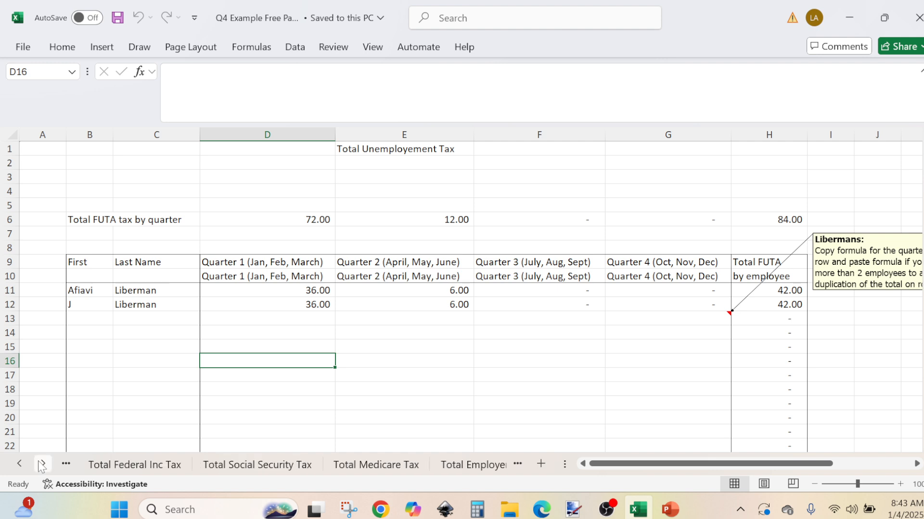
{"action": "left_click", "coordinate": [41, 466]}
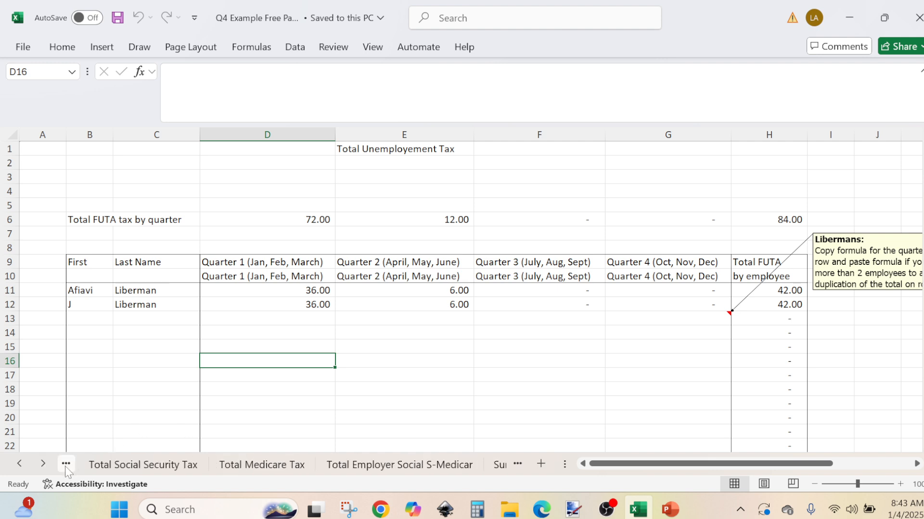
{"action": "left_click", "coordinate": [34, 473]}
{"action": "left_click", "coordinate": [34, 473]}
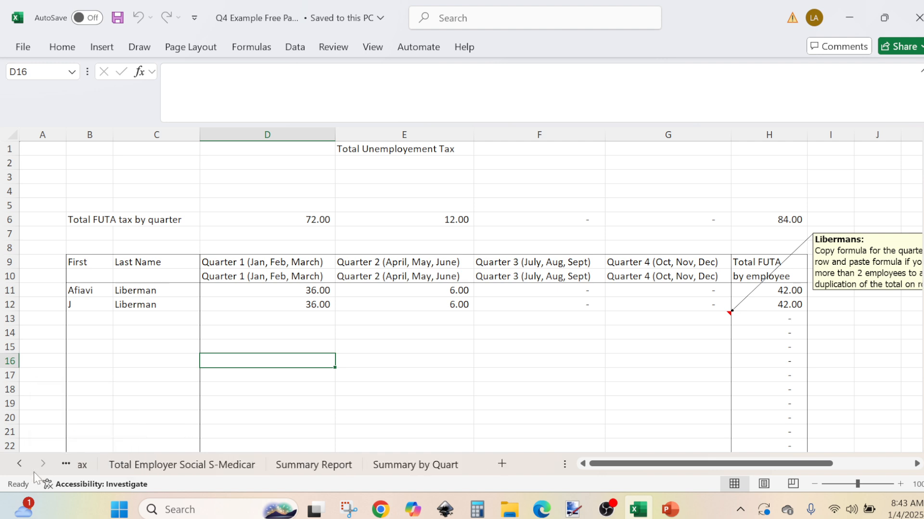
{"action": "left_click", "coordinate": [277, 466]}
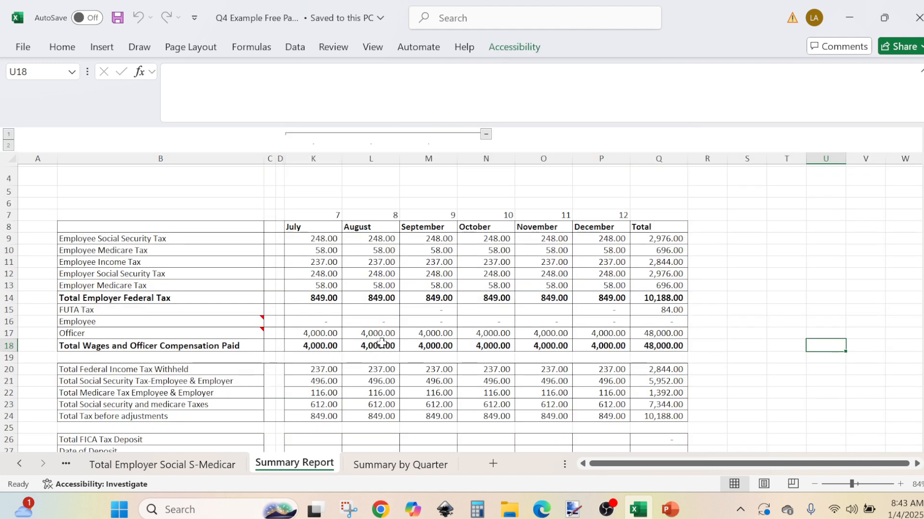
{"action": "left_click", "coordinate": [402, 465]}
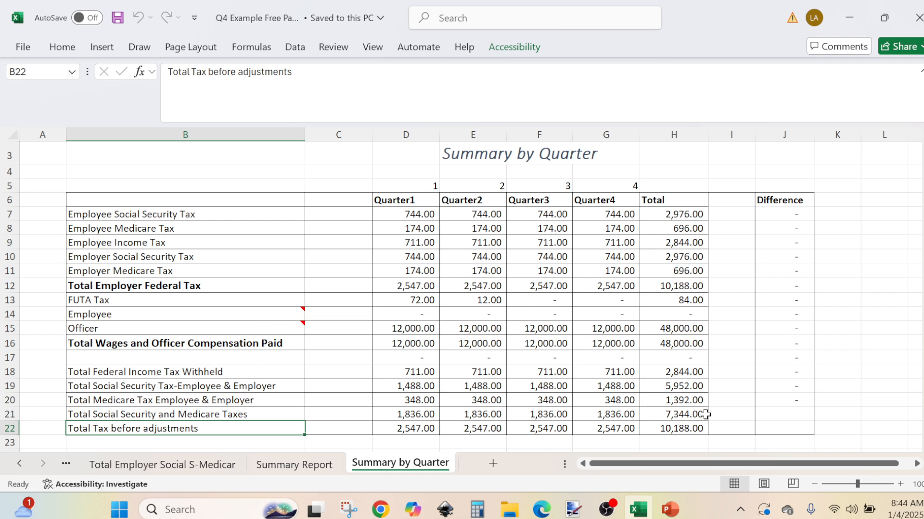
{"action": "left_click", "coordinate": [606, 509]}
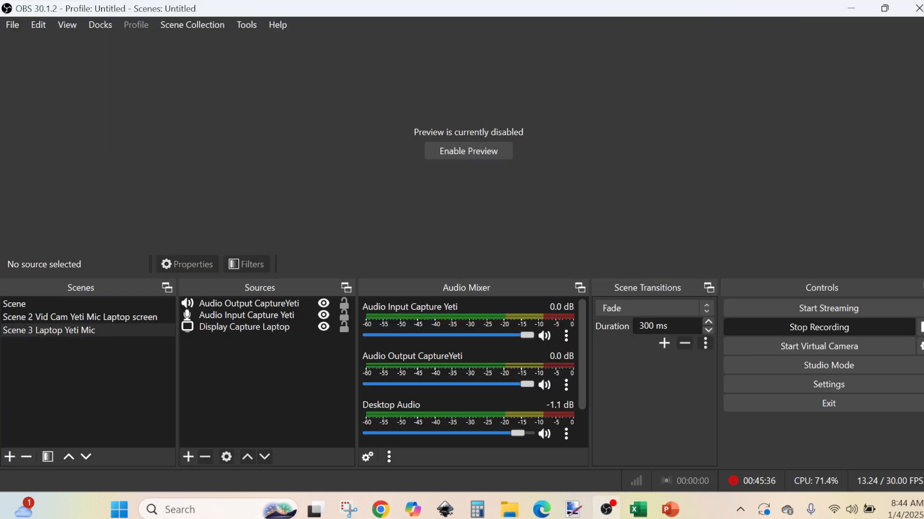